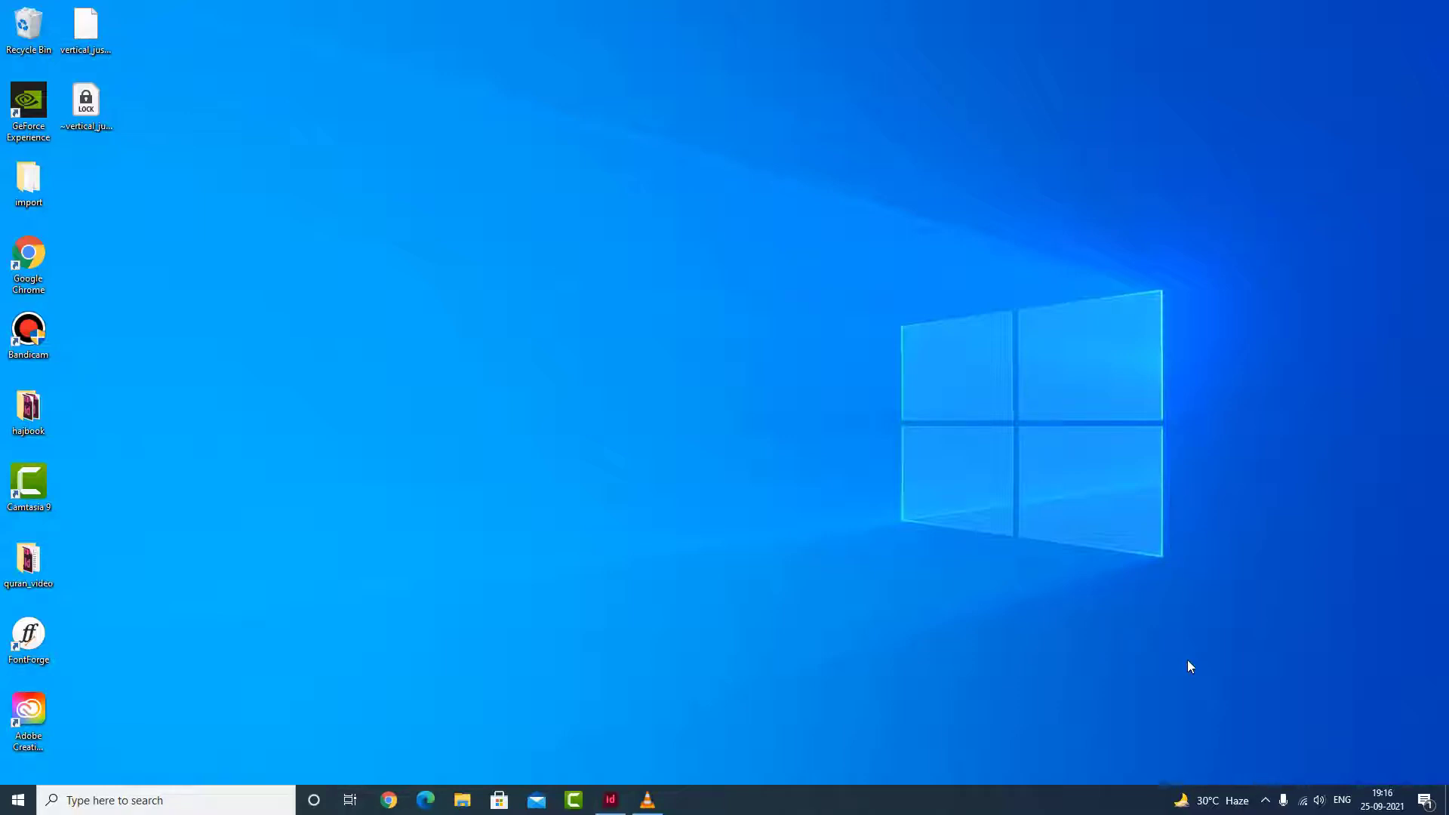
# - Switch to InDesign, select the Important Pages text frame and check that the Control panel is enabled
pyautogui.click(622, 805)
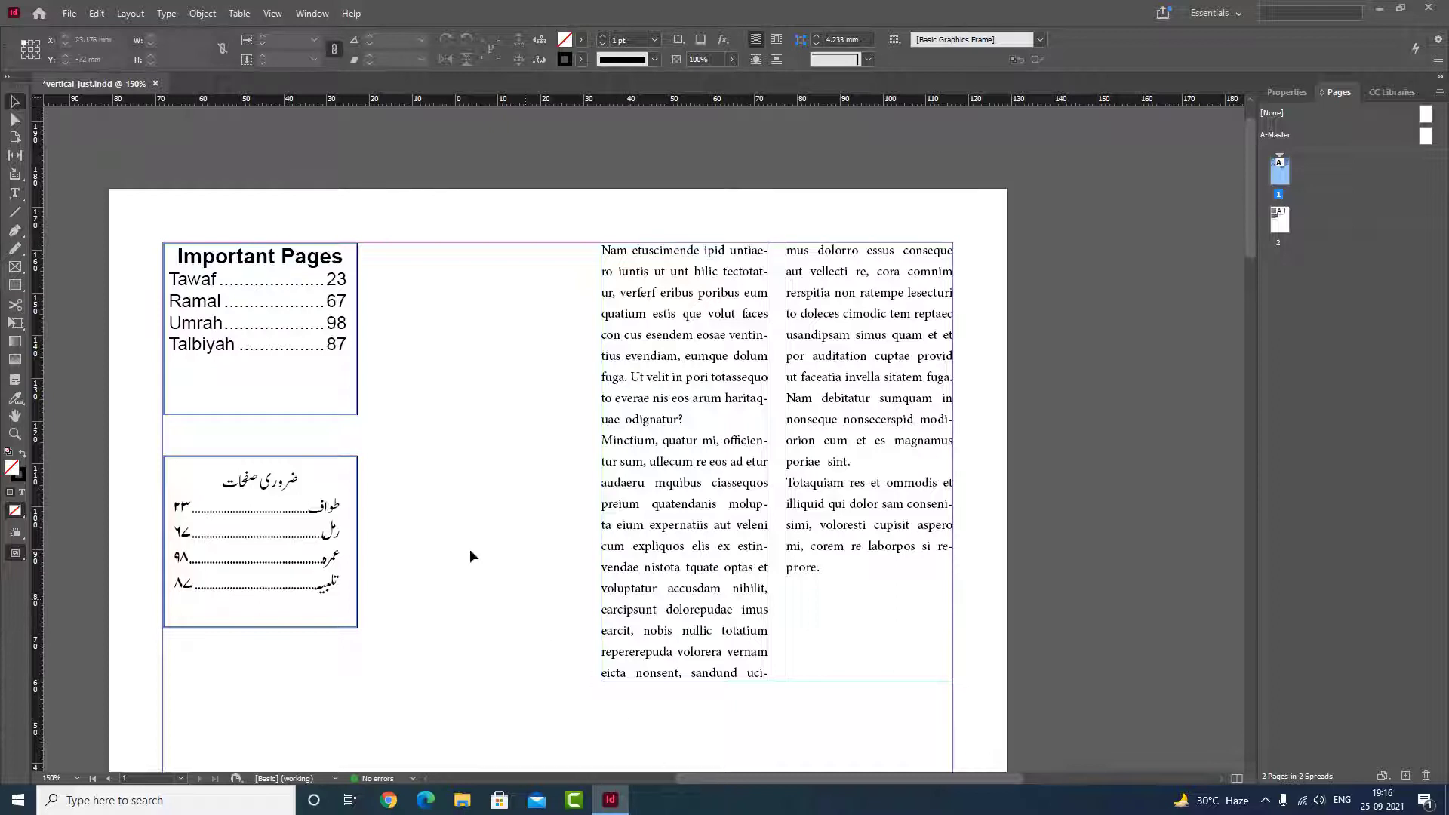
pyautogui.click(309, 353)
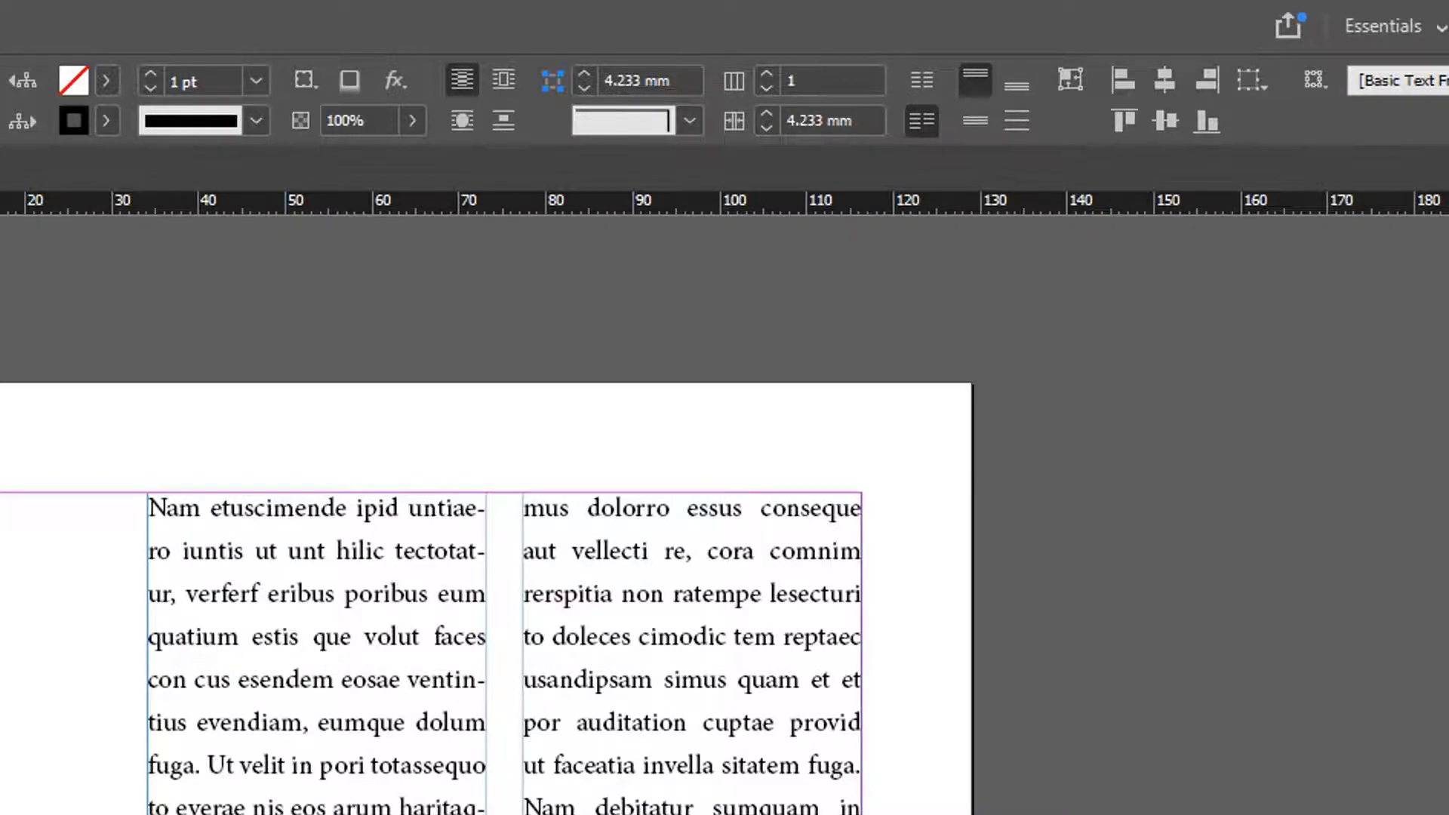
pyautogui.click(145, 25)
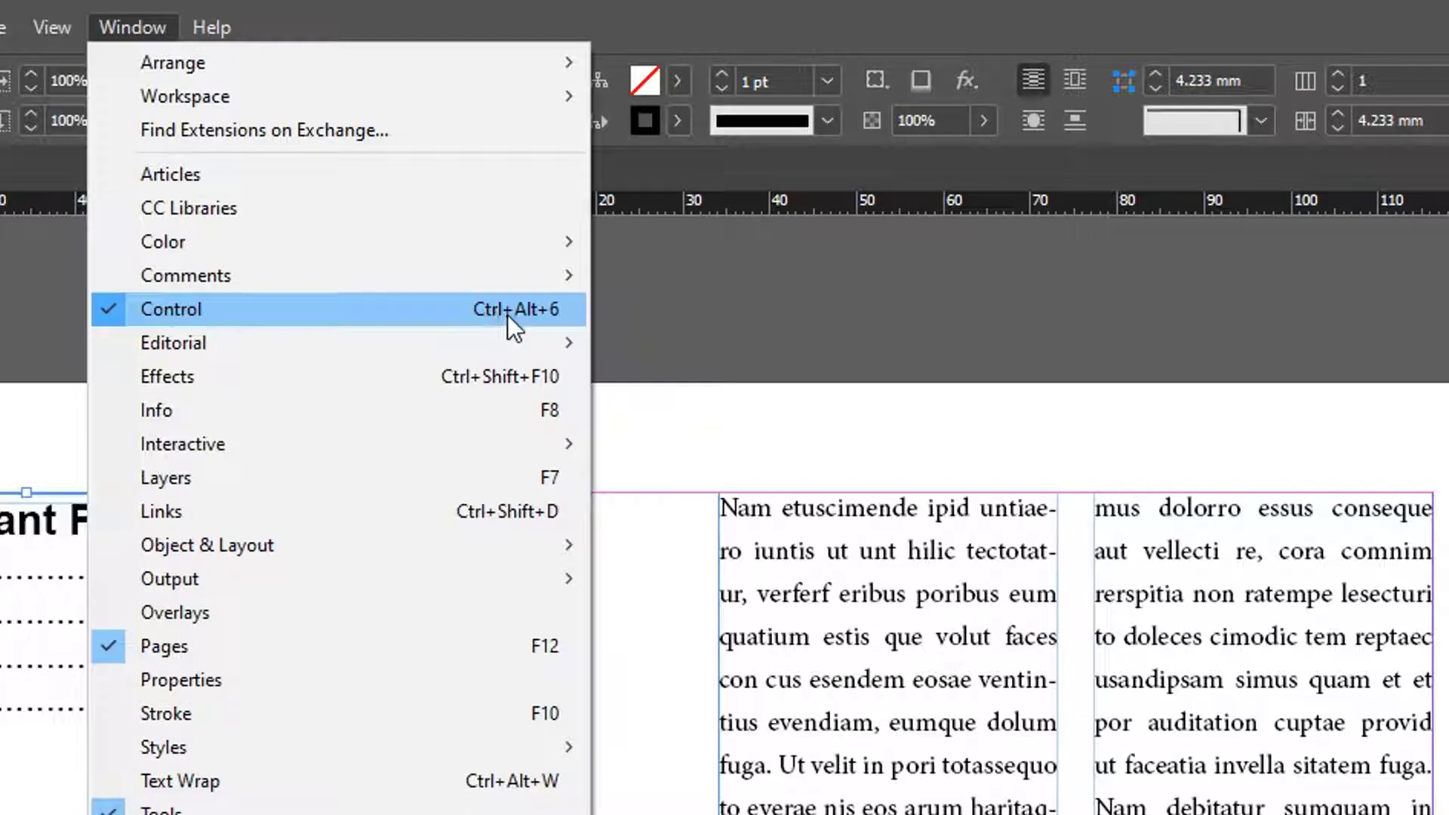
pyautogui.click(1082, 9)
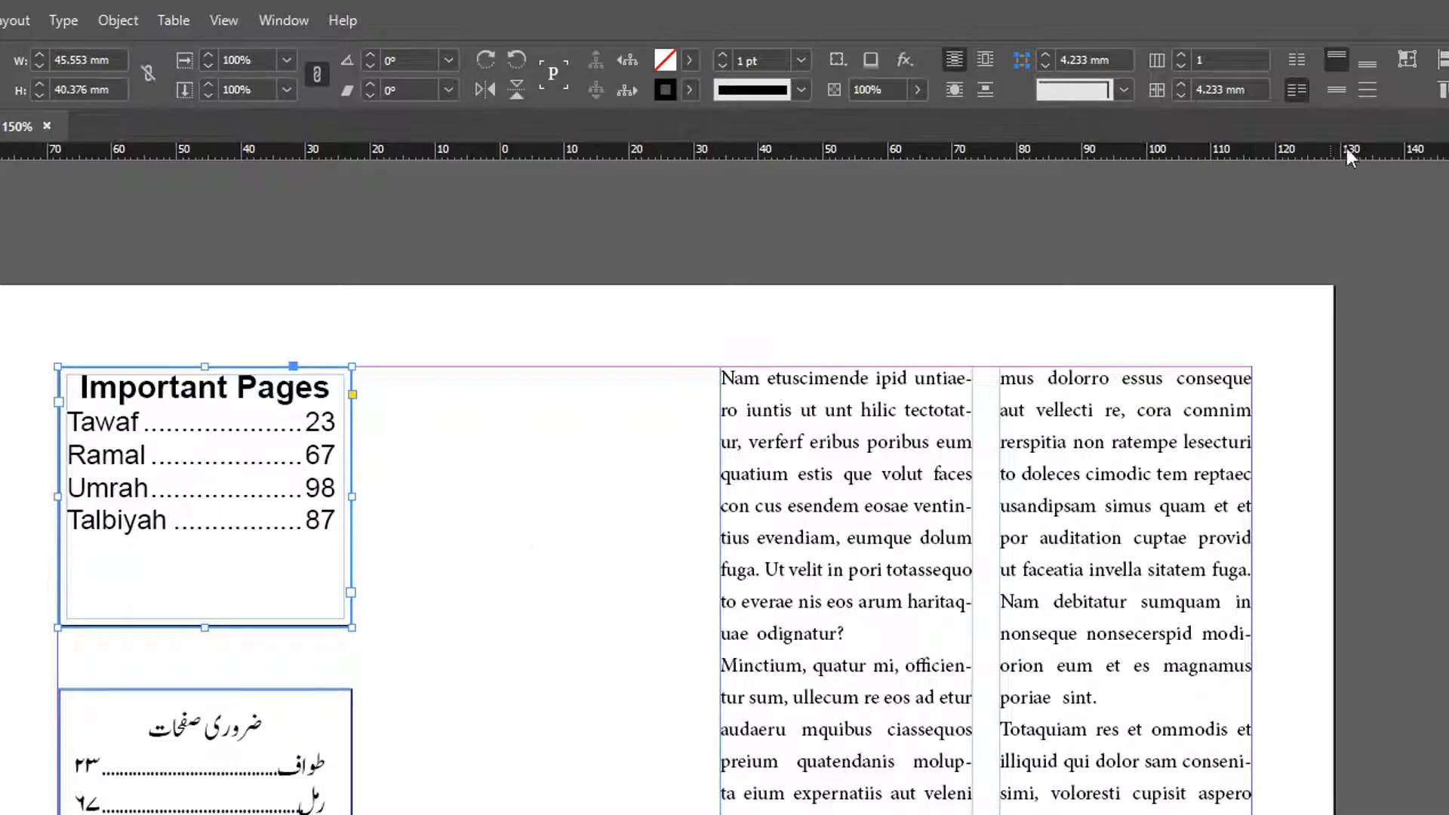
# - Keep the Important Pages text top-aligned, move the frame into the gap beside the two-column text and switch to preview display
pyautogui.click(1337, 68)
pyautogui.moveTo(284, 460); pyautogui.dragTo(583, 486)
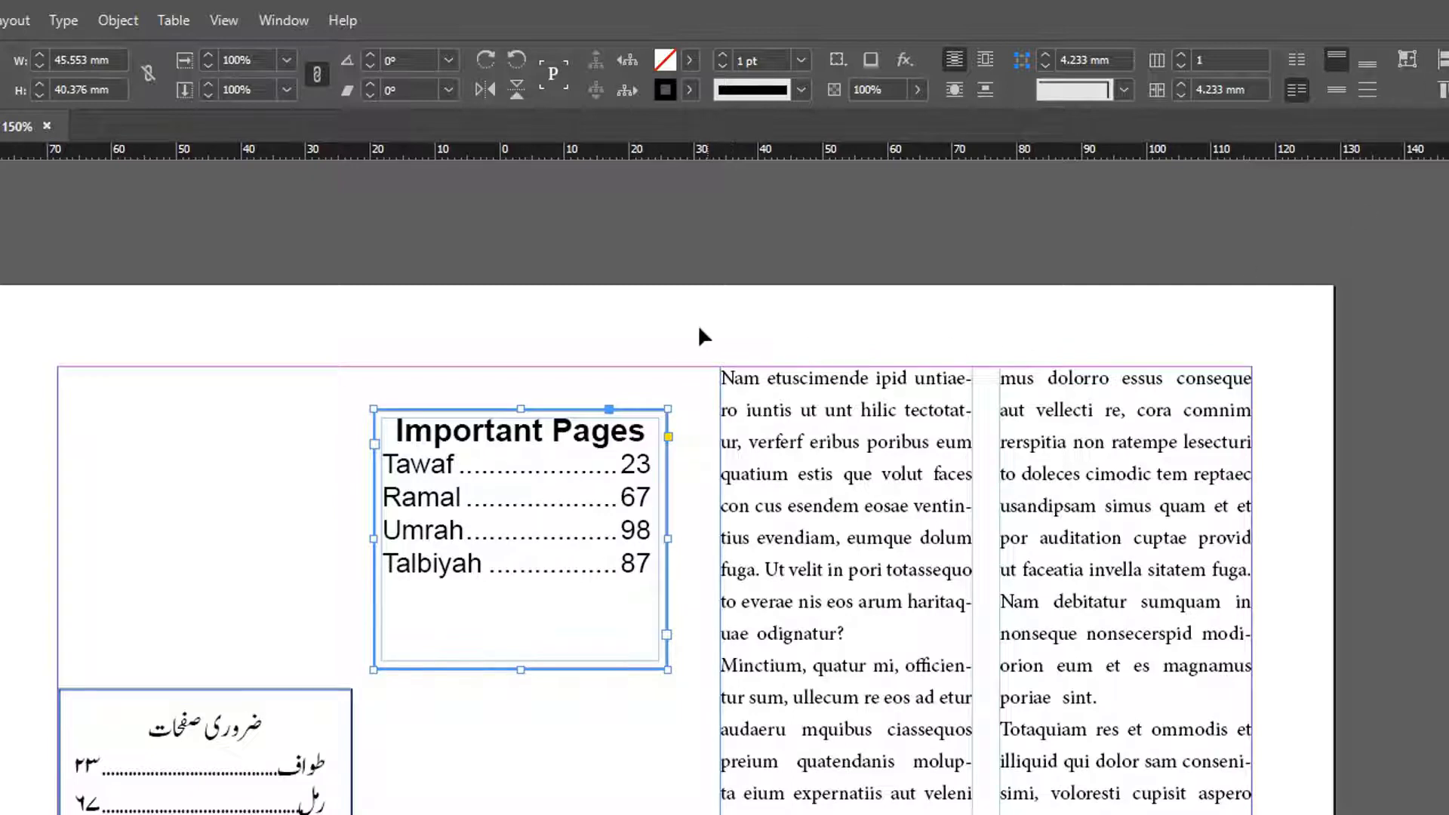
pyautogui.press('w')
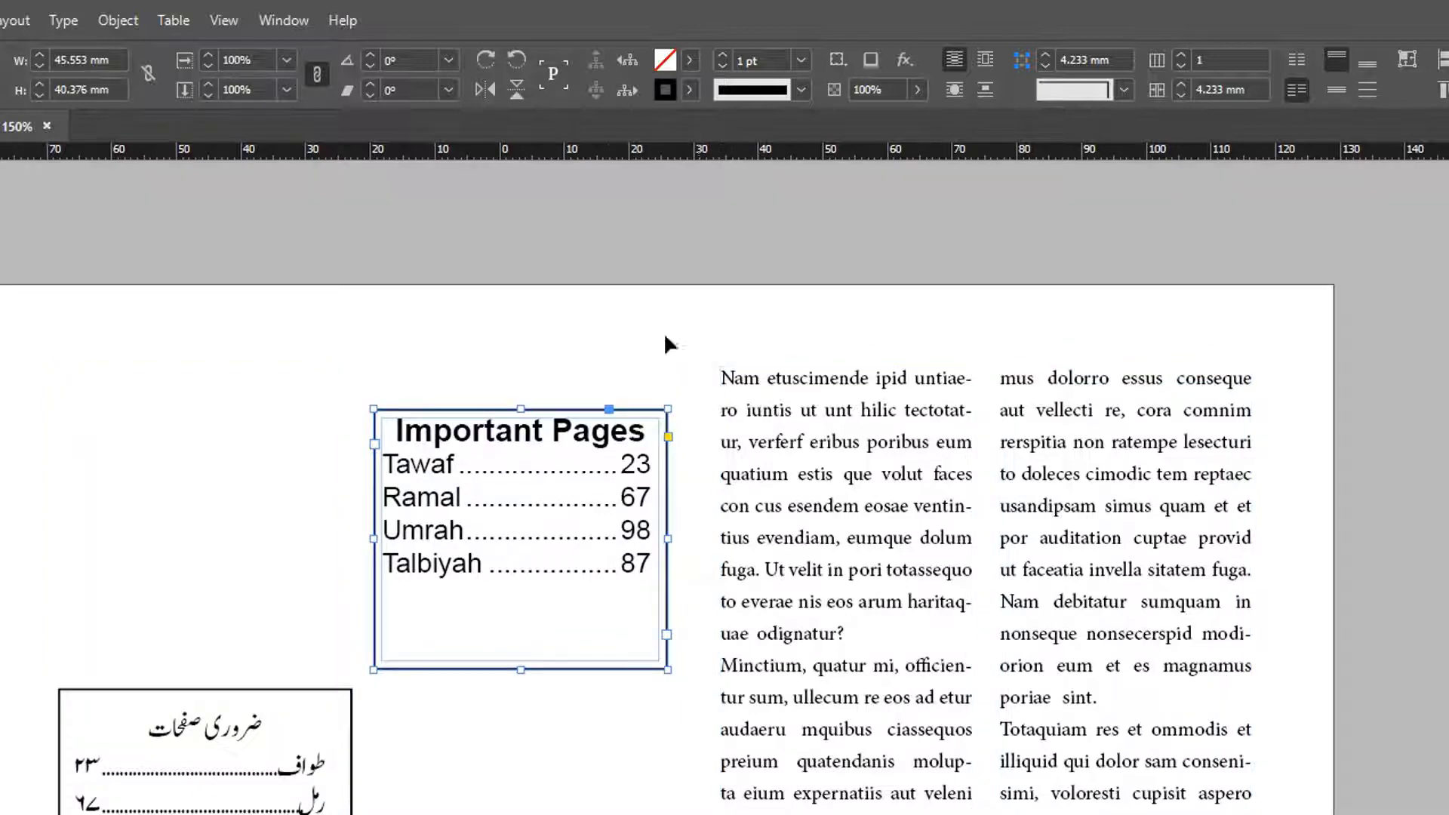
pyautogui.click(606, 338)
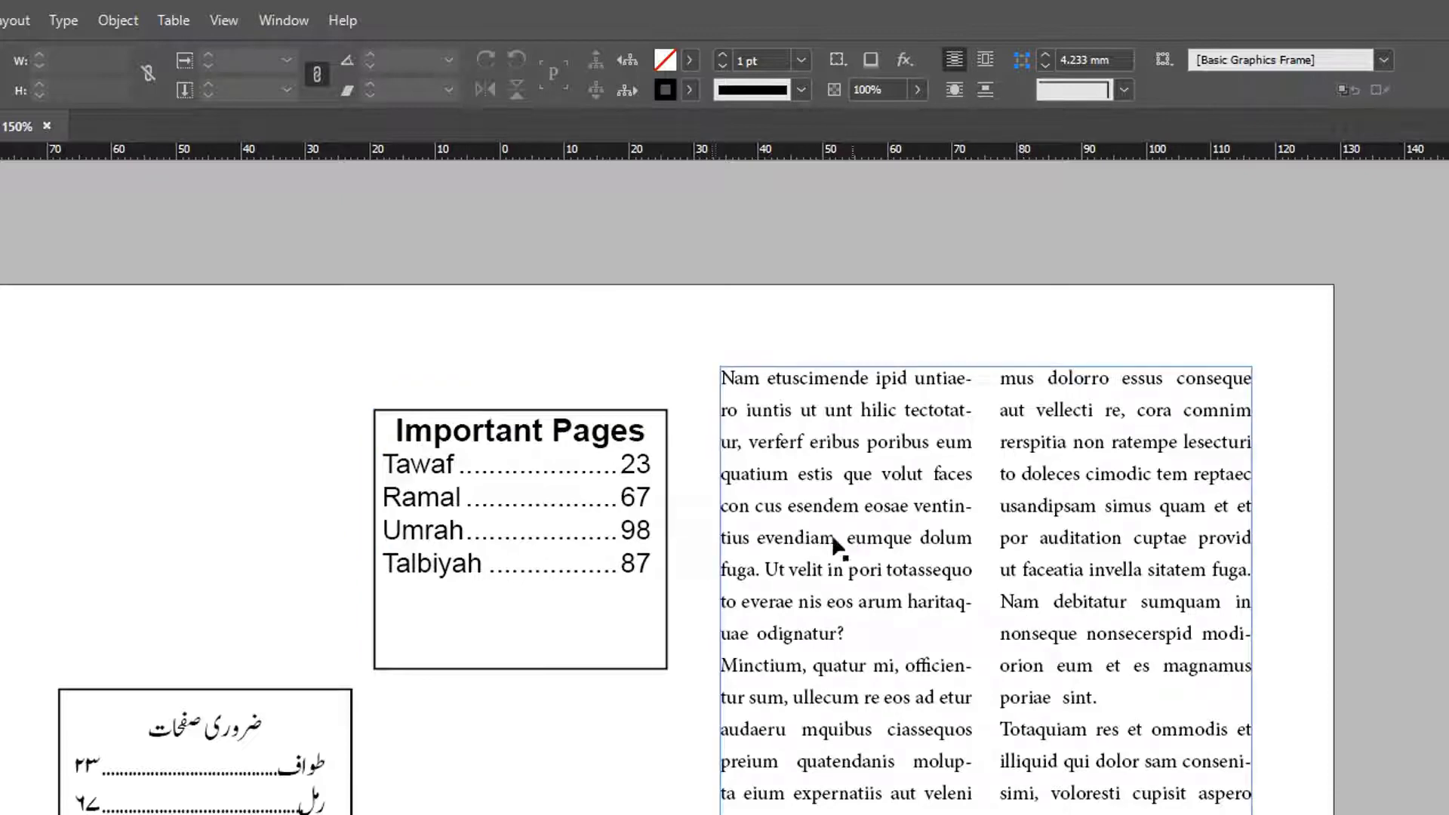
# - Center the text vertically inside the Important Pages frame and deselect it
pyautogui.click(664, 437)
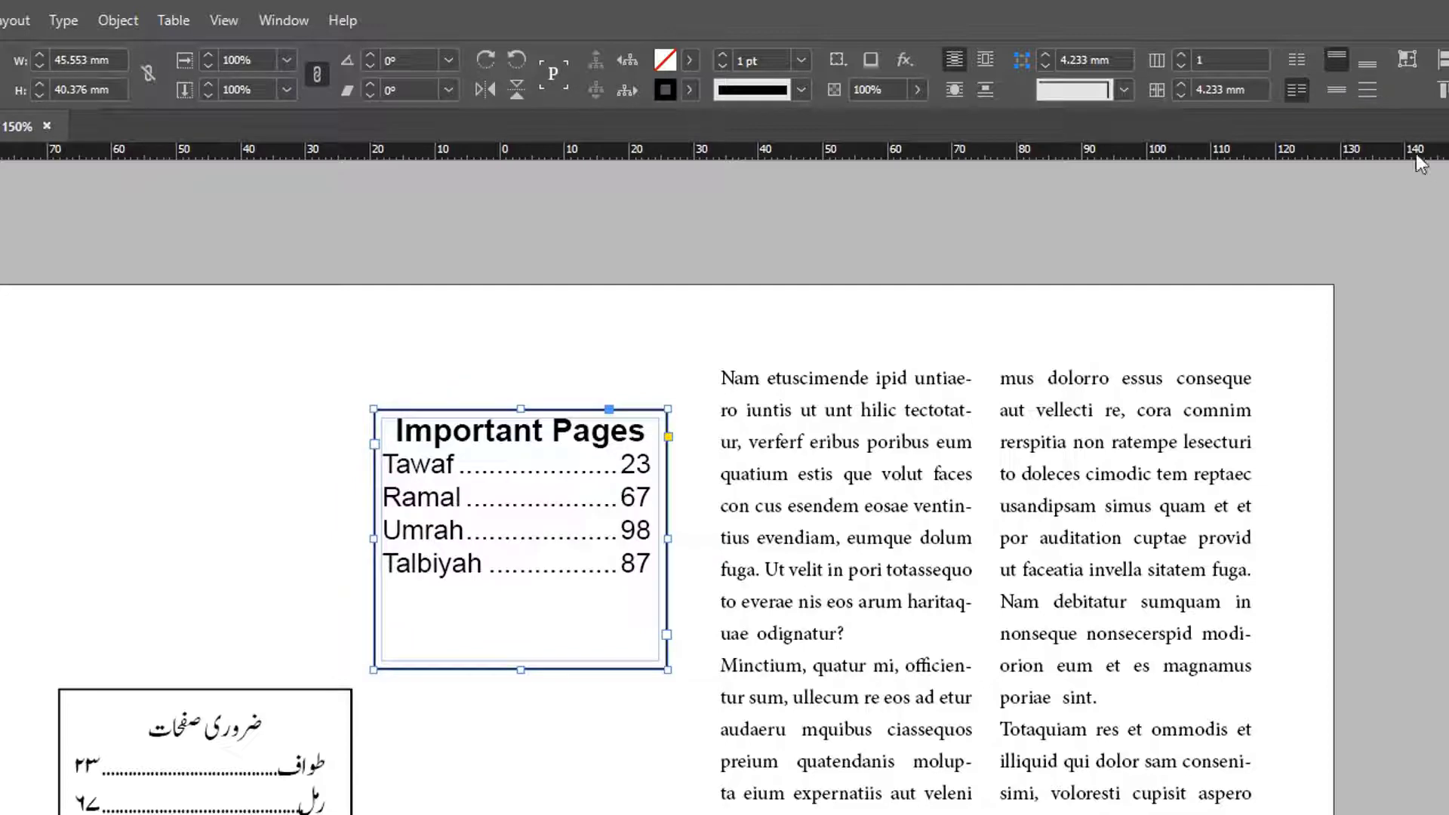
pyautogui.click(1337, 95)
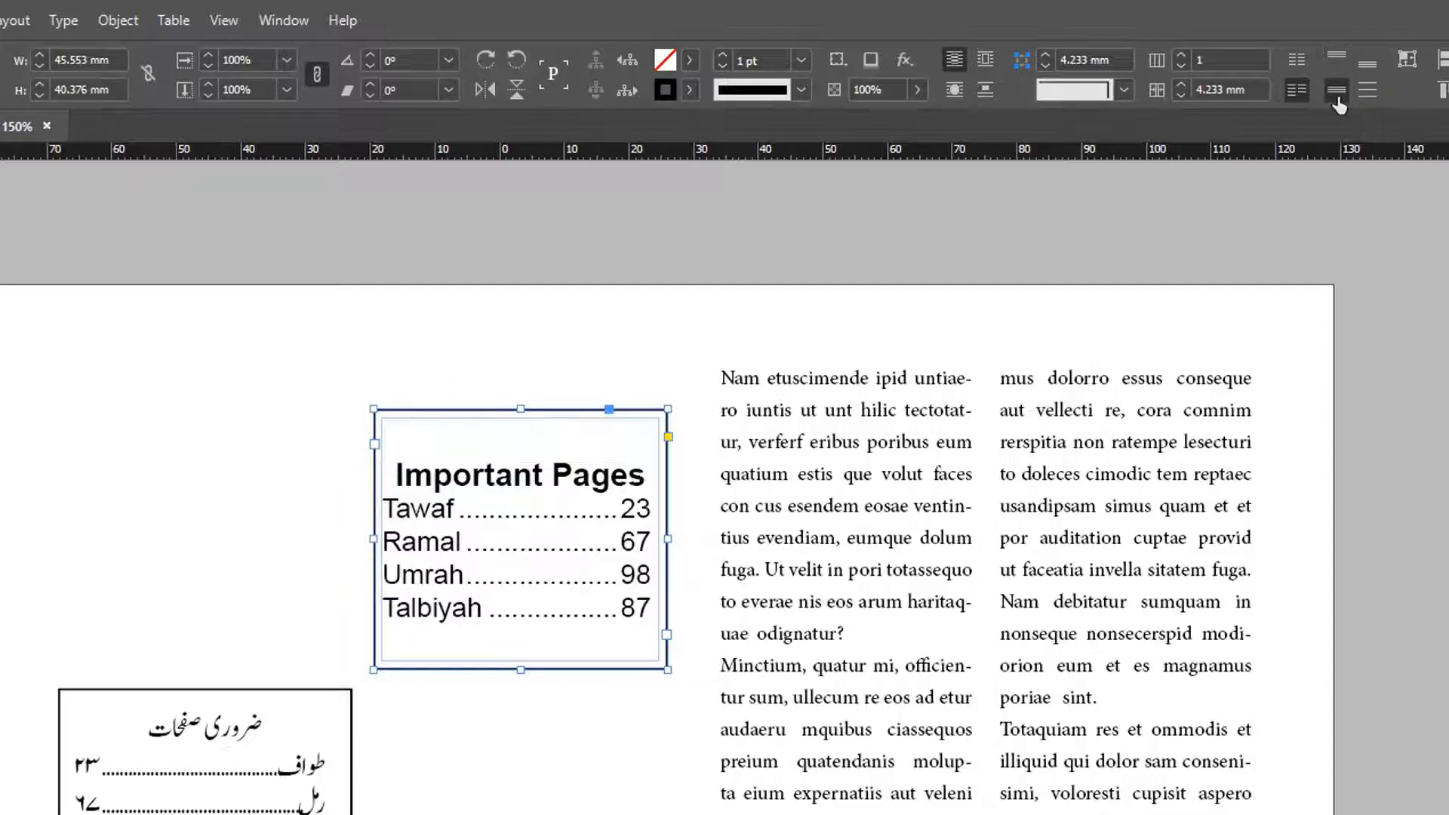
pyautogui.click(612, 807)
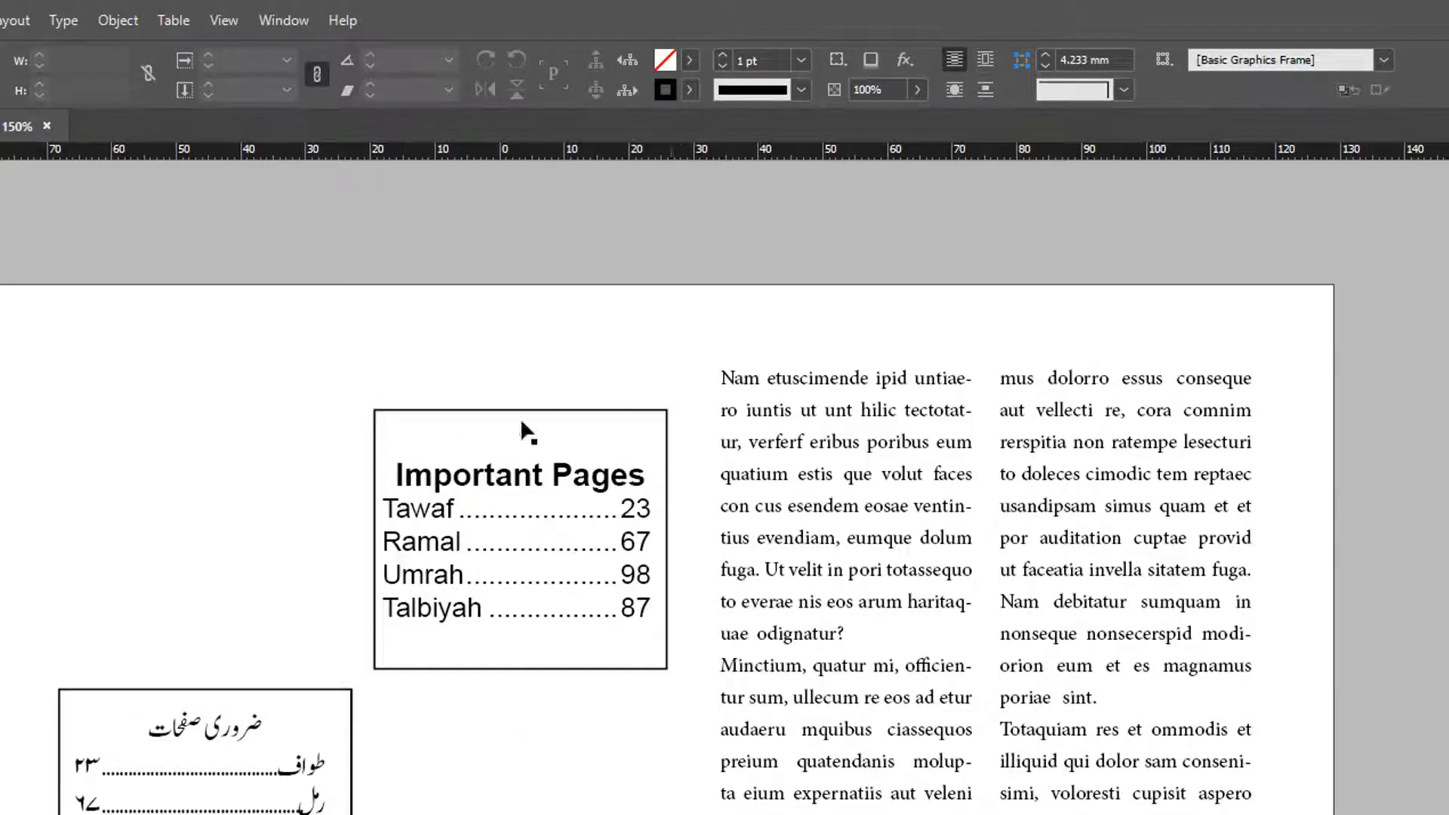
# - Align the text to the bottom of the Important Pages frame and deselect it
pyautogui.click(592, 460)
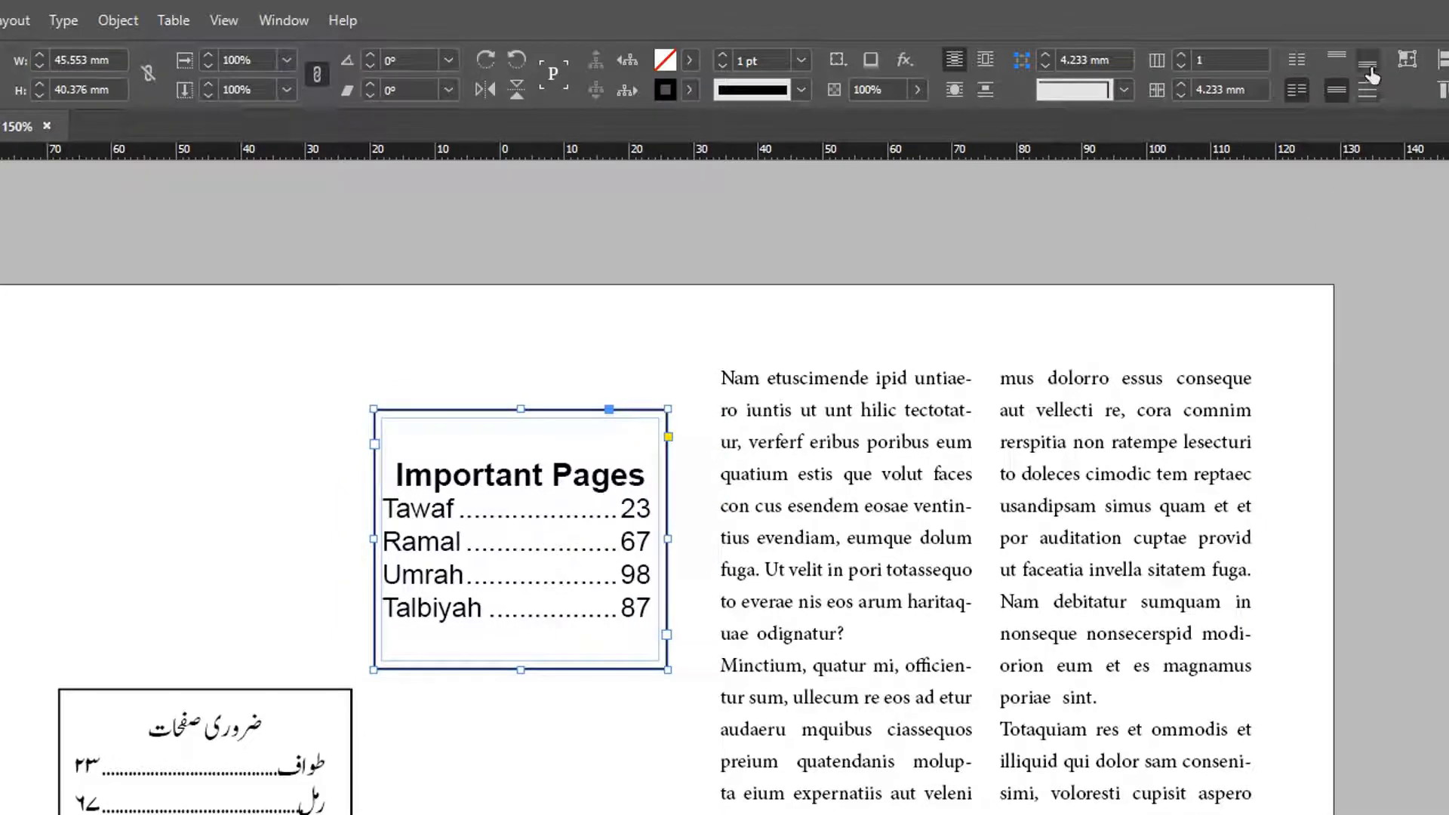
pyautogui.click(1367, 61)
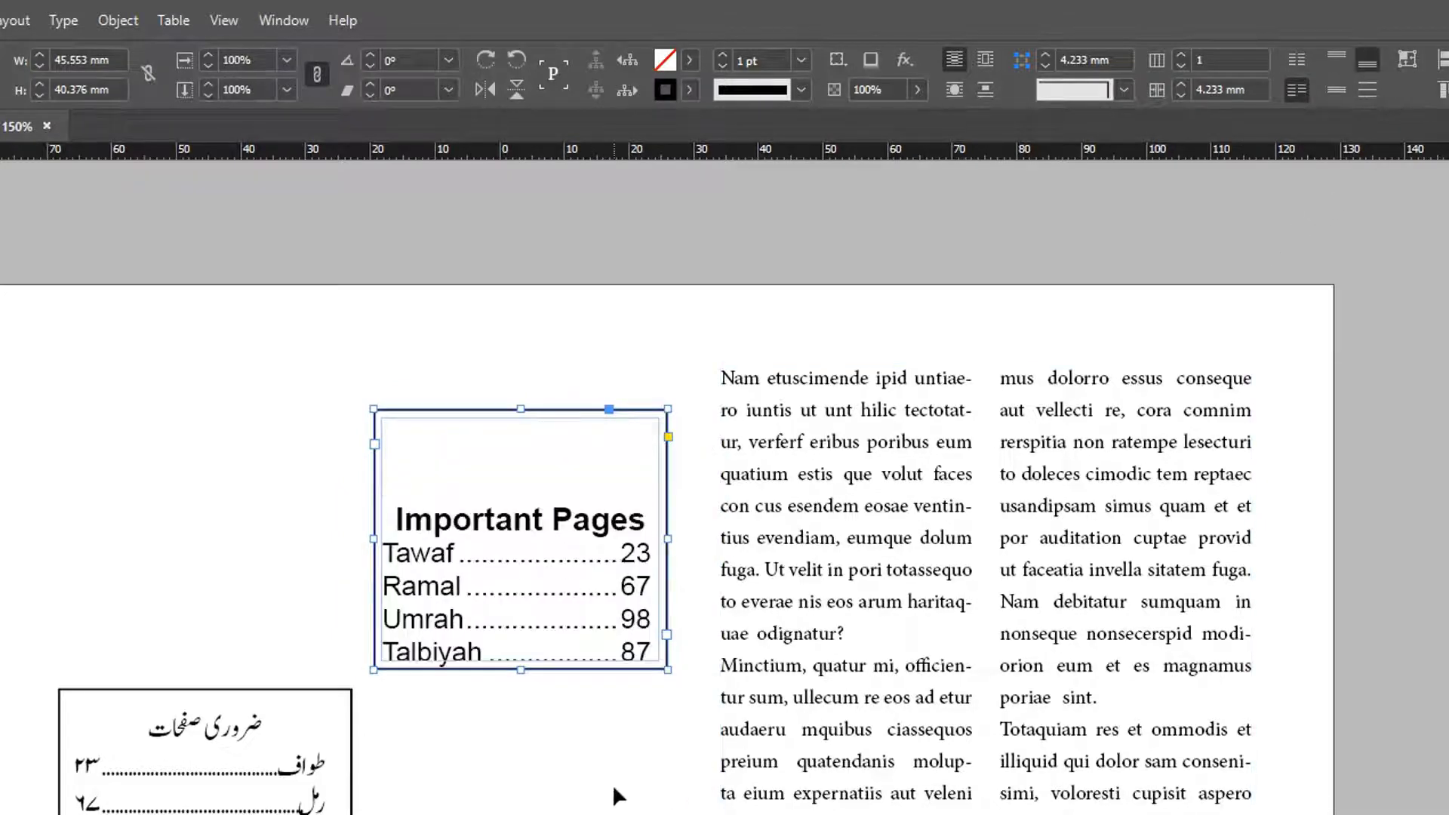
pyautogui.click(491, 715)
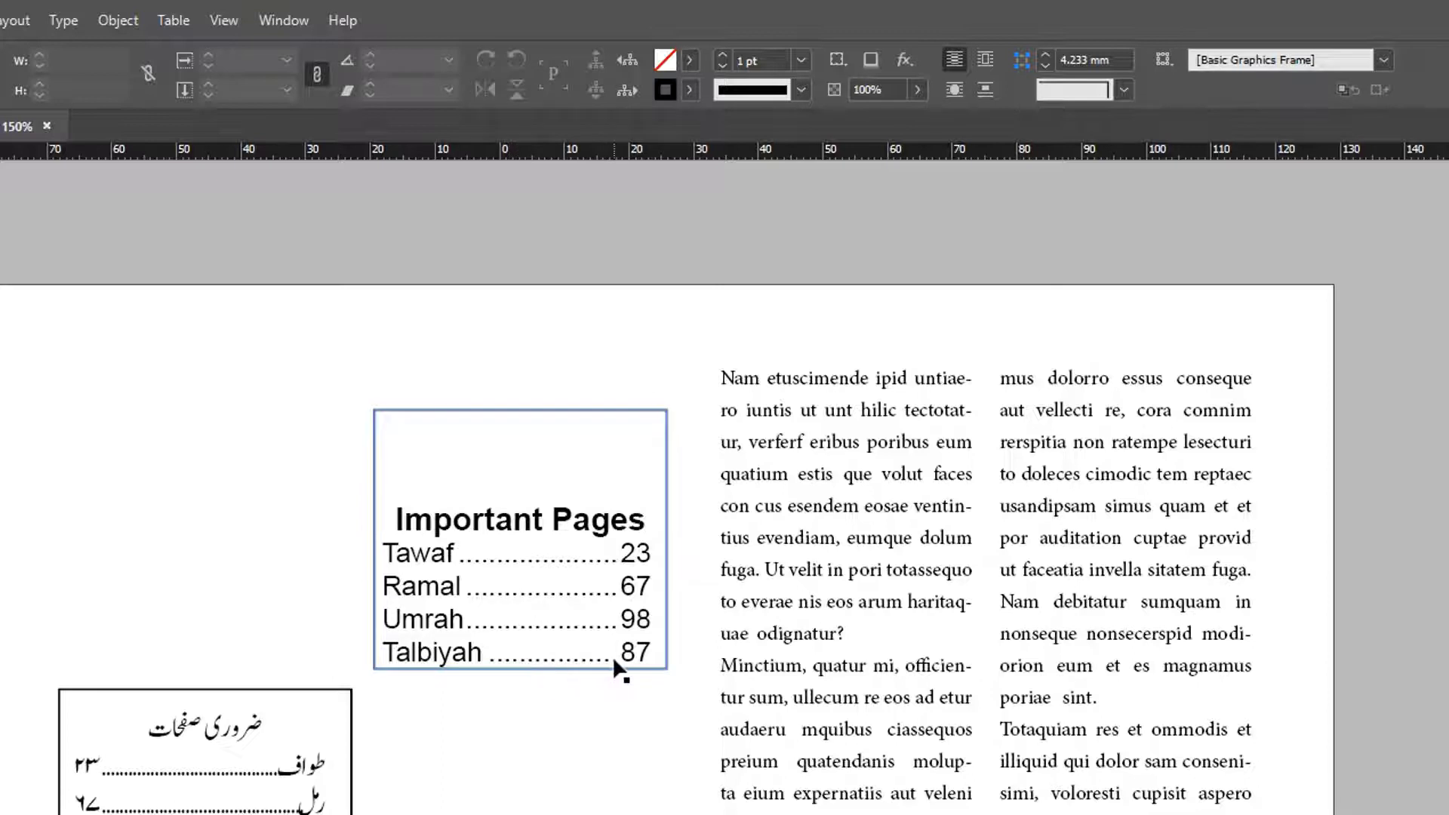
# - Justify the text vertically across the full height of the Important Pages frame and deselect it
pyautogui.click(624, 591)
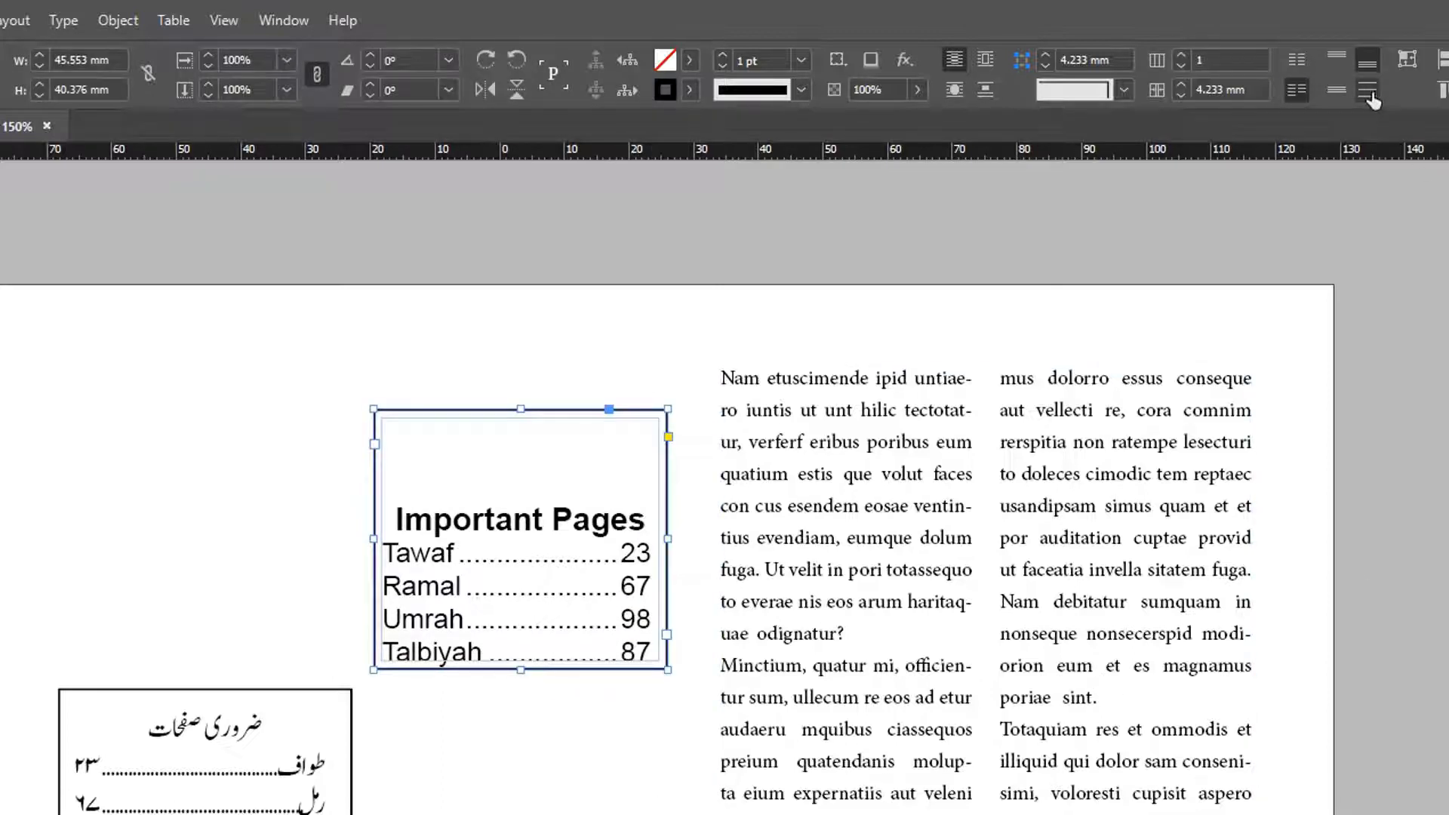
pyautogui.click(1370, 99)
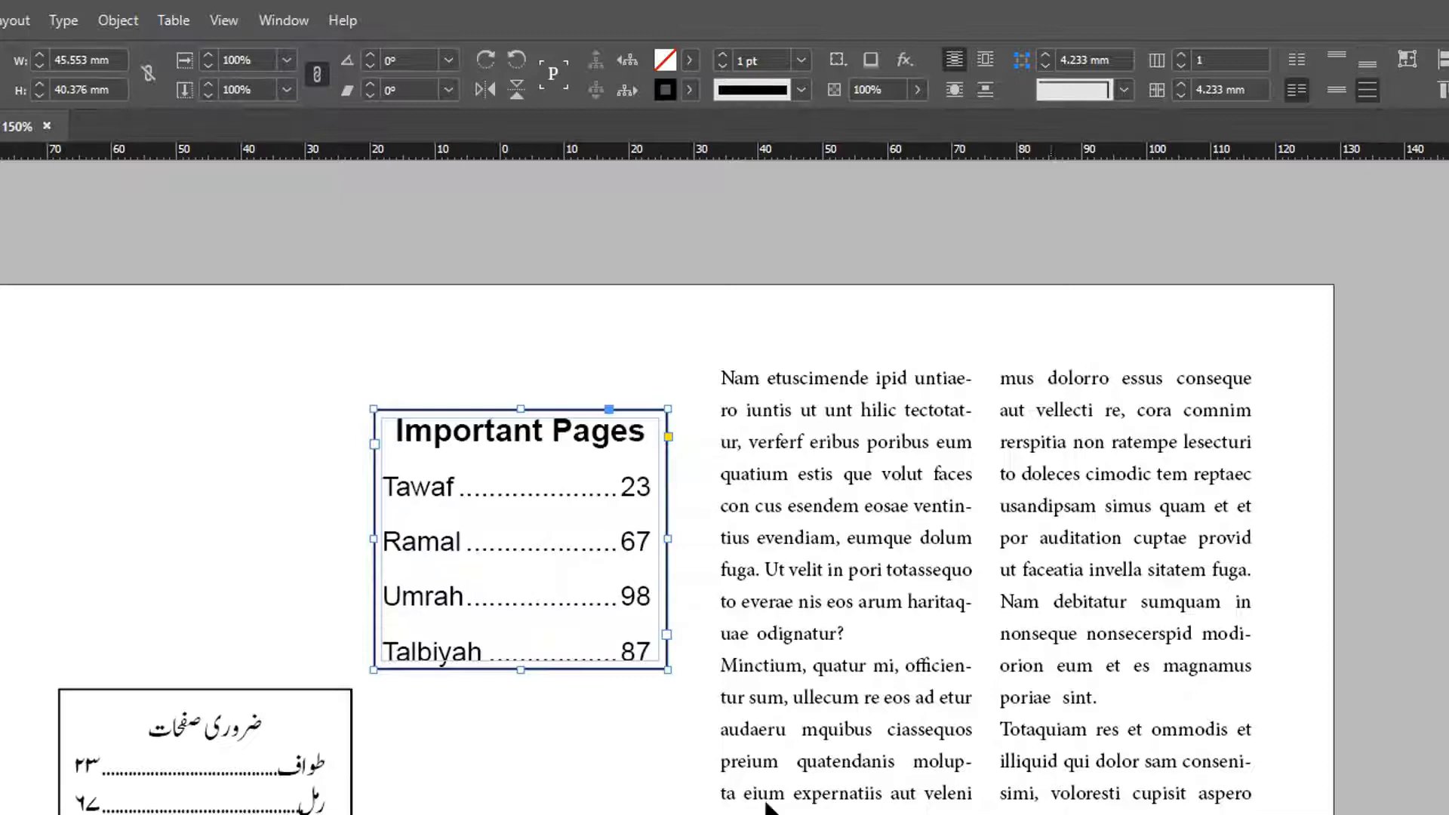
pyautogui.click(587, 724)
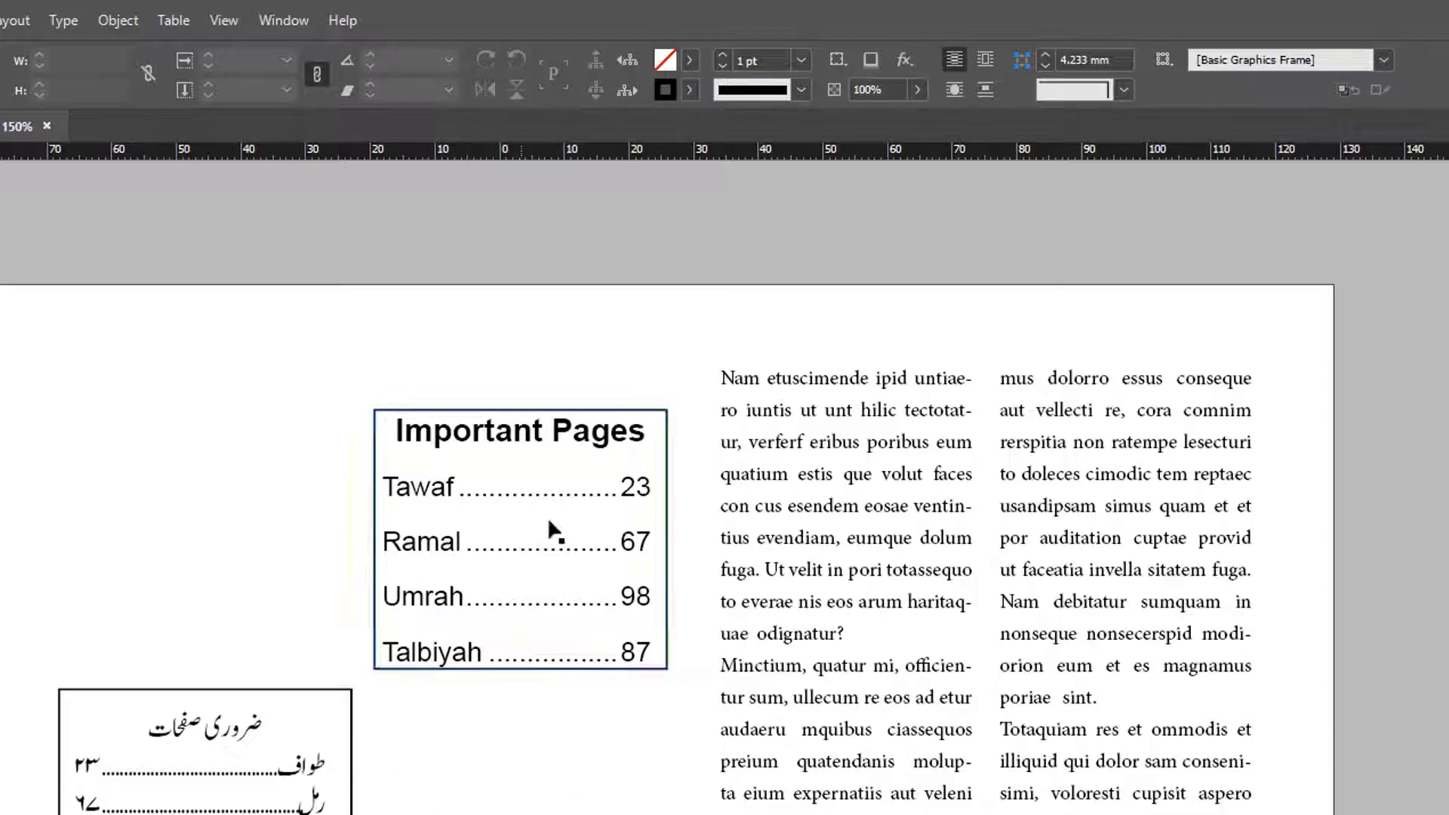
# - Link the inset spacing values of the Important Pages frame and set them to 0 mm on all sides
pyautogui.click(498, 436)
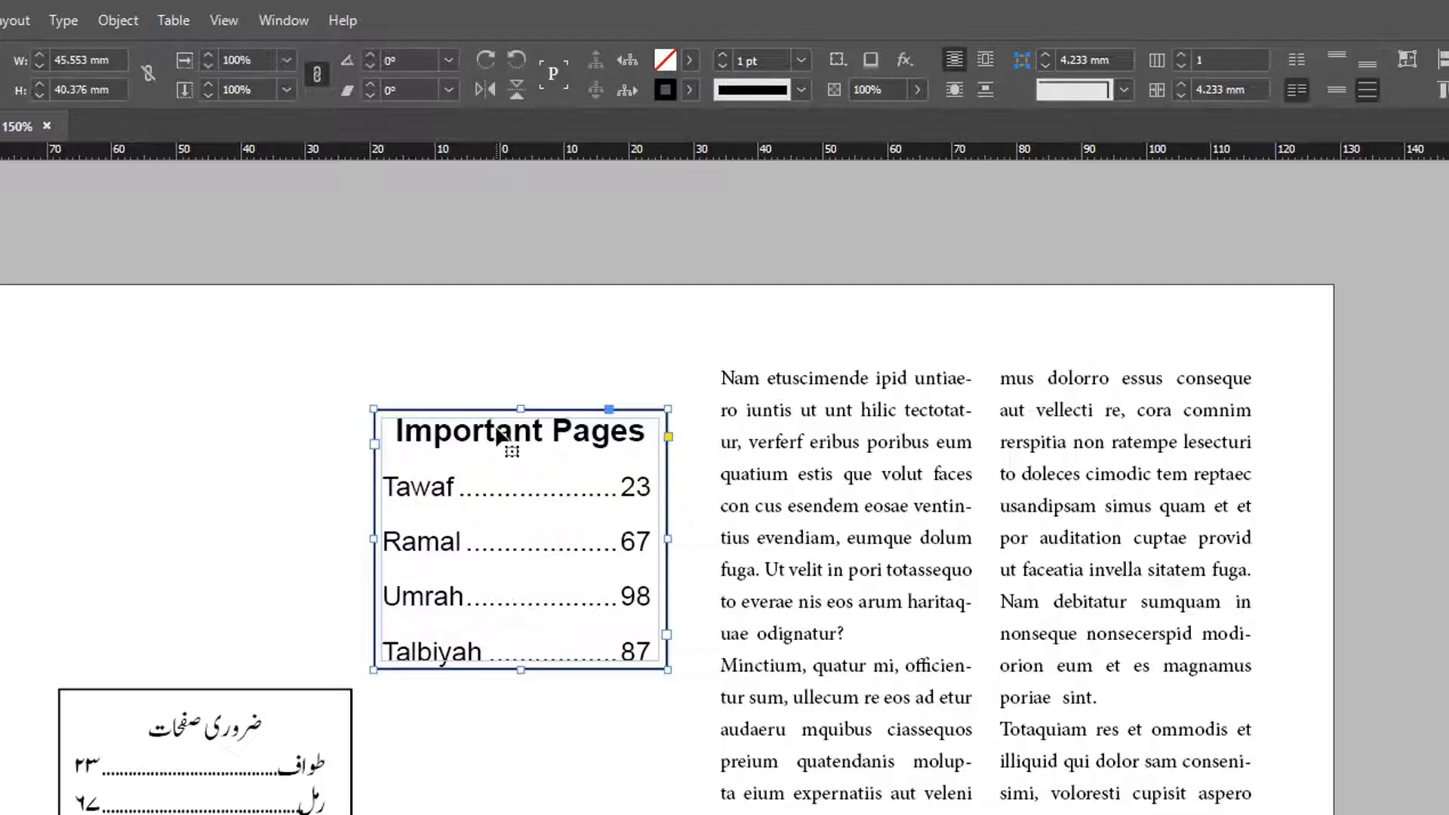
pyautogui.hotkey('ctrl', 'b')
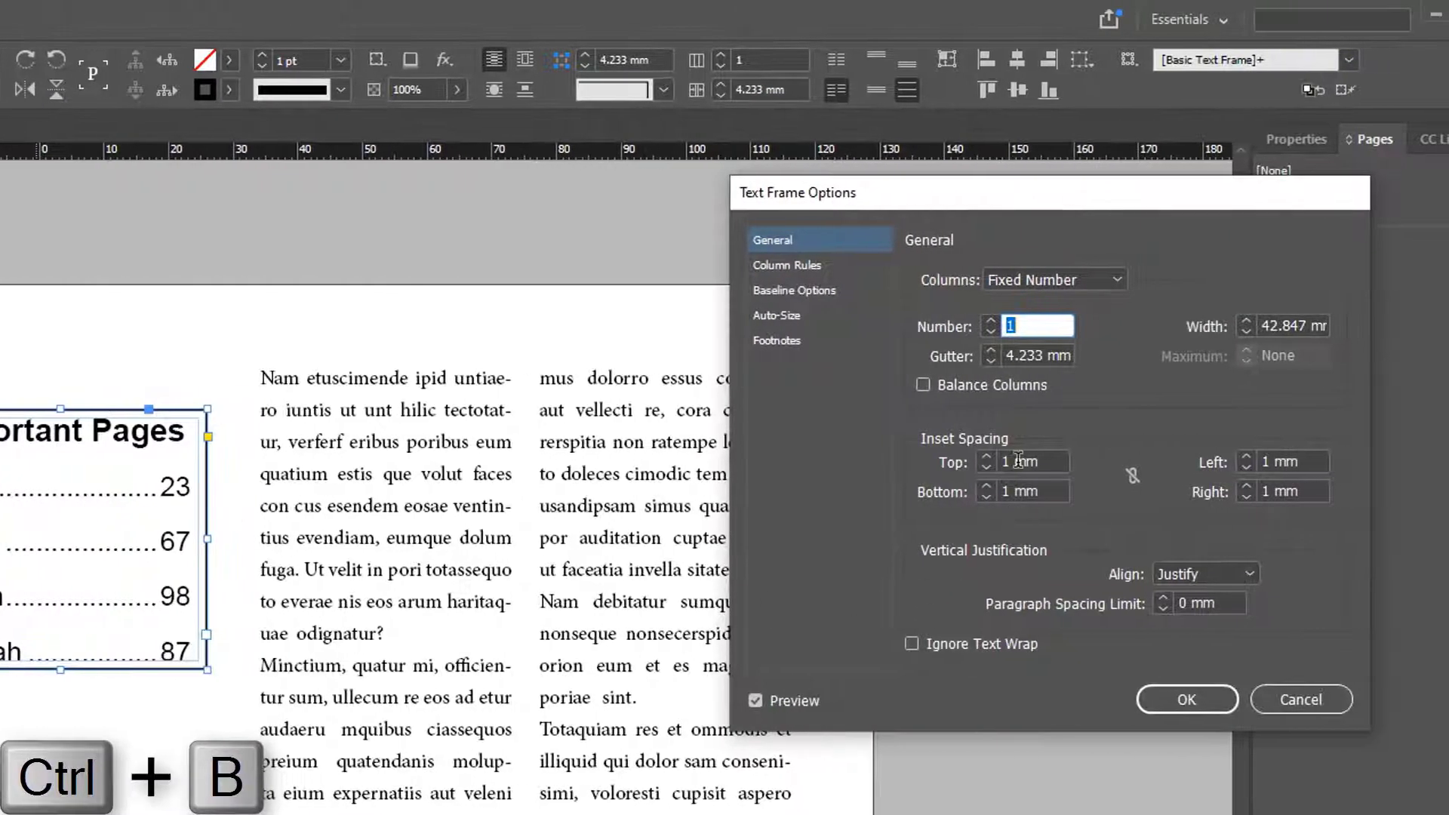
pyautogui.click(1131, 475)
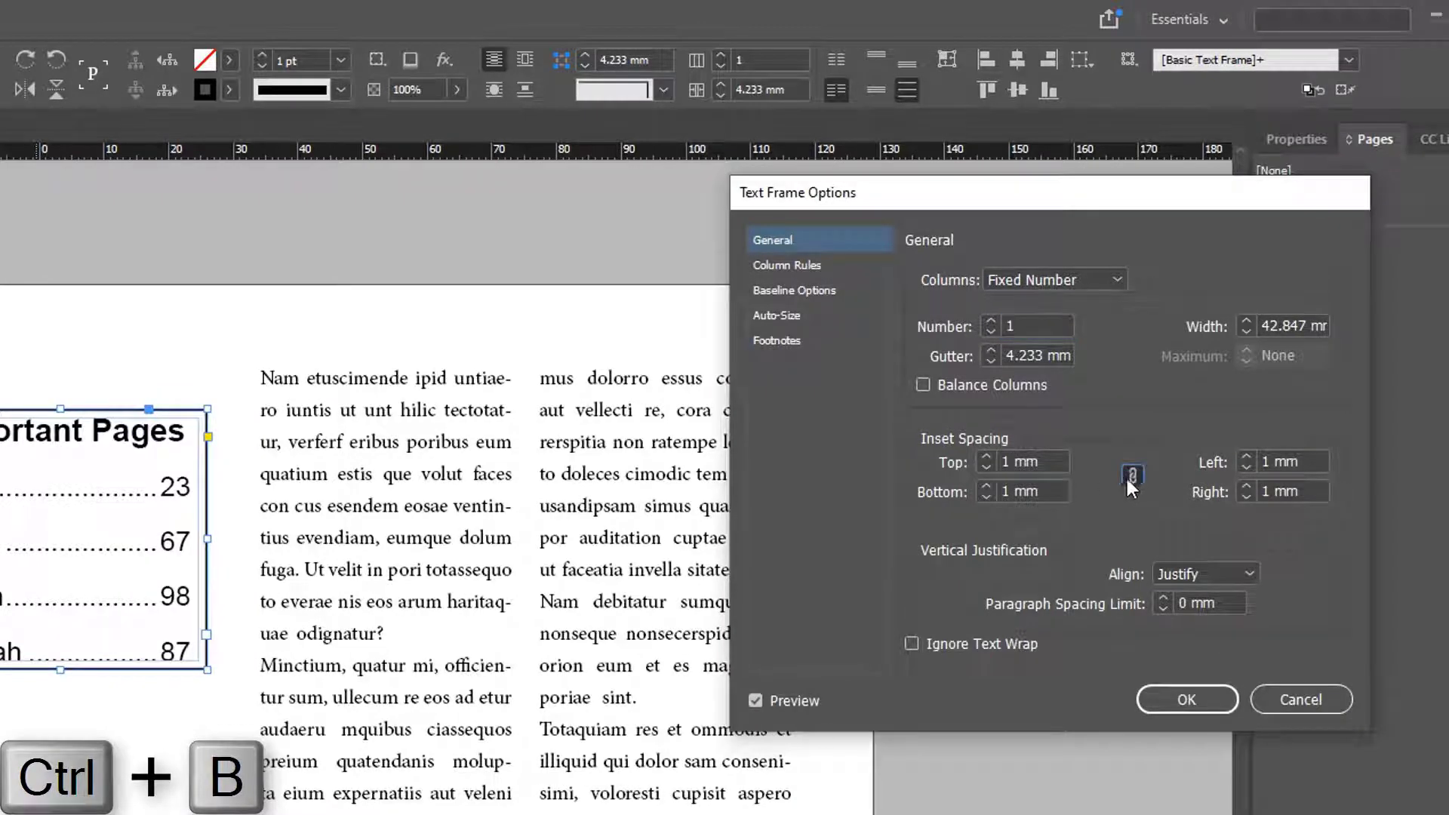
pyautogui.click(984, 468)
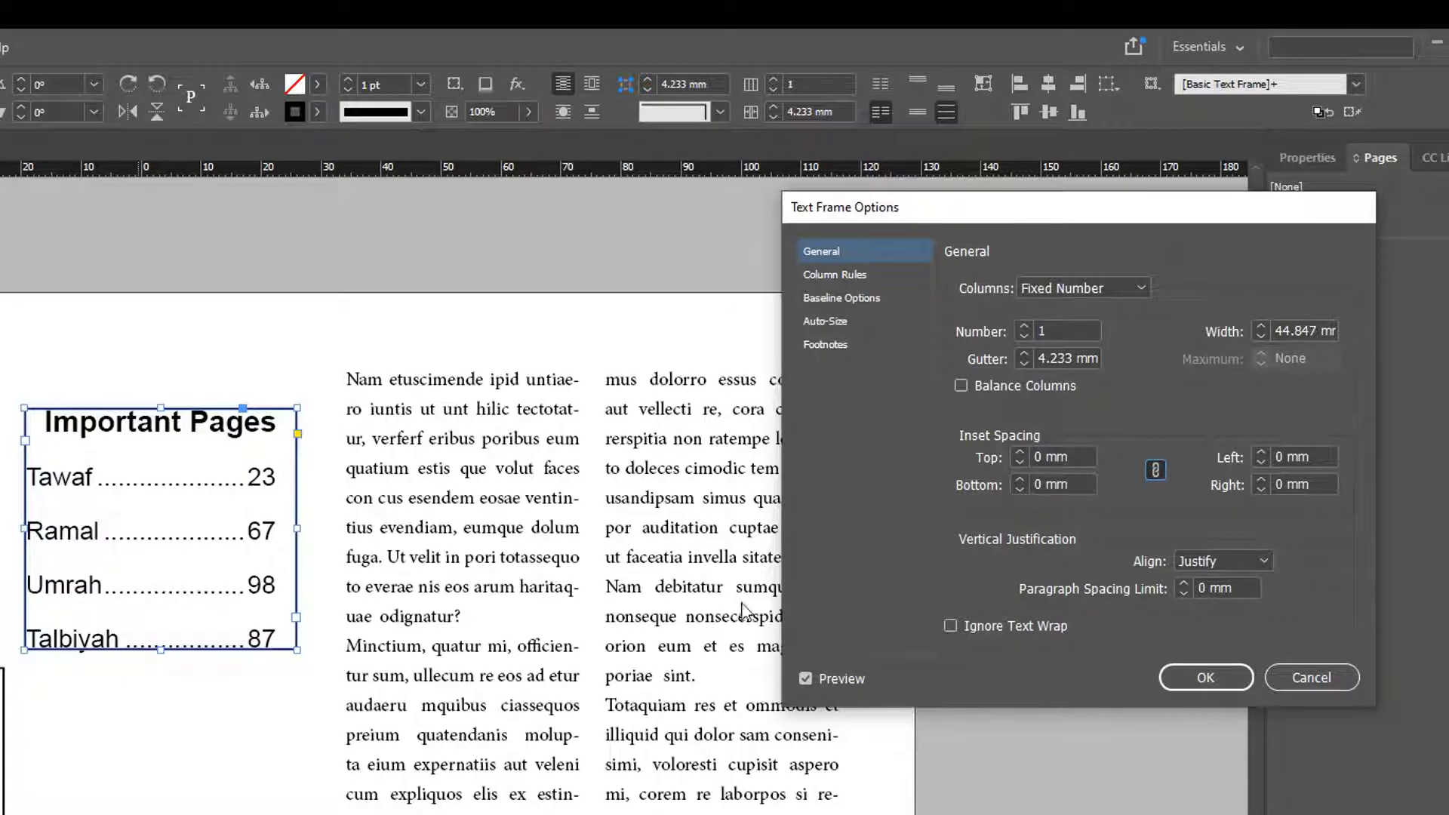
pyautogui.click(1206, 677)
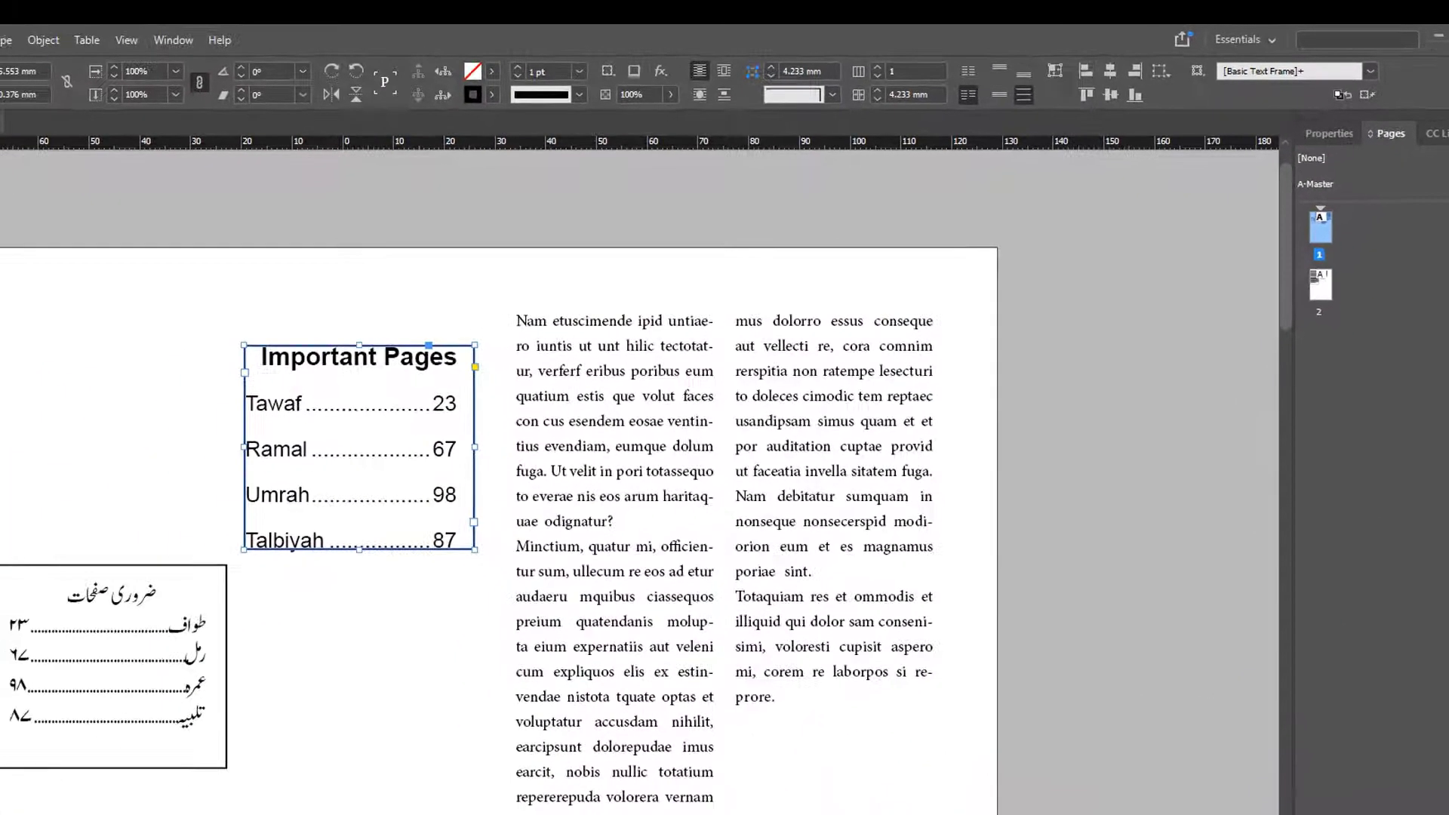
# - Move the dot-leader right tab stop of the Important Pages list outward to the frame's right edge
pyautogui.doubleClick(192, 375)
pyautogui.moveTo(195, 375); pyautogui.dragTo(273, 576)
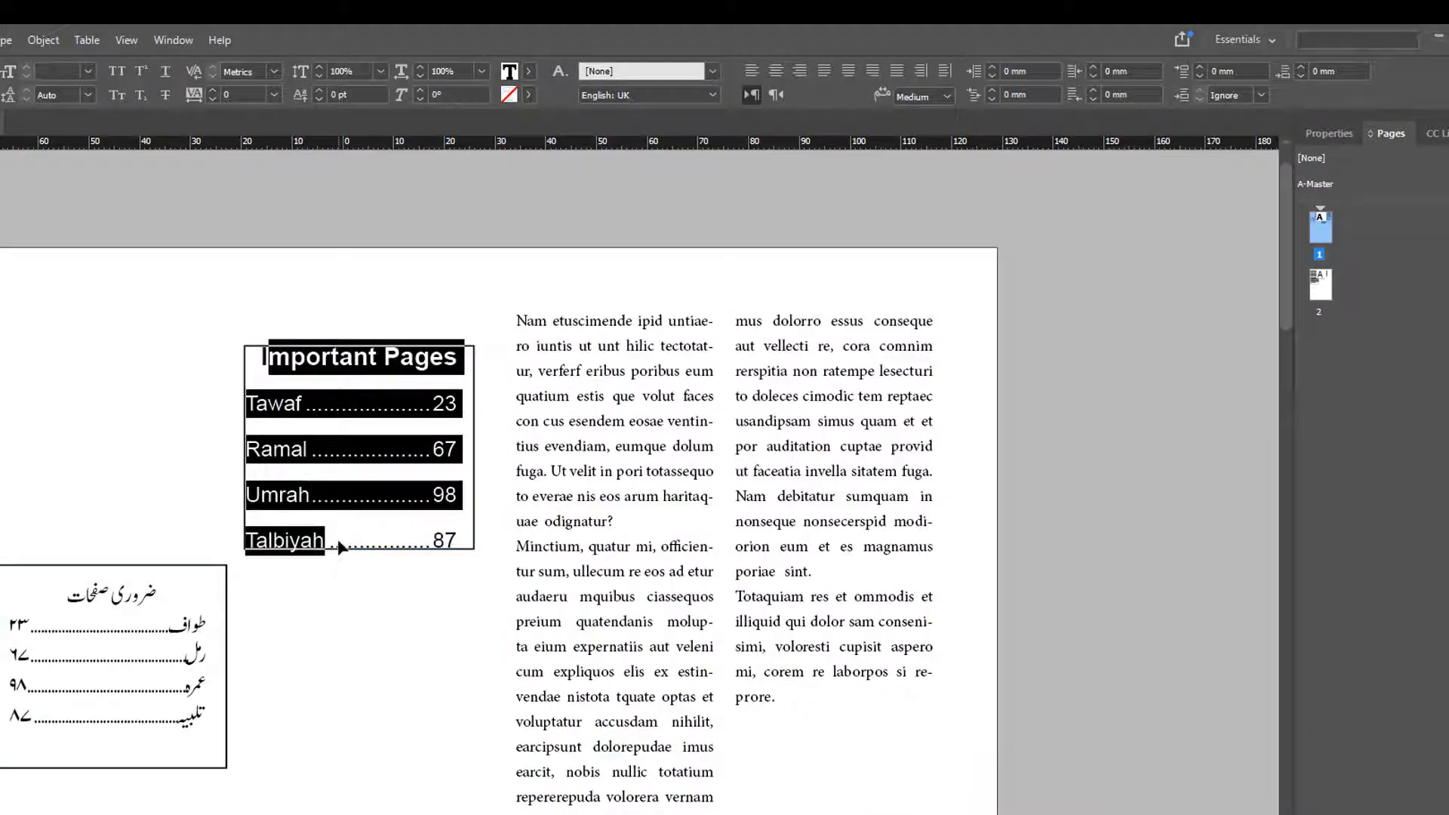
pyautogui.hotkey('ctrl', 'shift', 't')
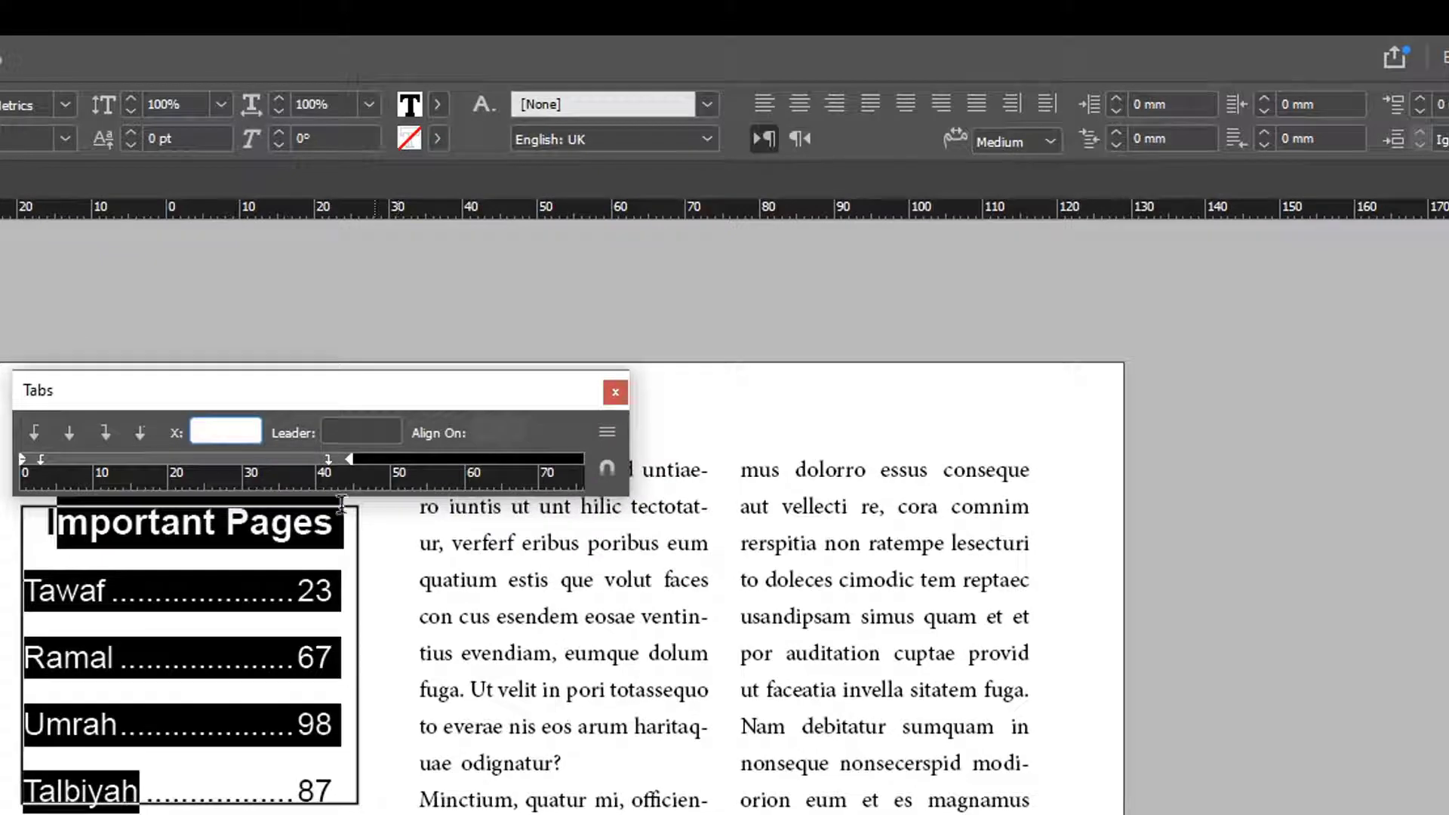
pyautogui.moveTo(330, 460); pyautogui.dragTo(345, 458)
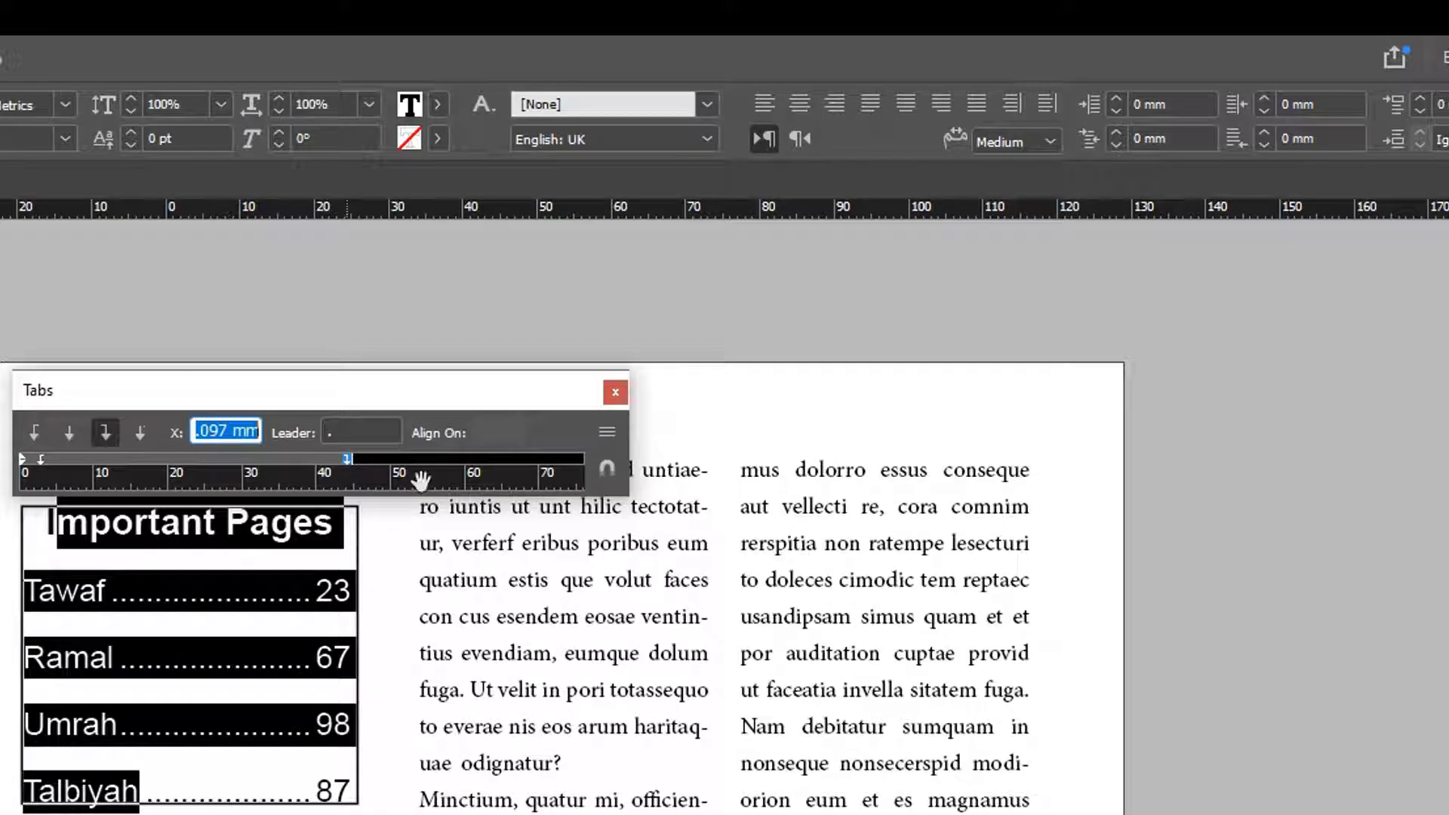
pyautogui.click(615, 392)
pyautogui.press('Escape')
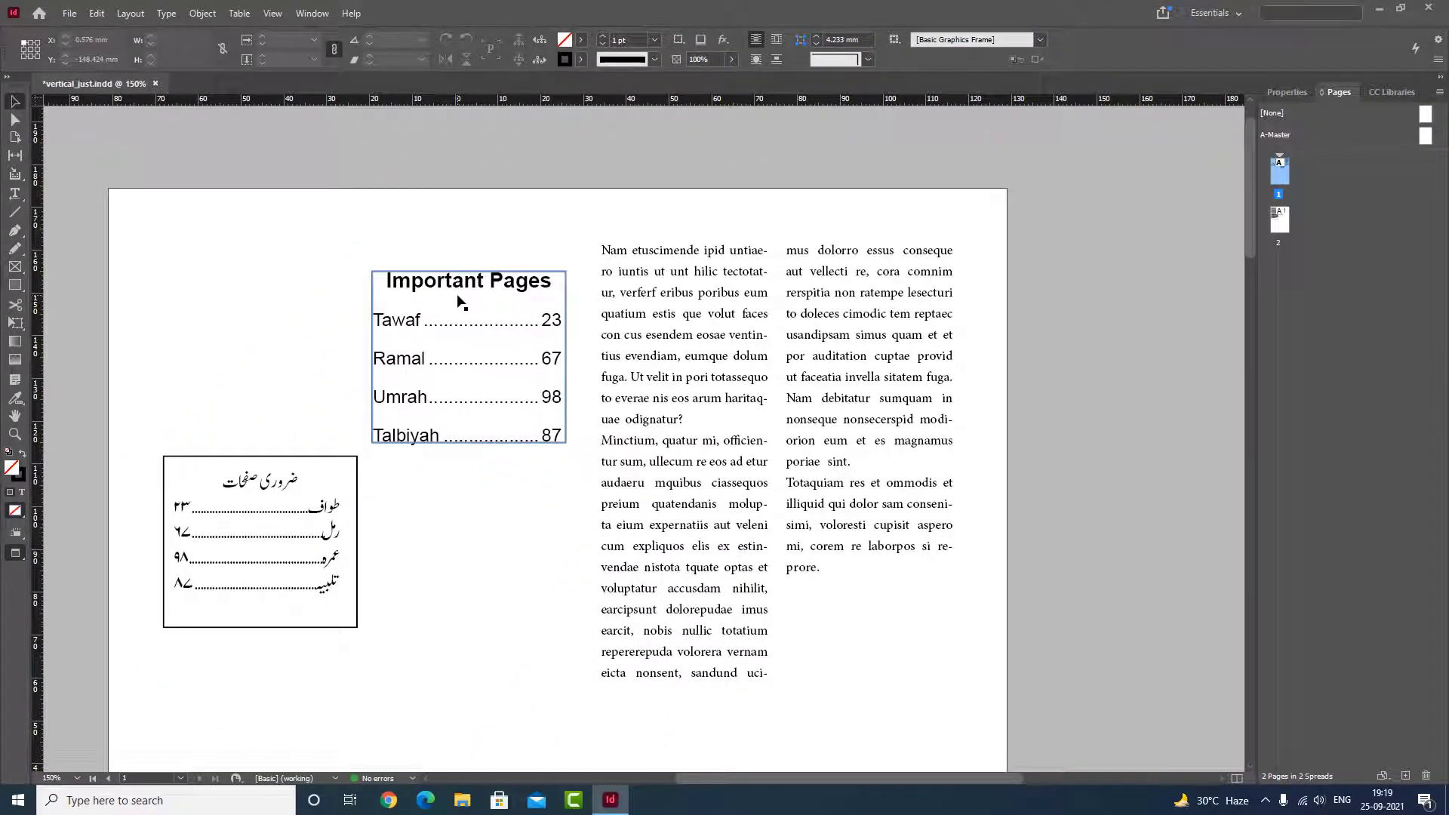
# - Set the inset spacing of the Important Pages frame to 1 mm on all sides in Text Frame Options
pyautogui.click(467, 284)
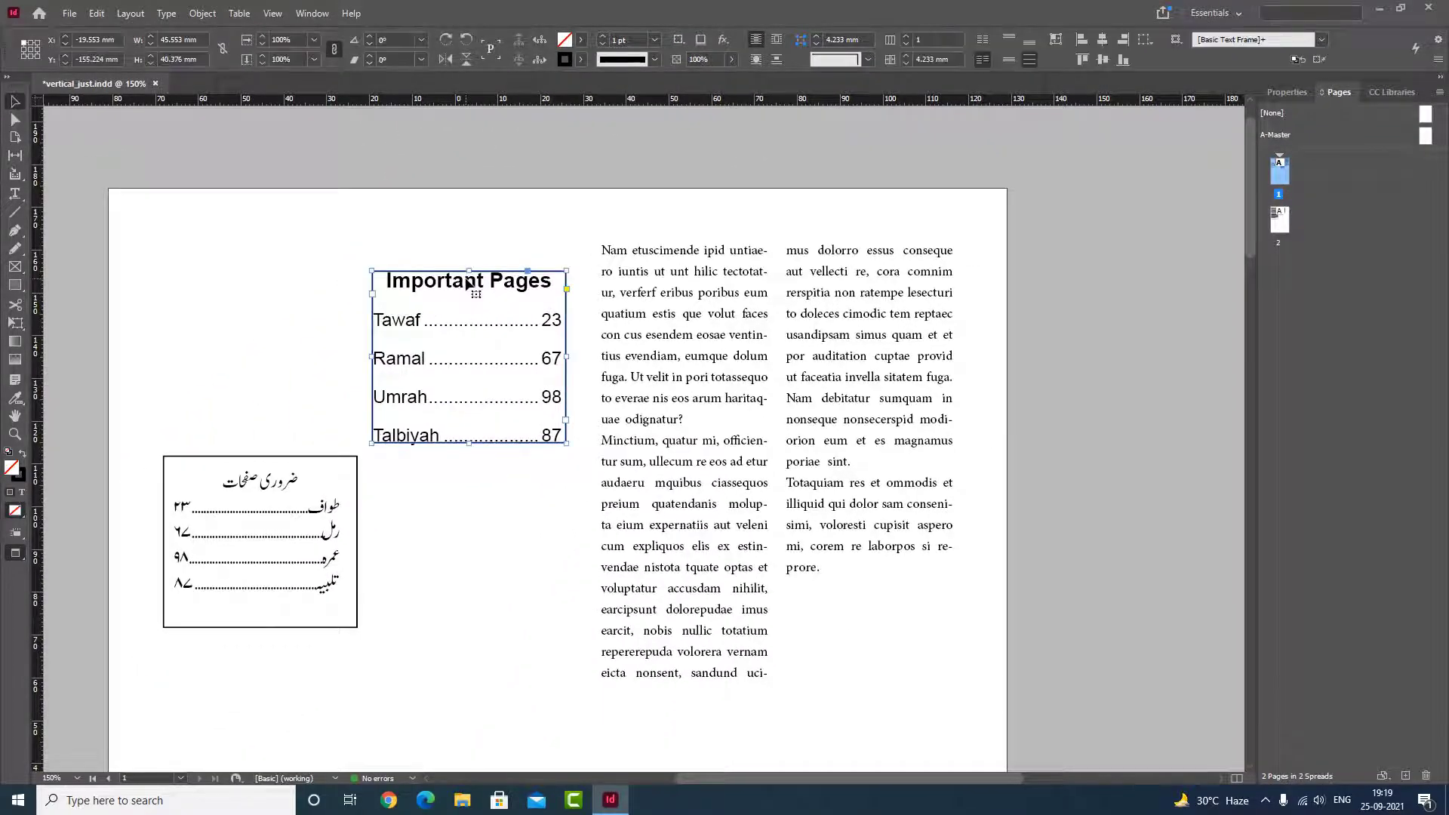
pyautogui.hotkey('ctrl', 'b')
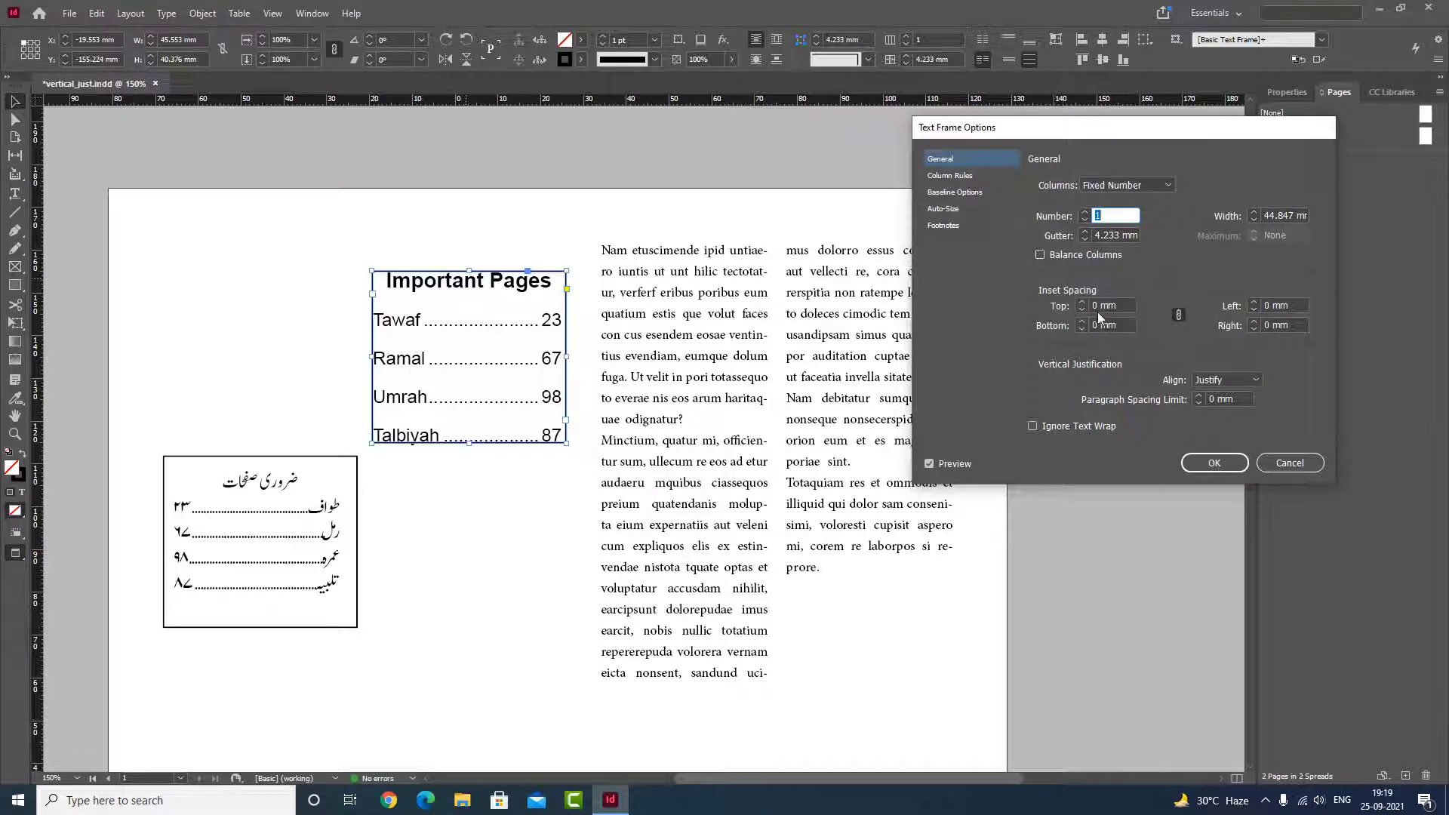
pyautogui.click(1084, 302)
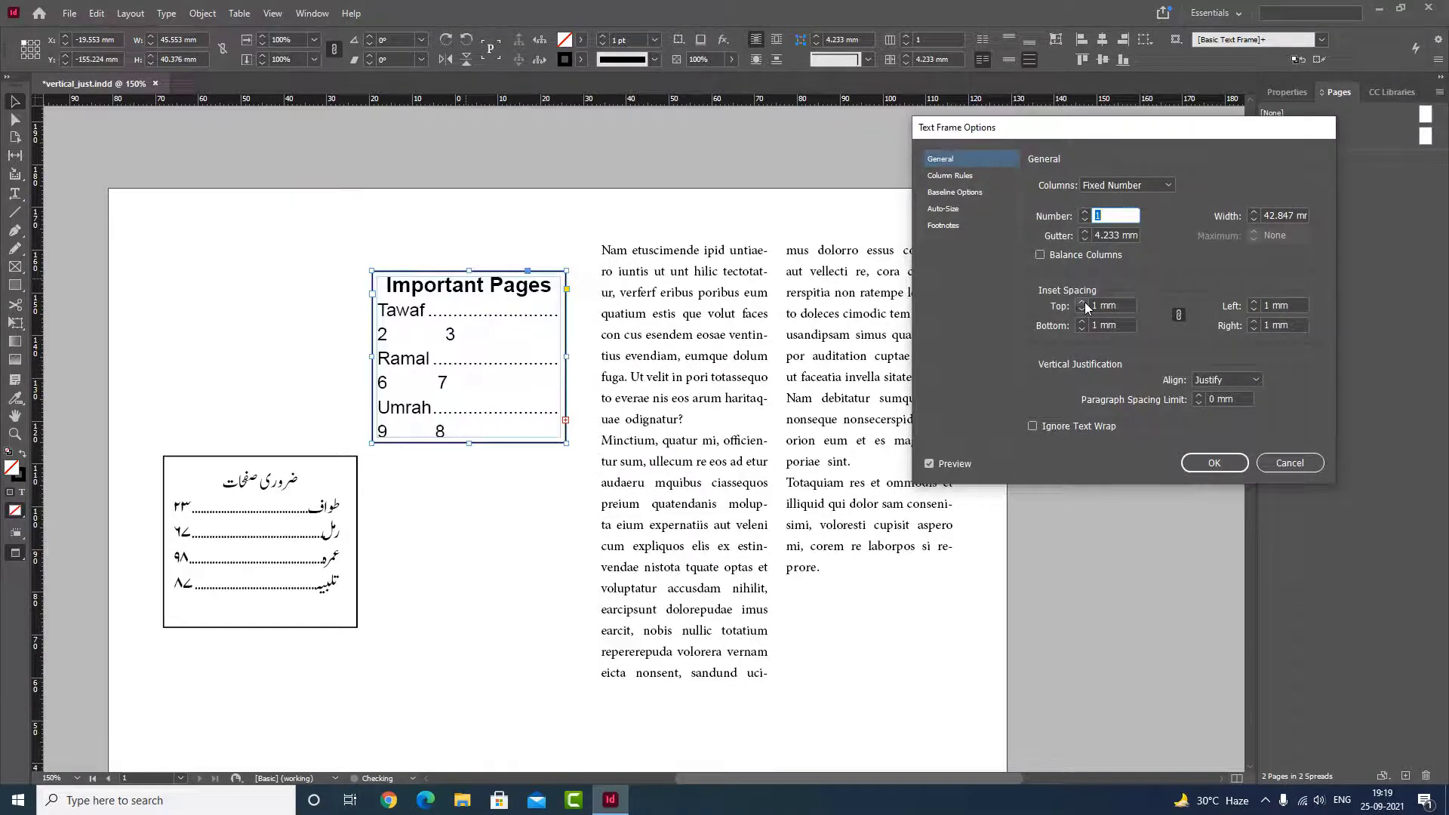
pyautogui.click(1214, 463)
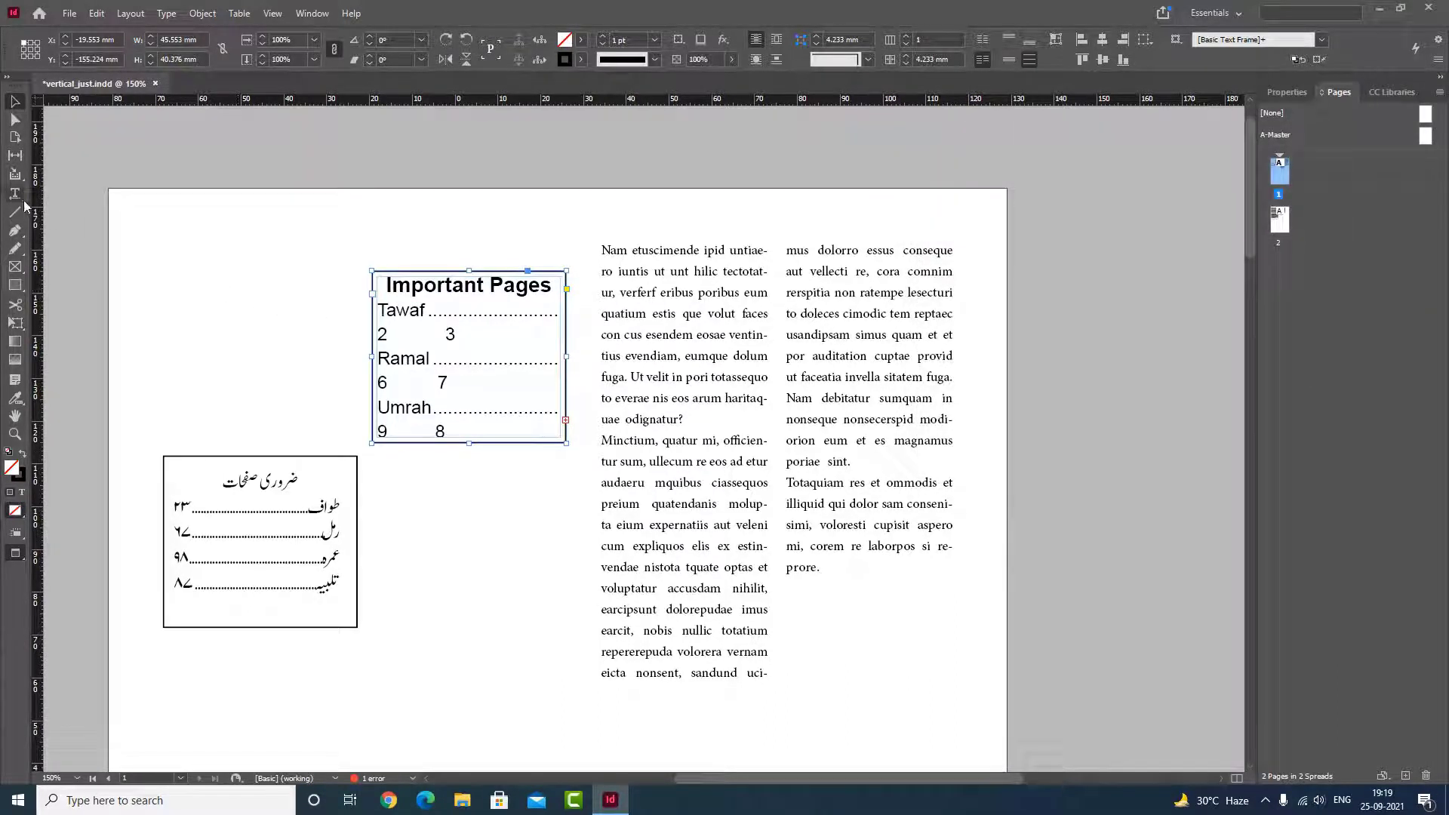
# - Select the list from the heading through the Umrah entry and move its right tab stop inward to about 41 mm
pyautogui.click(15, 193)
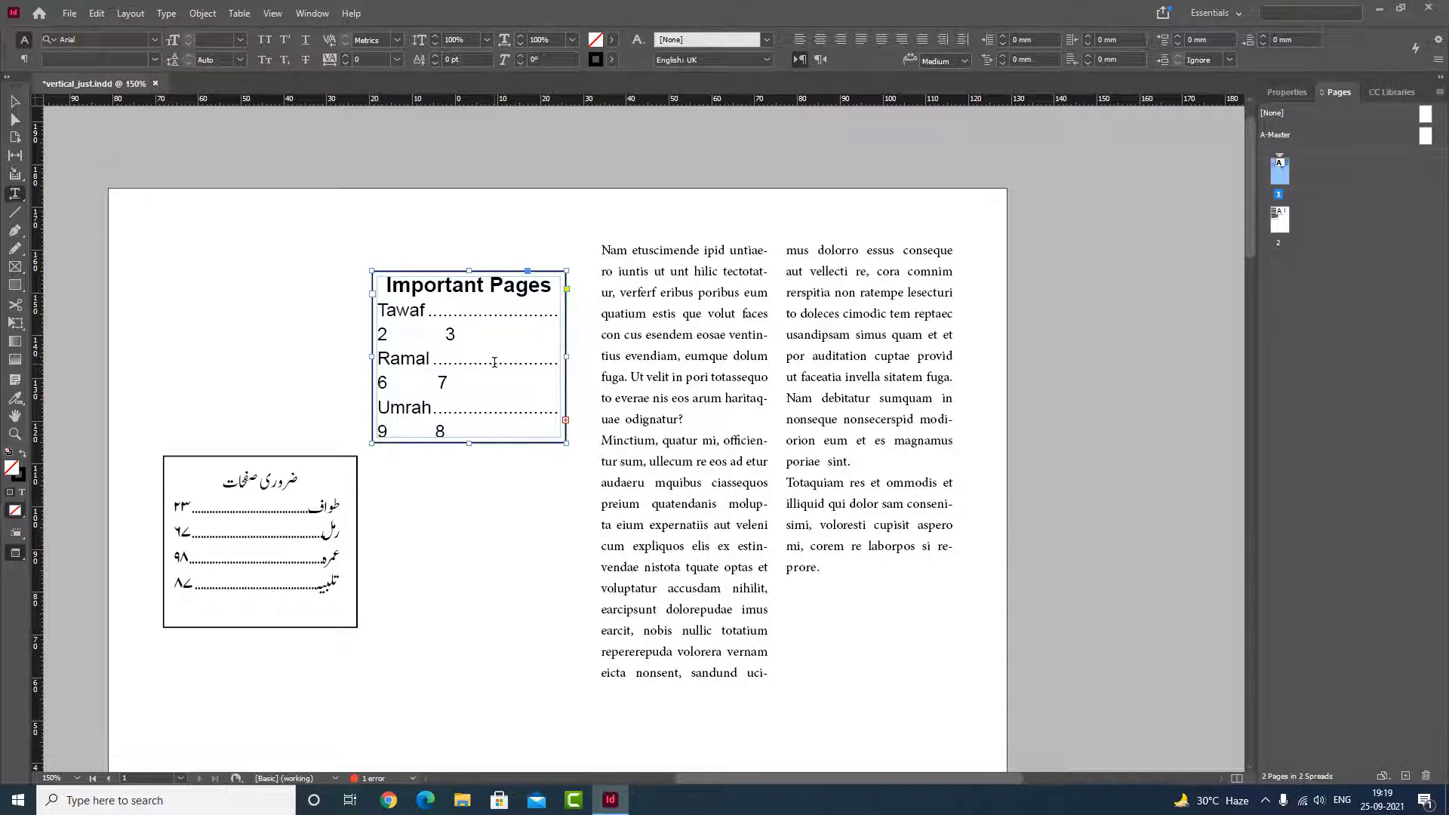
pyautogui.moveTo(461, 293); pyautogui.dragTo(473, 442)
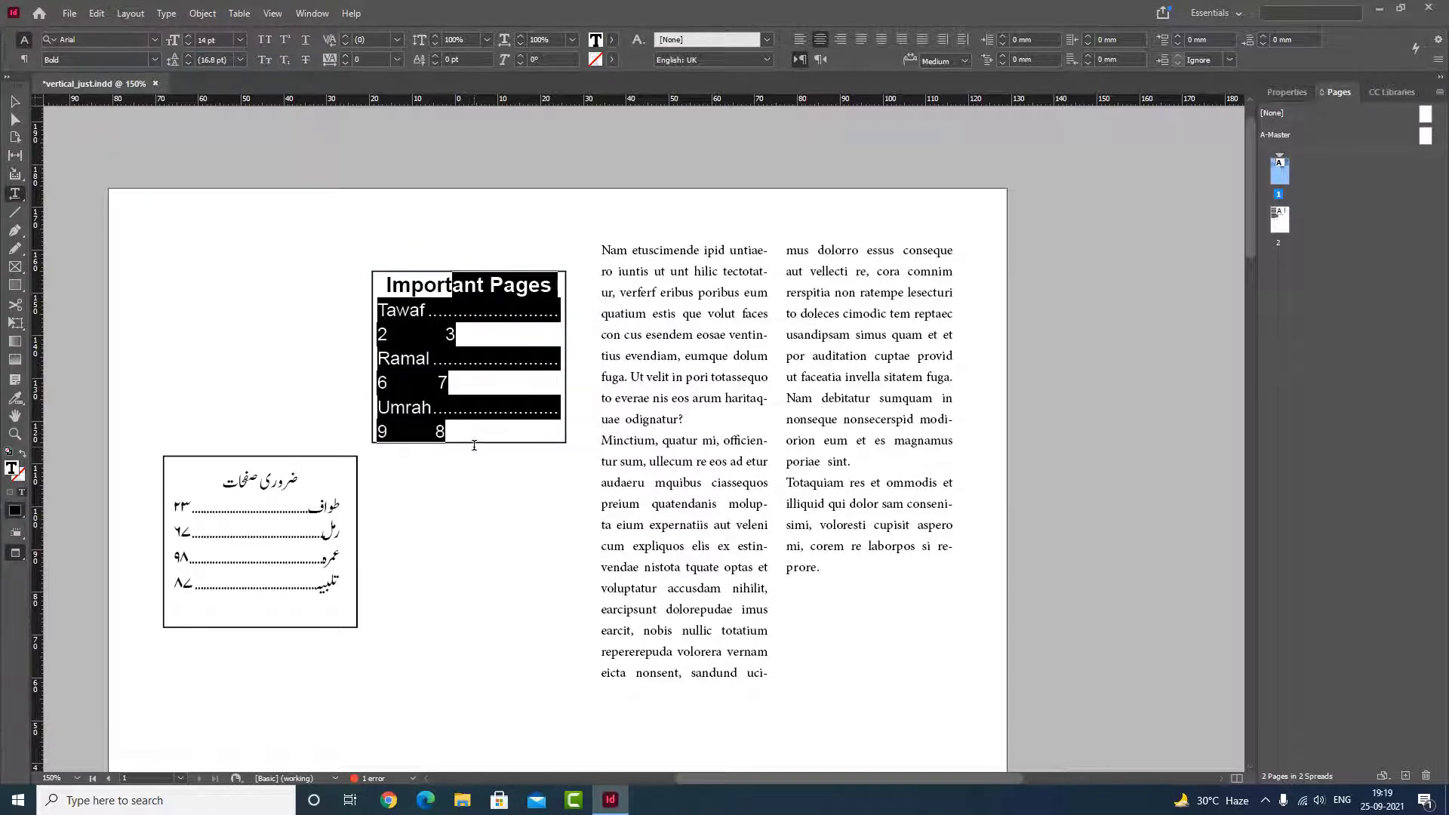
pyautogui.hotkey('ctrl', 'shift', 't')
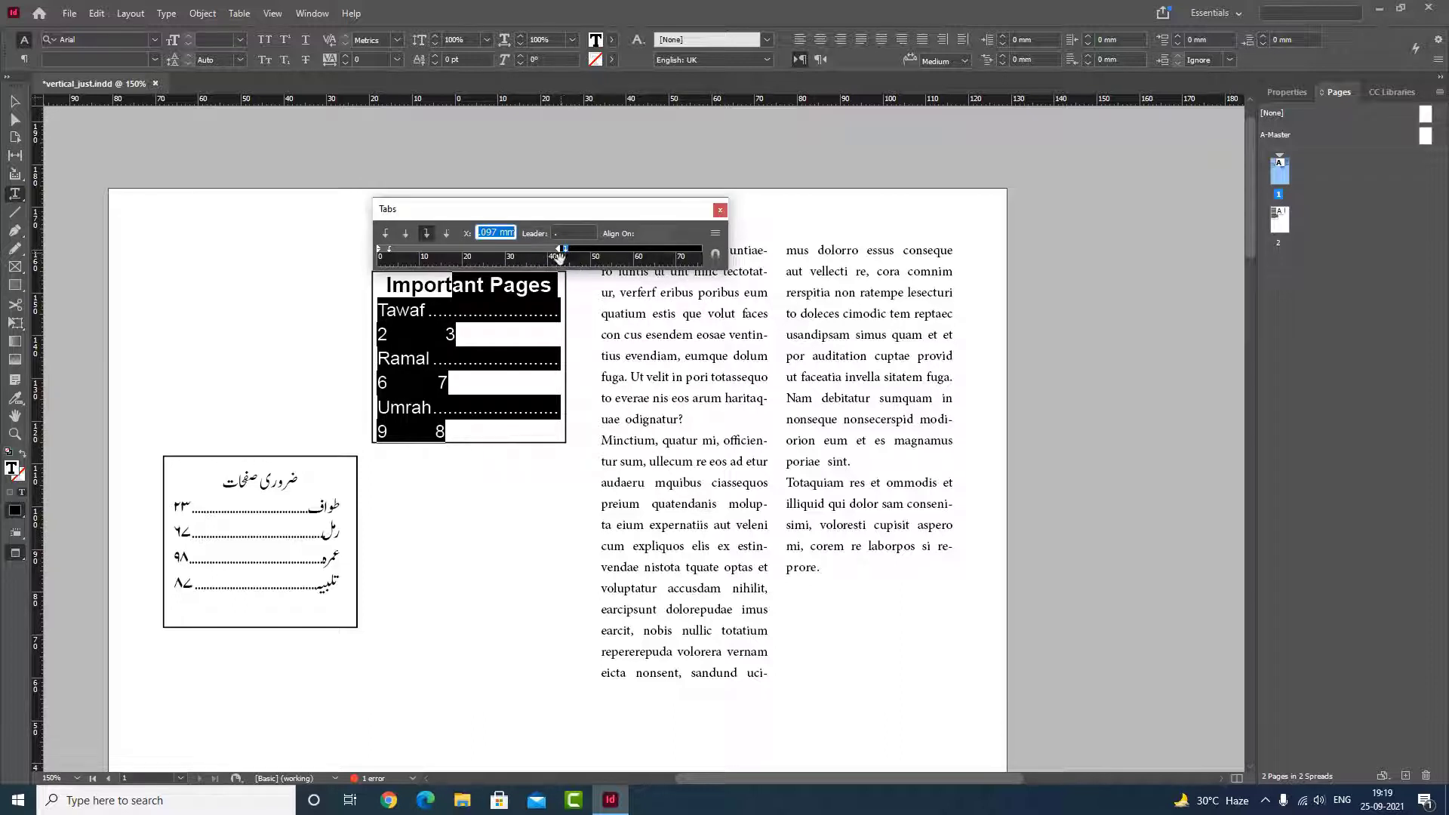
pyautogui.click(565, 255)
pyautogui.moveTo(565, 255); pyautogui.dragTo(555, 255)
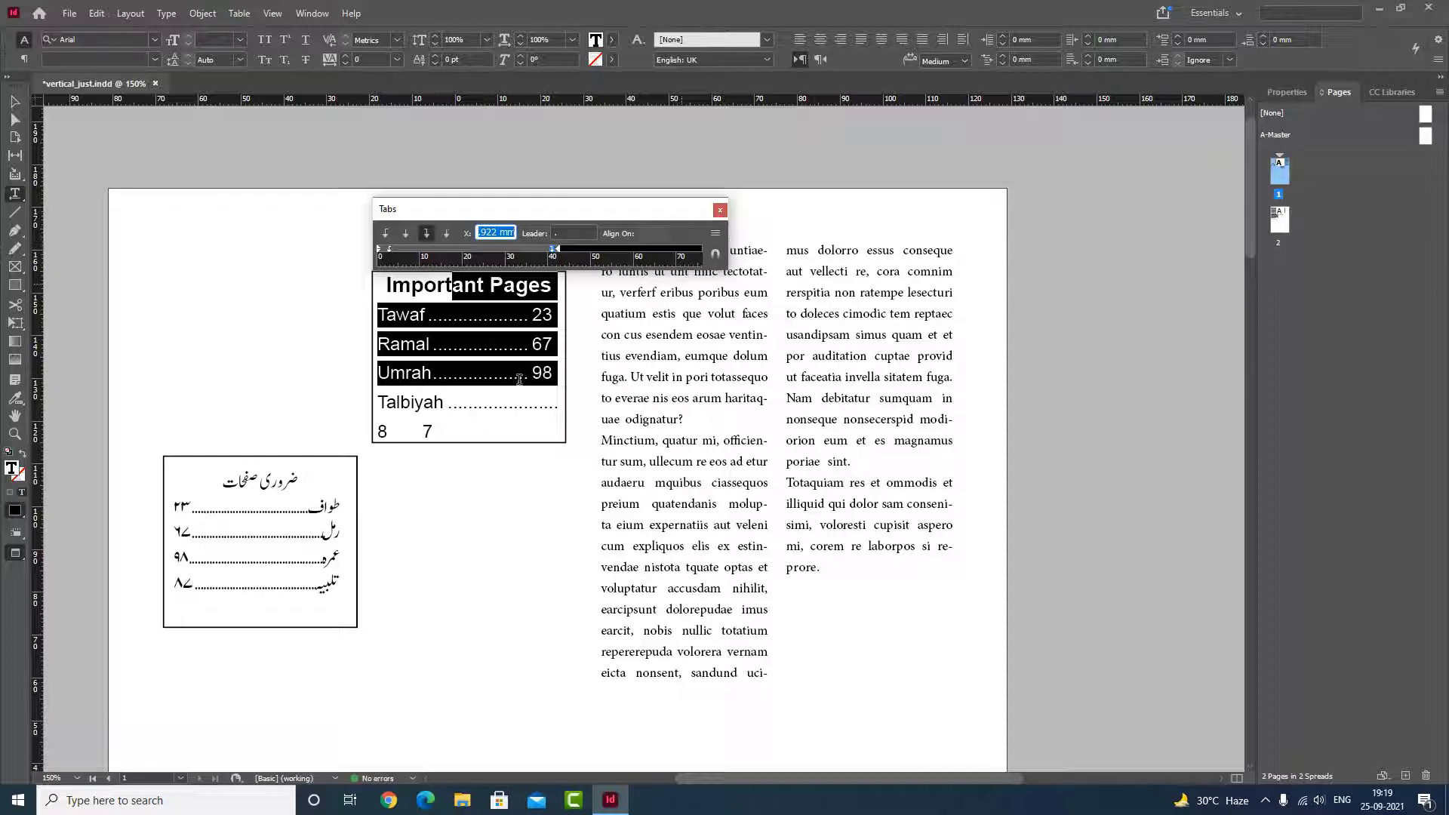
# - Select all text in the Important Pages frame, align the right tab stop for every entry including Talbiyah, and close the tab settings
pyautogui.click(528, 416)
pyautogui.hotkey('ctrl', 'a')
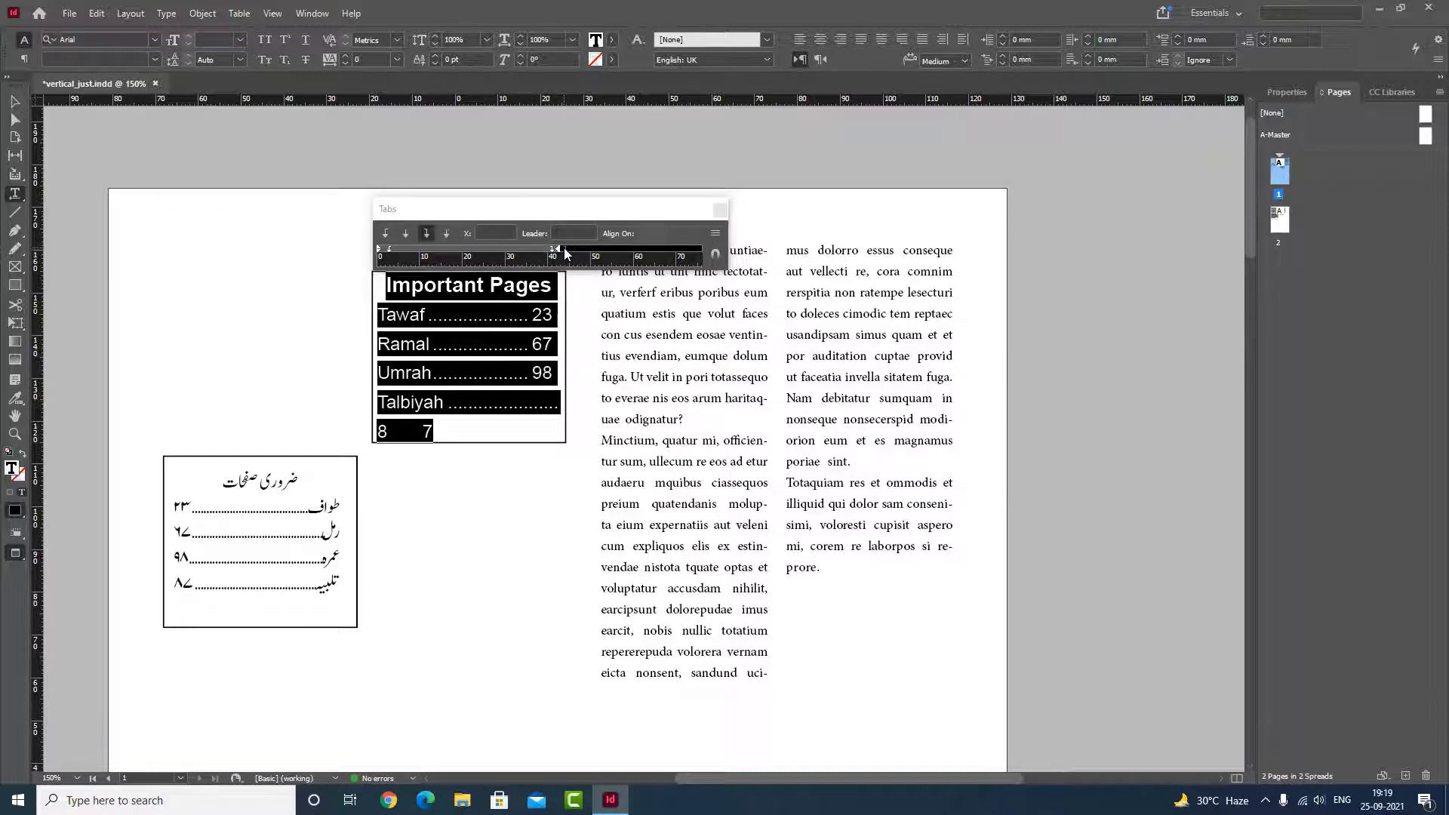
pyautogui.moveTo(564, 255); pyautogui.dragTo(556, 255)
pyautogui.click(719, 211)
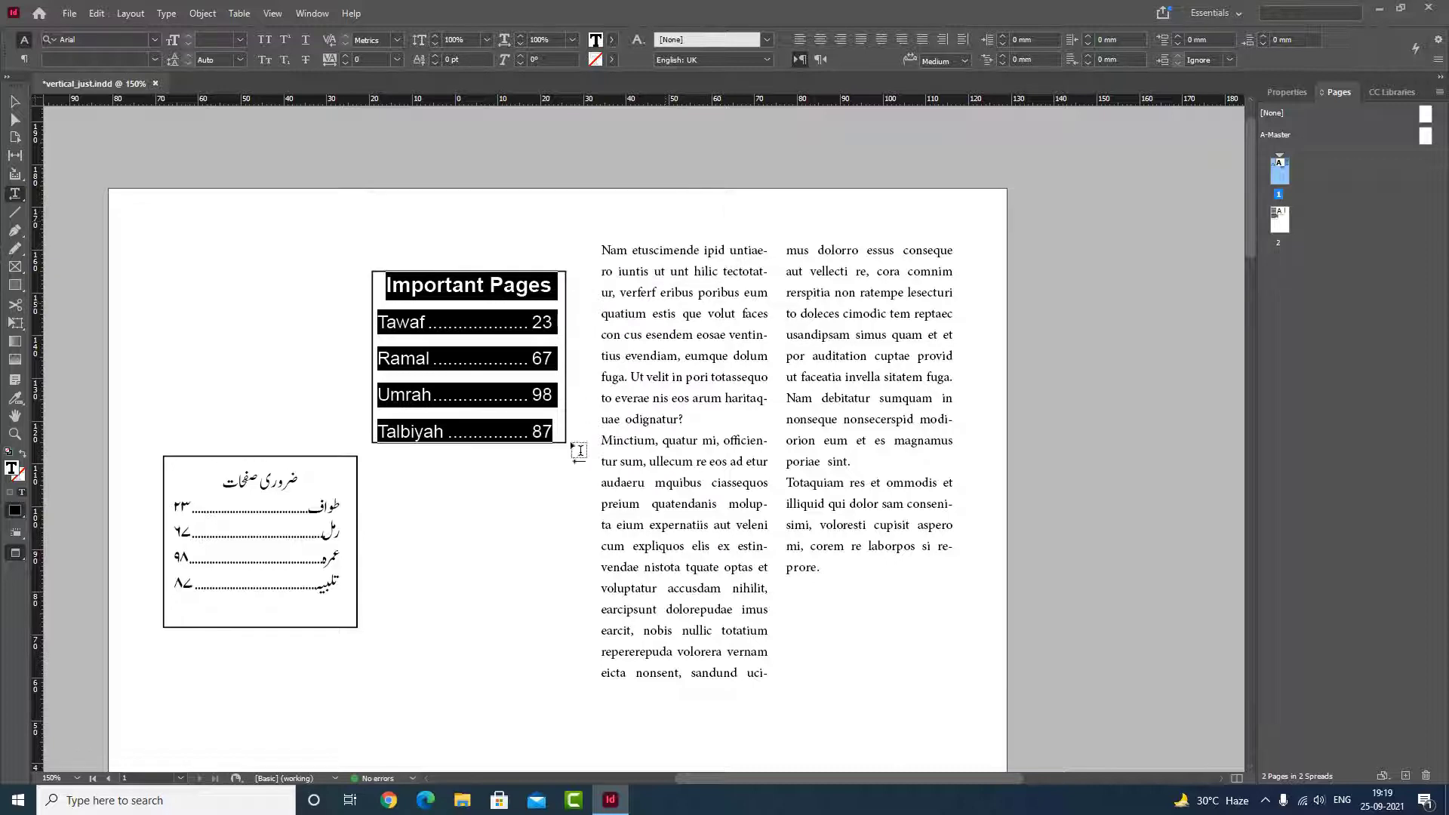
# - Shift the Important Pages frame slightly up and to the left, and align the Urdu frame's text to the vertical center
pyautogui.click(316, 420)
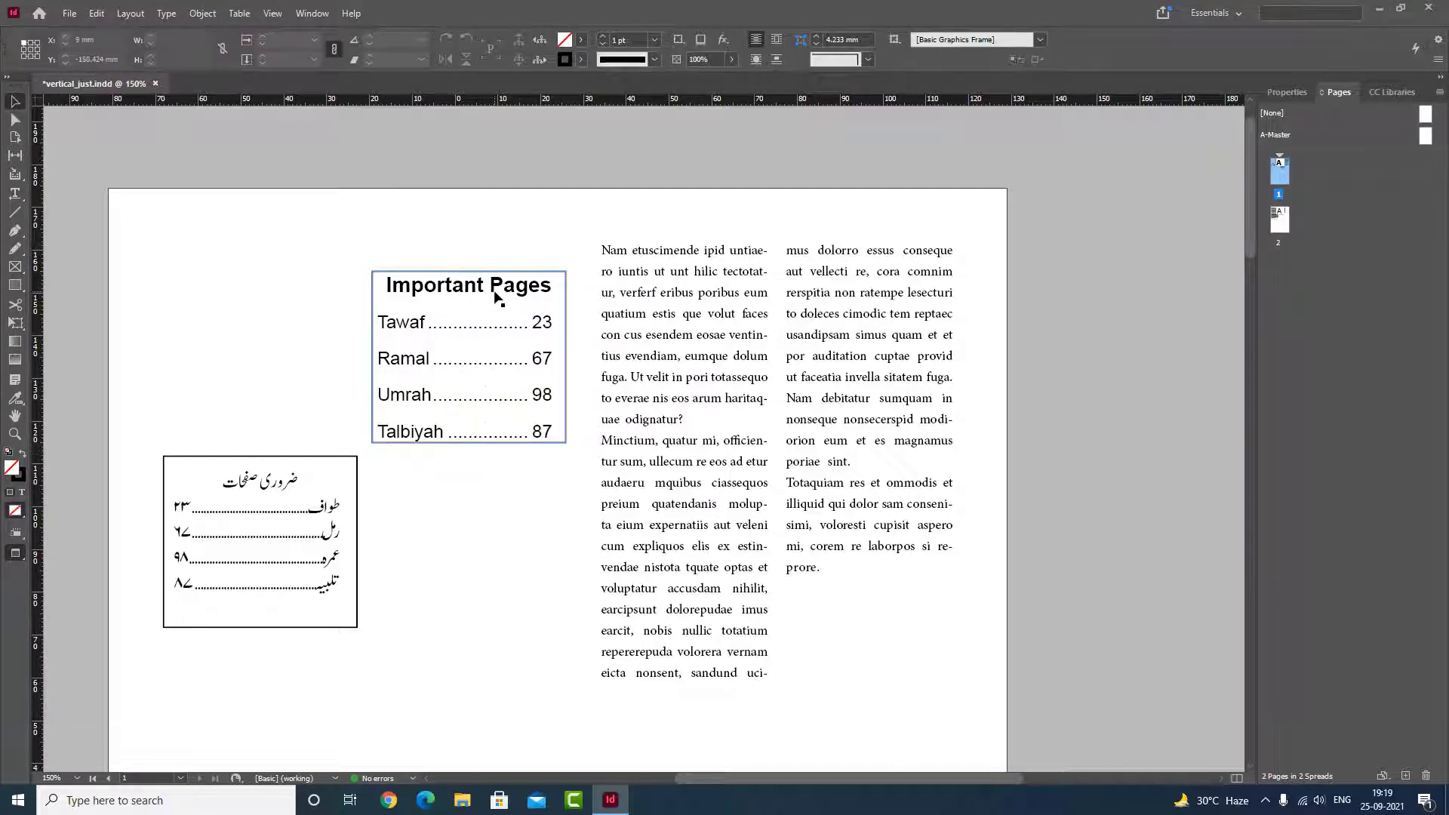
pyautogui.moveTo(486, 302); pyautogui.dragTo(450, 269)
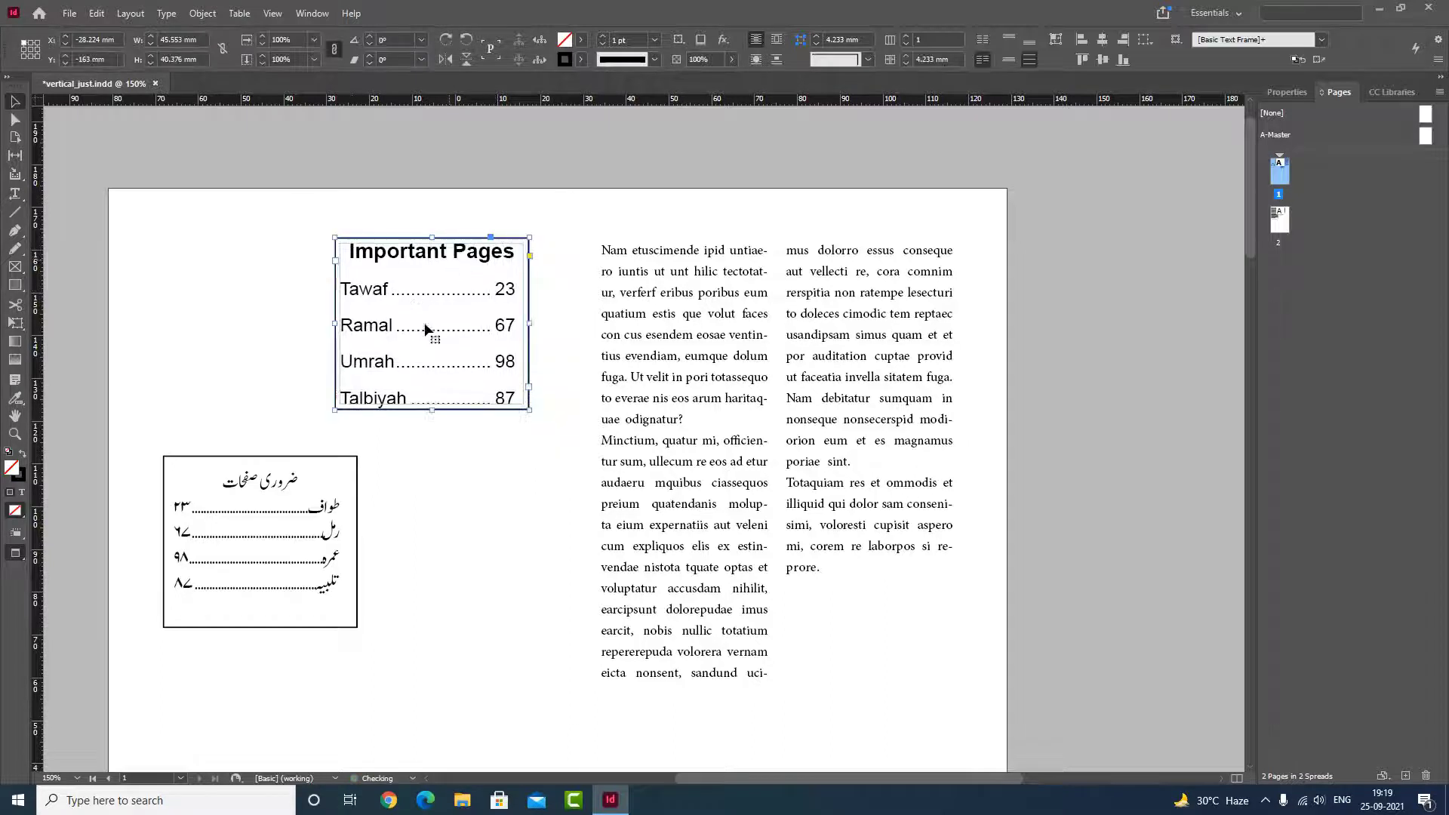
pyautogui.click(285, 489)
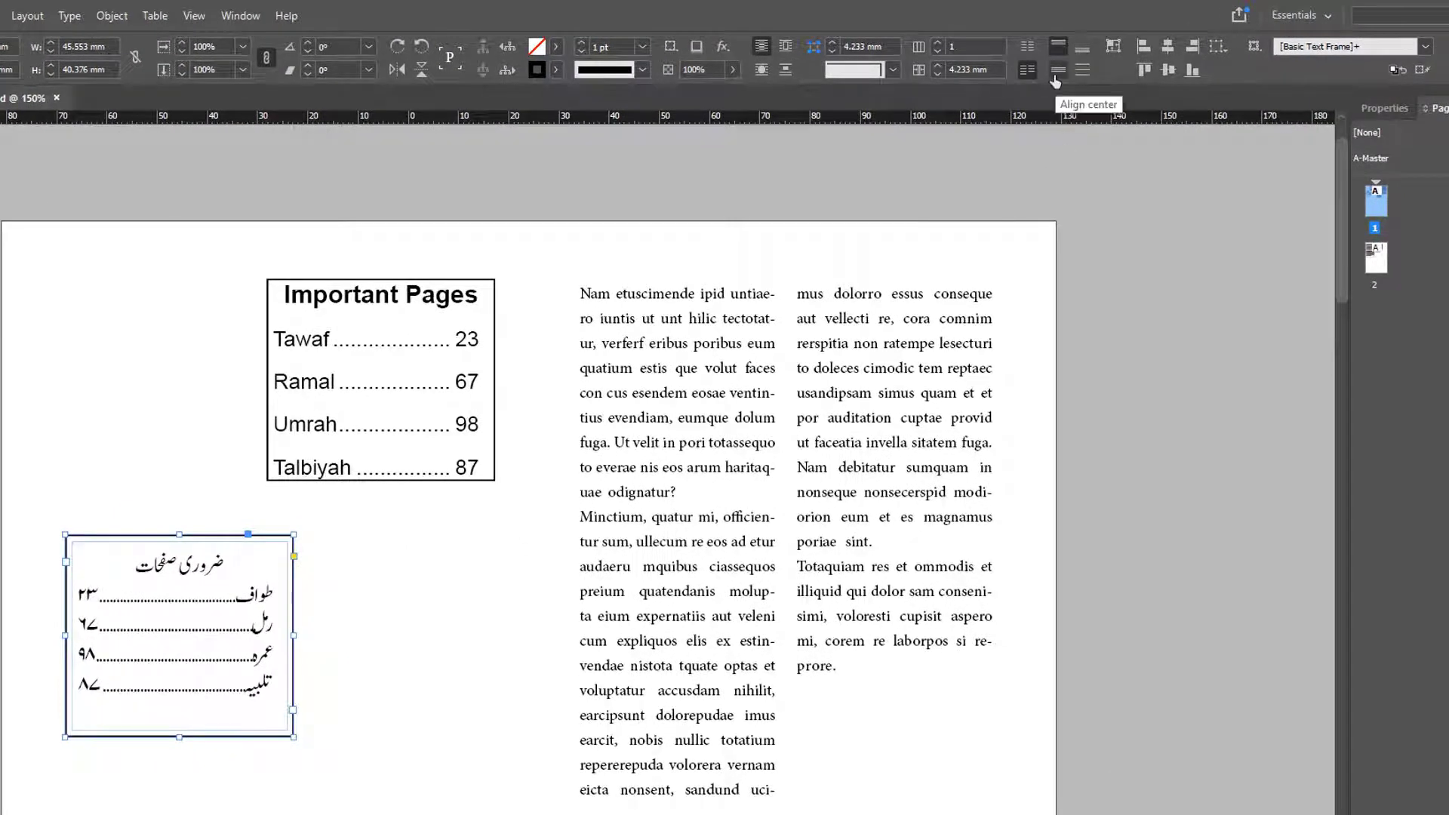
pyautogui.click(1055, 70)
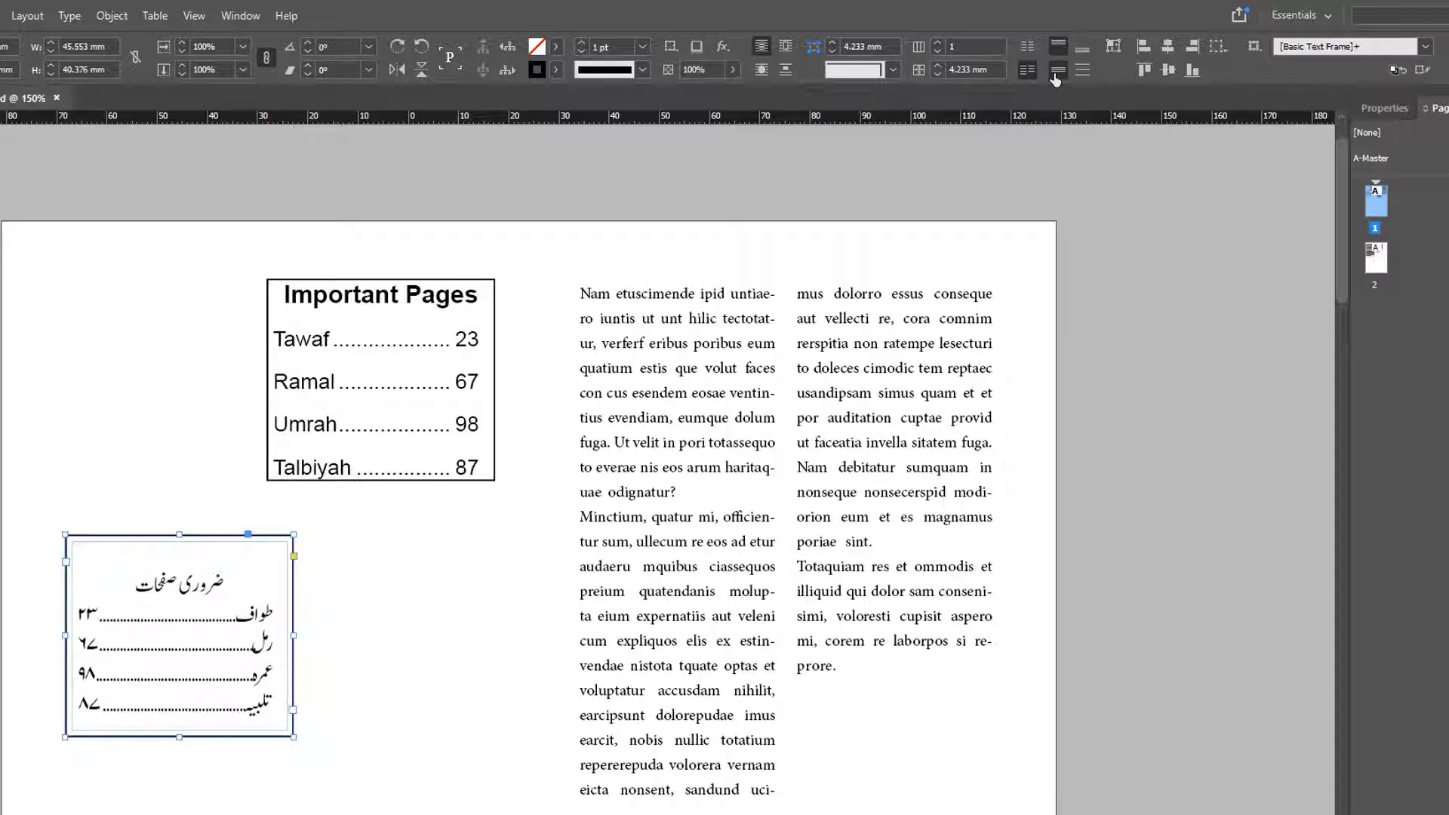
pyautogui.click(415, 675)
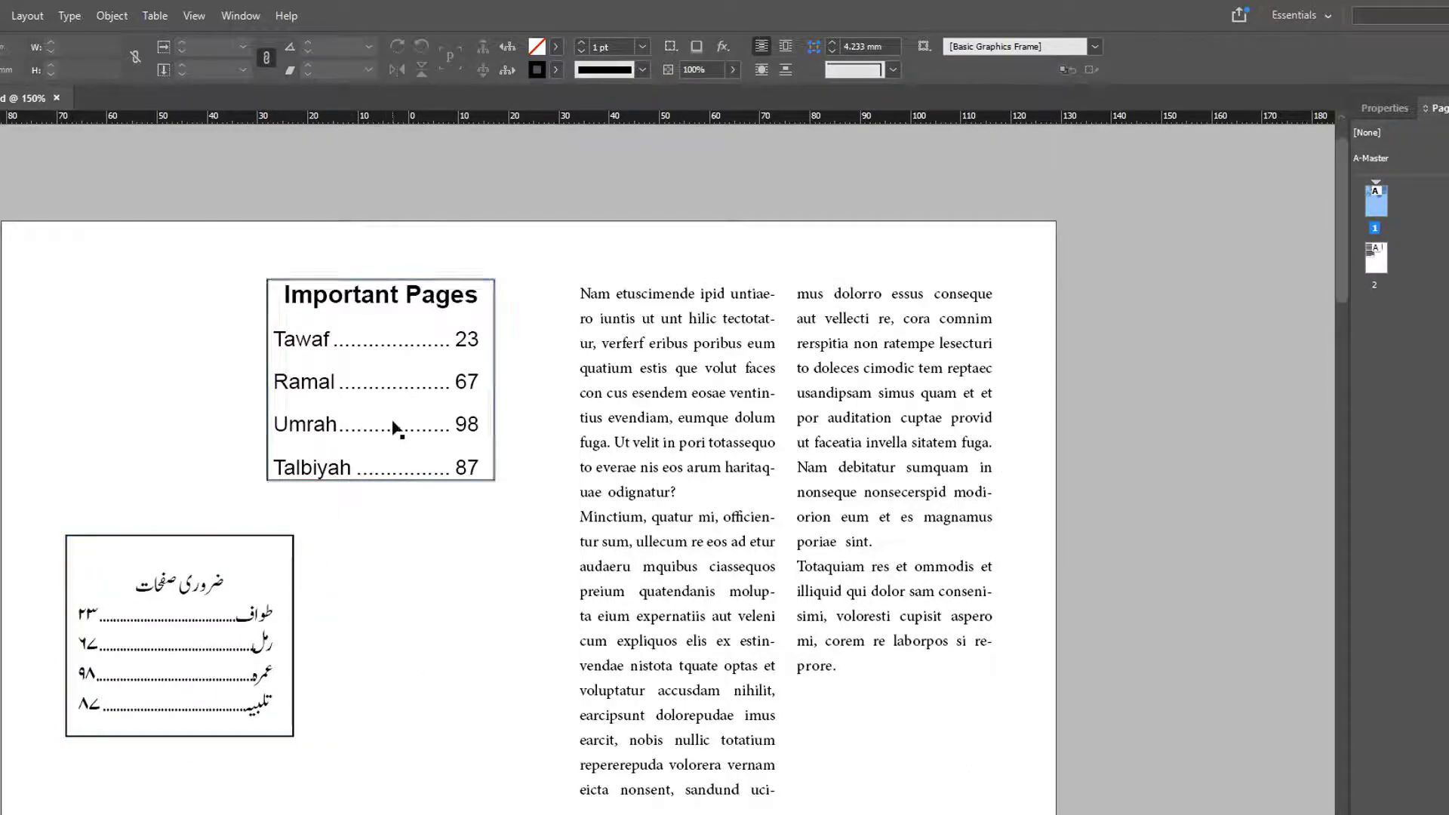
# - Center the Important Pages text vertically and move its frame directly beside the Urdu frame, level with it
pyautogui.click(394, 431)
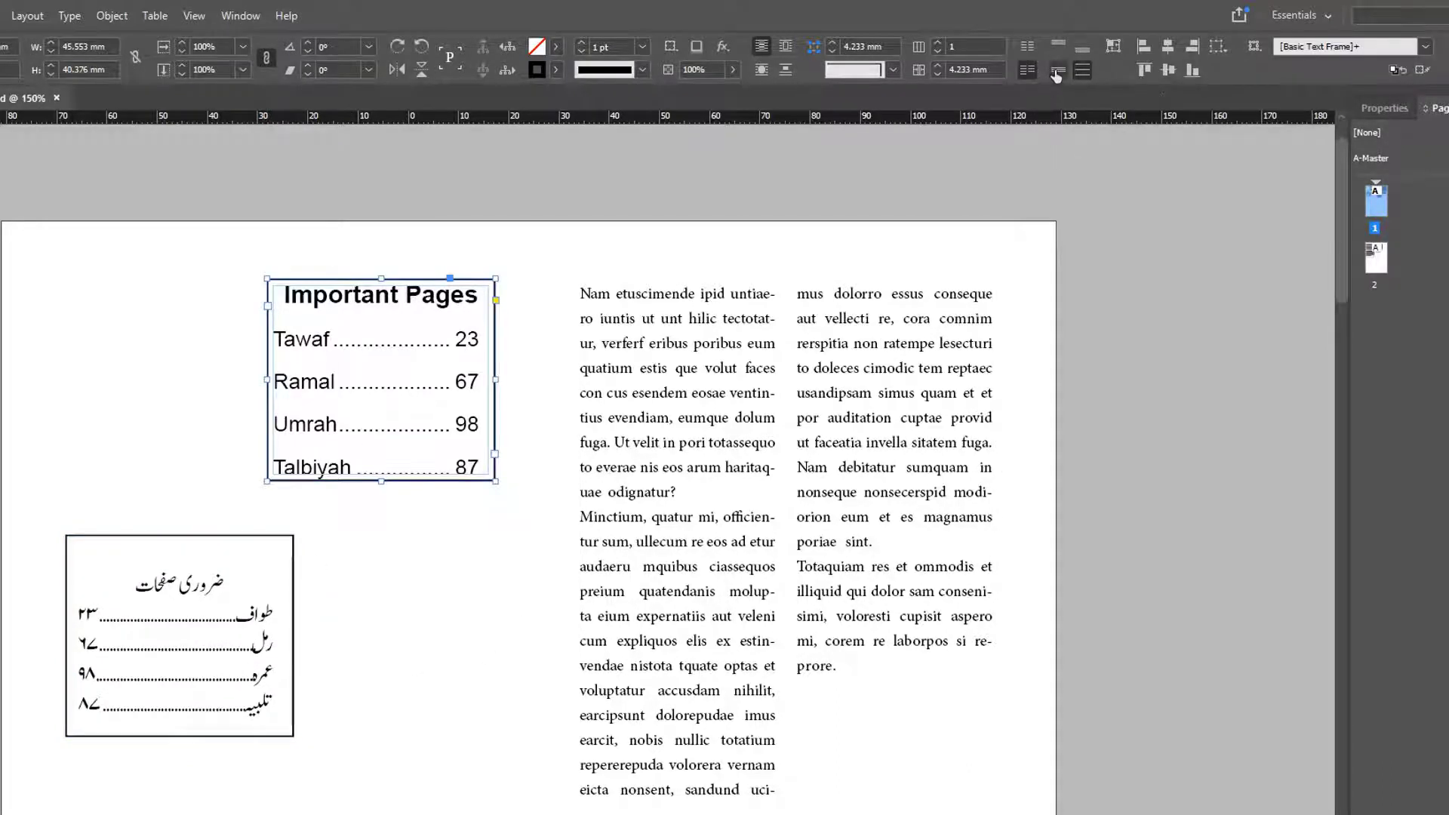
pyautogui.click(1056, 70)
pyautogui.click(436, 554)
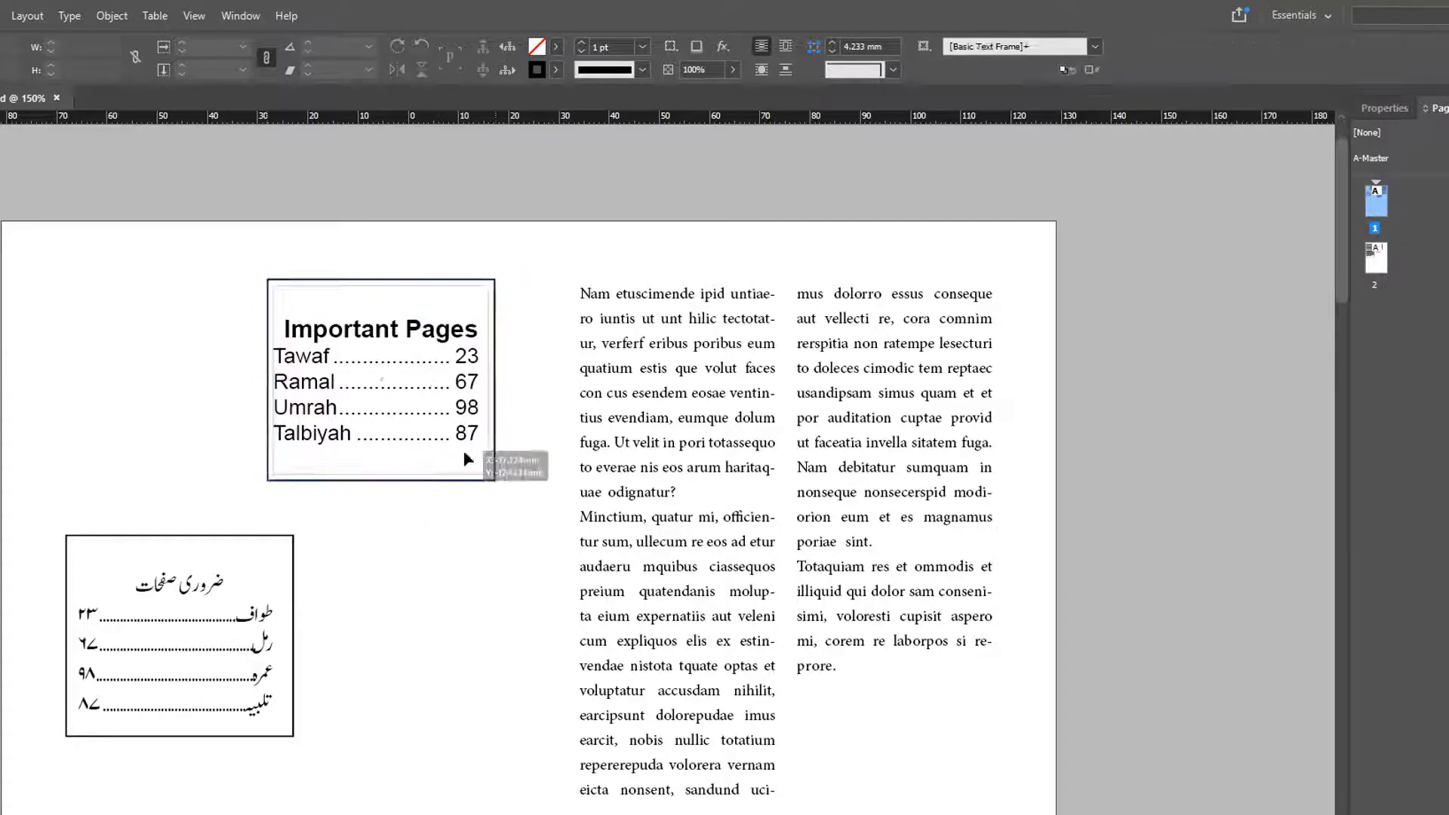
pyautogui.moveTo(466, 458); pyautogui.dragTo(462, 639)
pyautogui.click(352, 450)
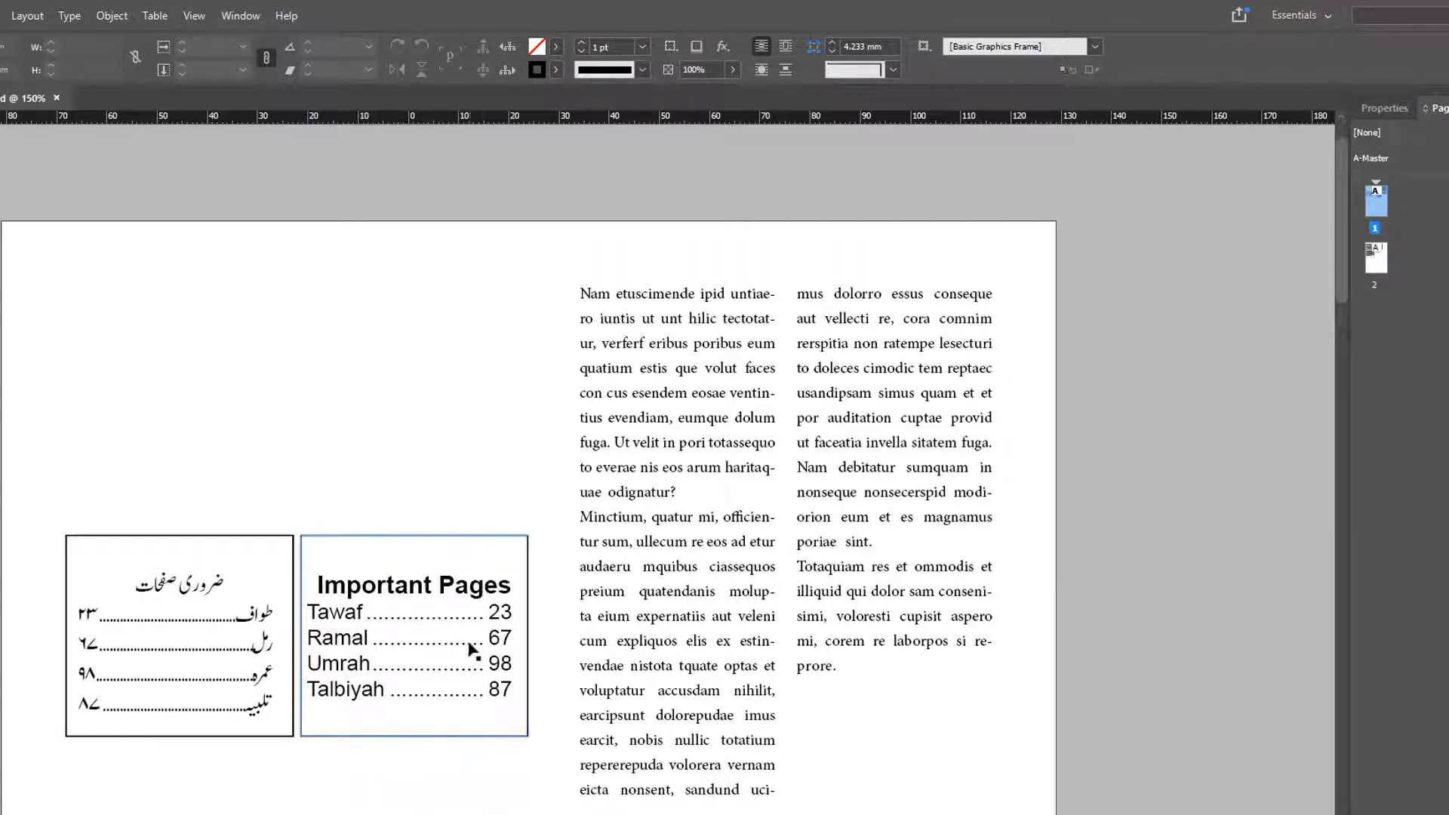
pyautogui.click(219, 556)
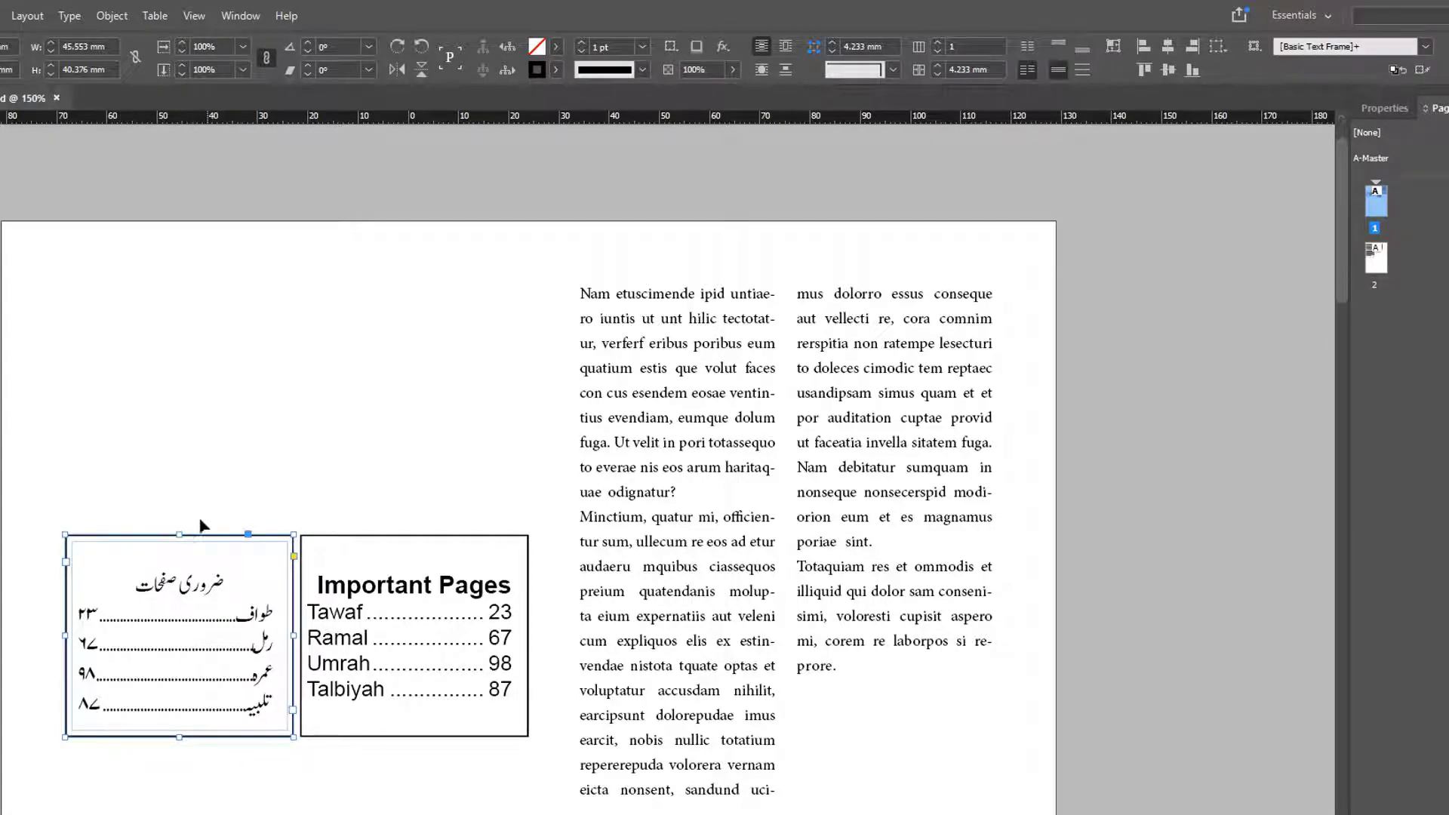
pyautogui.click(242, 457)
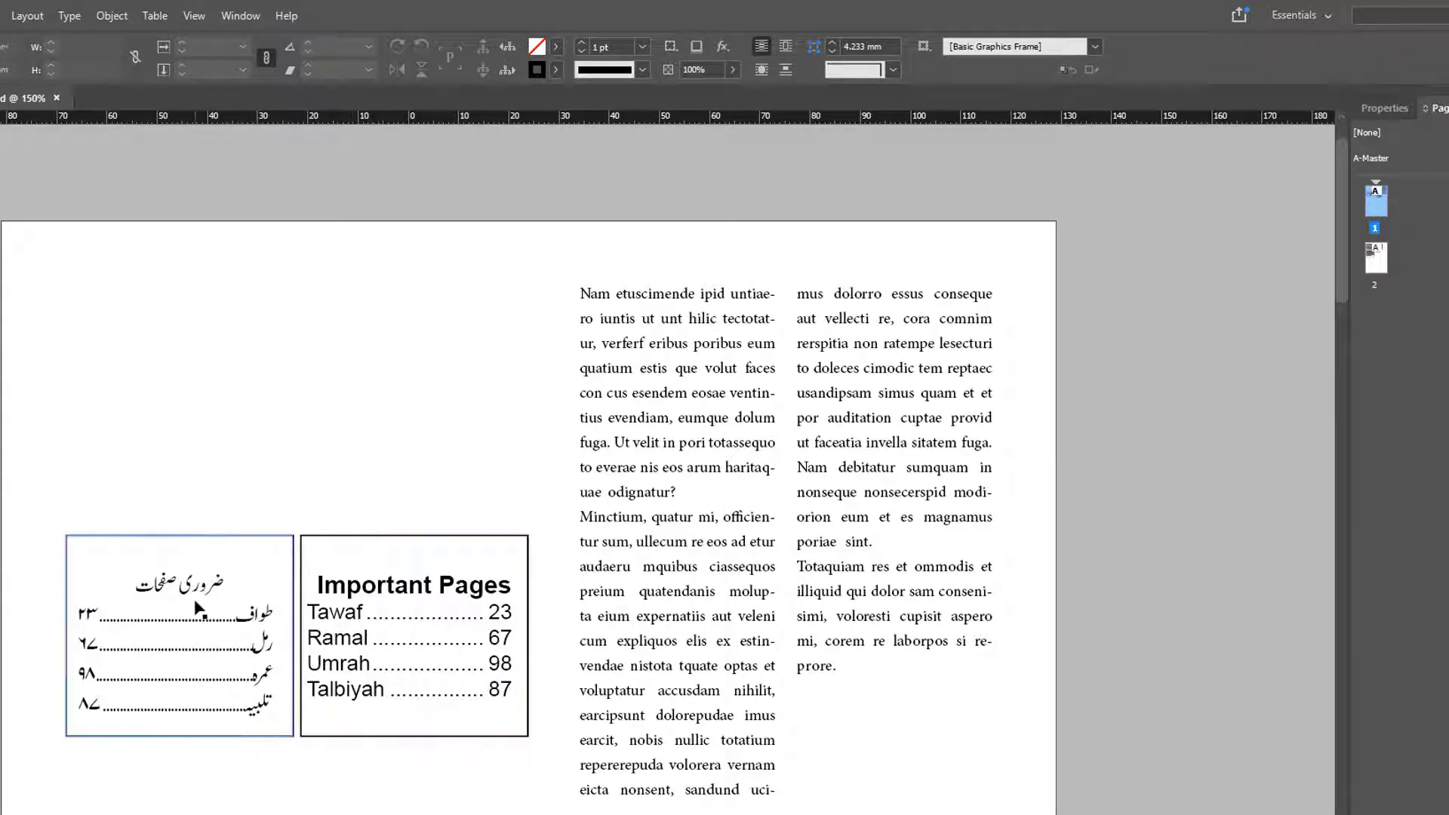
pyautogui.click(215, 591)
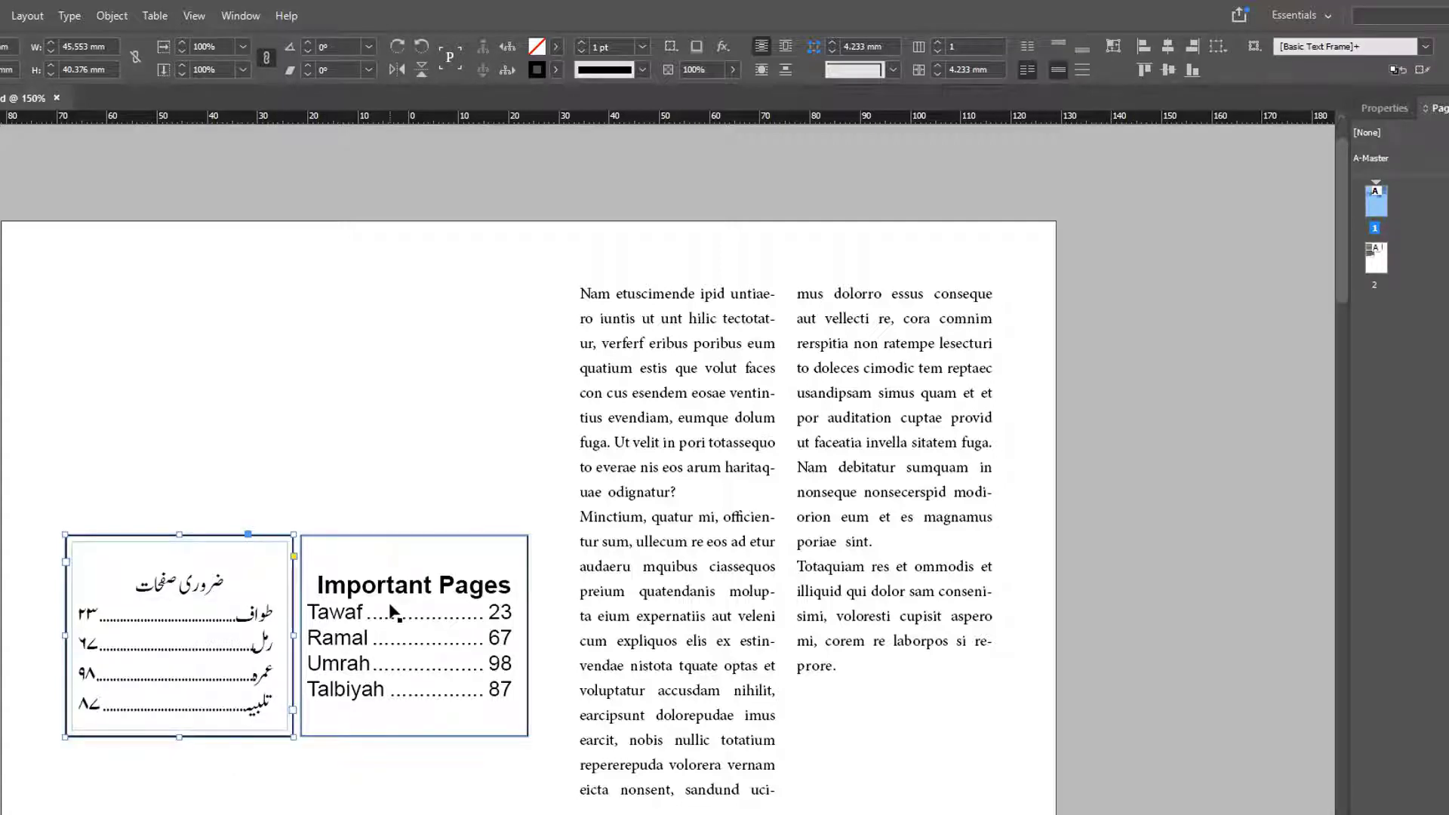
pyautogui.click(367, 410)
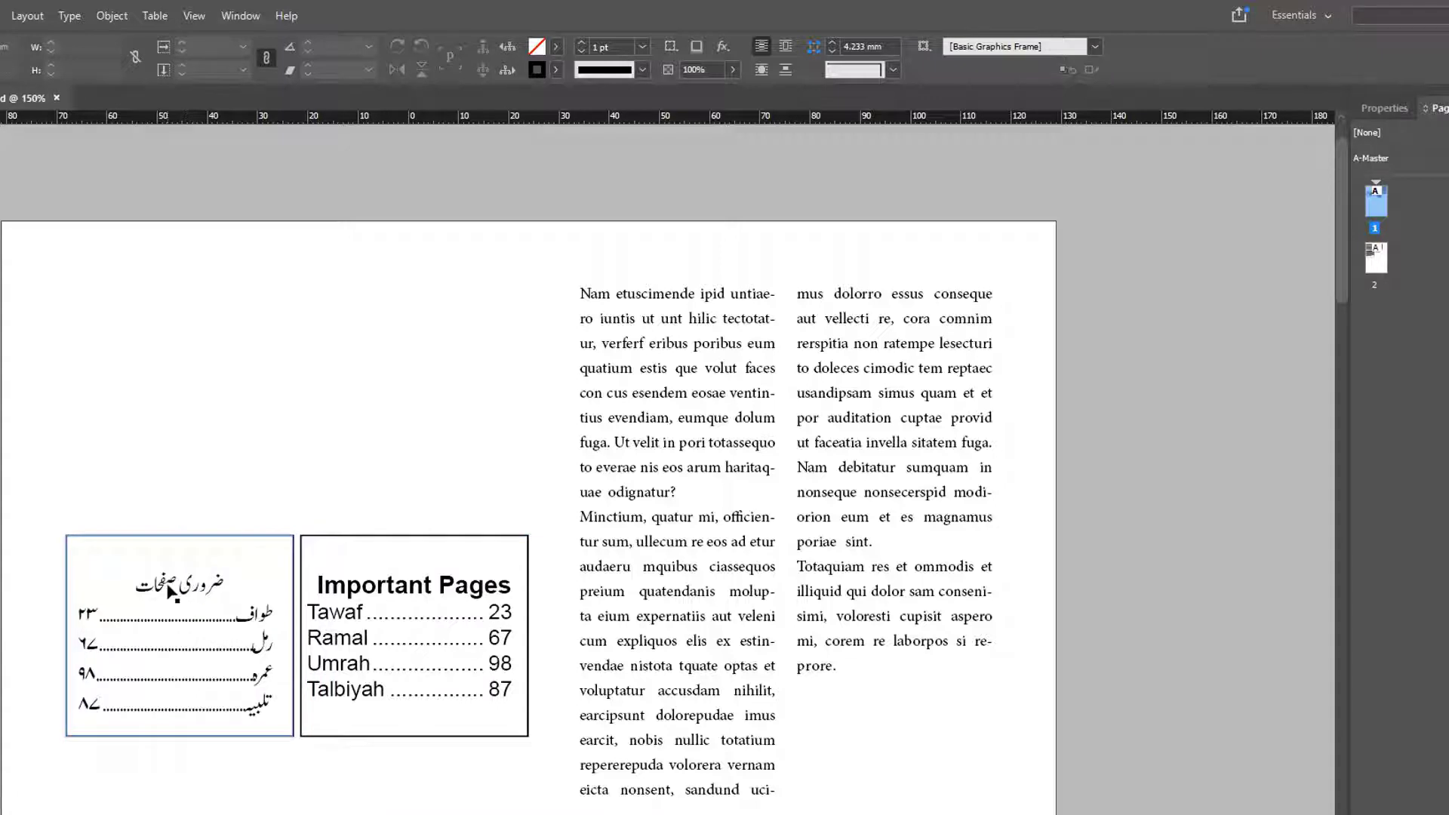
pyautogui.click(173, 593)
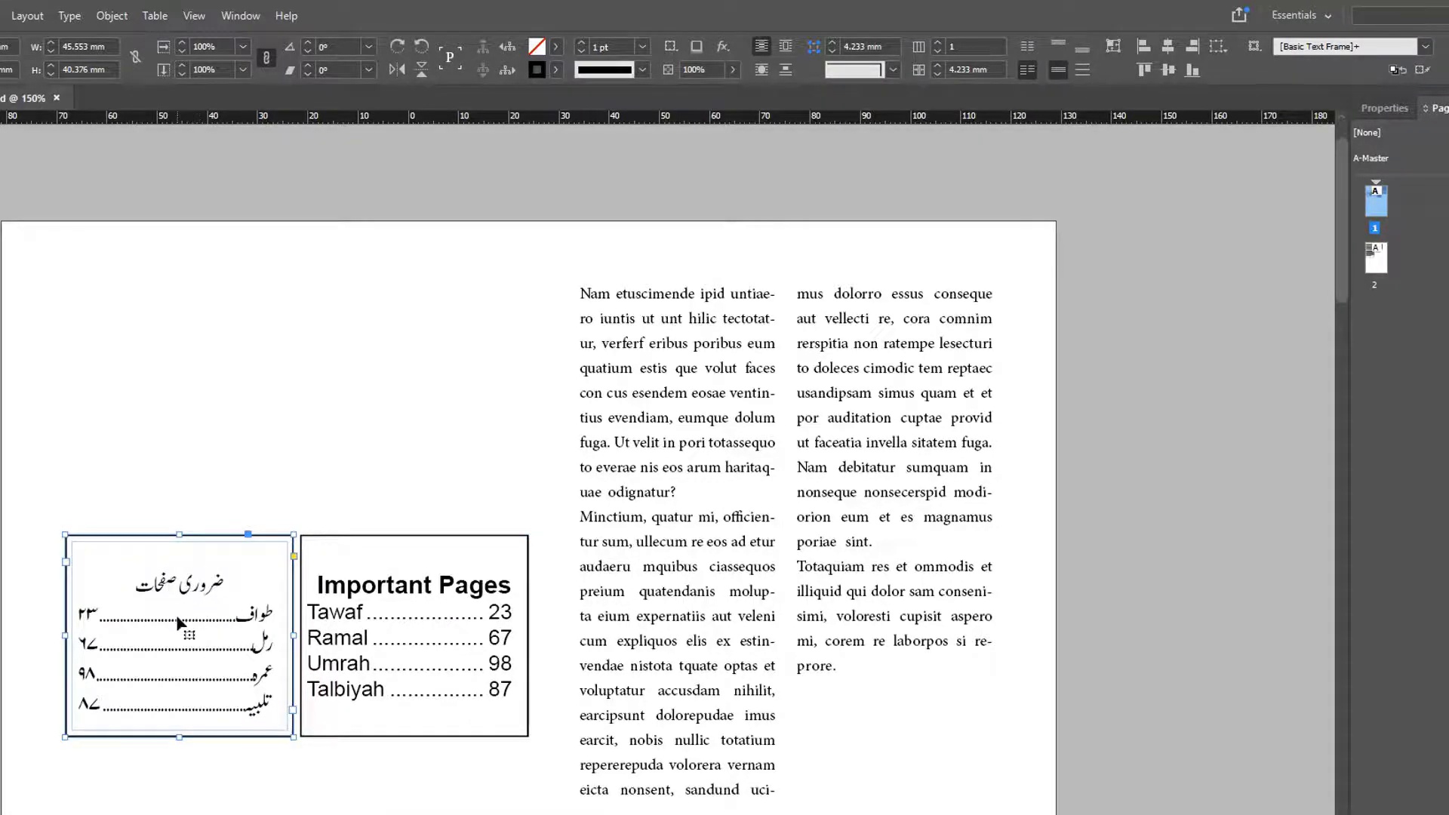
pyautogui.click(214, 462)
# - Switch to the view that displays frame edges and open Text Frame Options for the Important Pages frame
pyautogui.press('w')
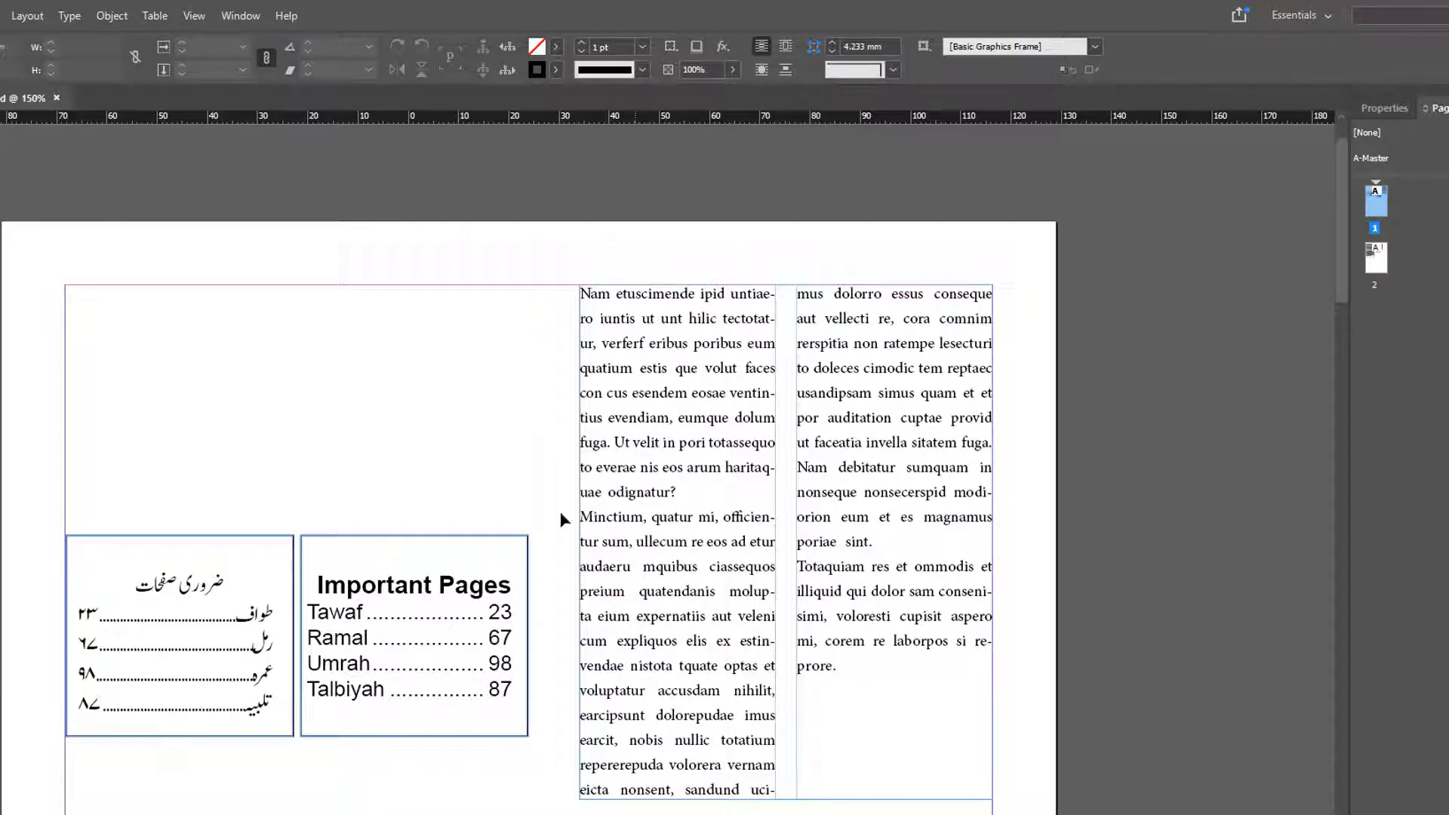
pyautogui.click(473, 576)
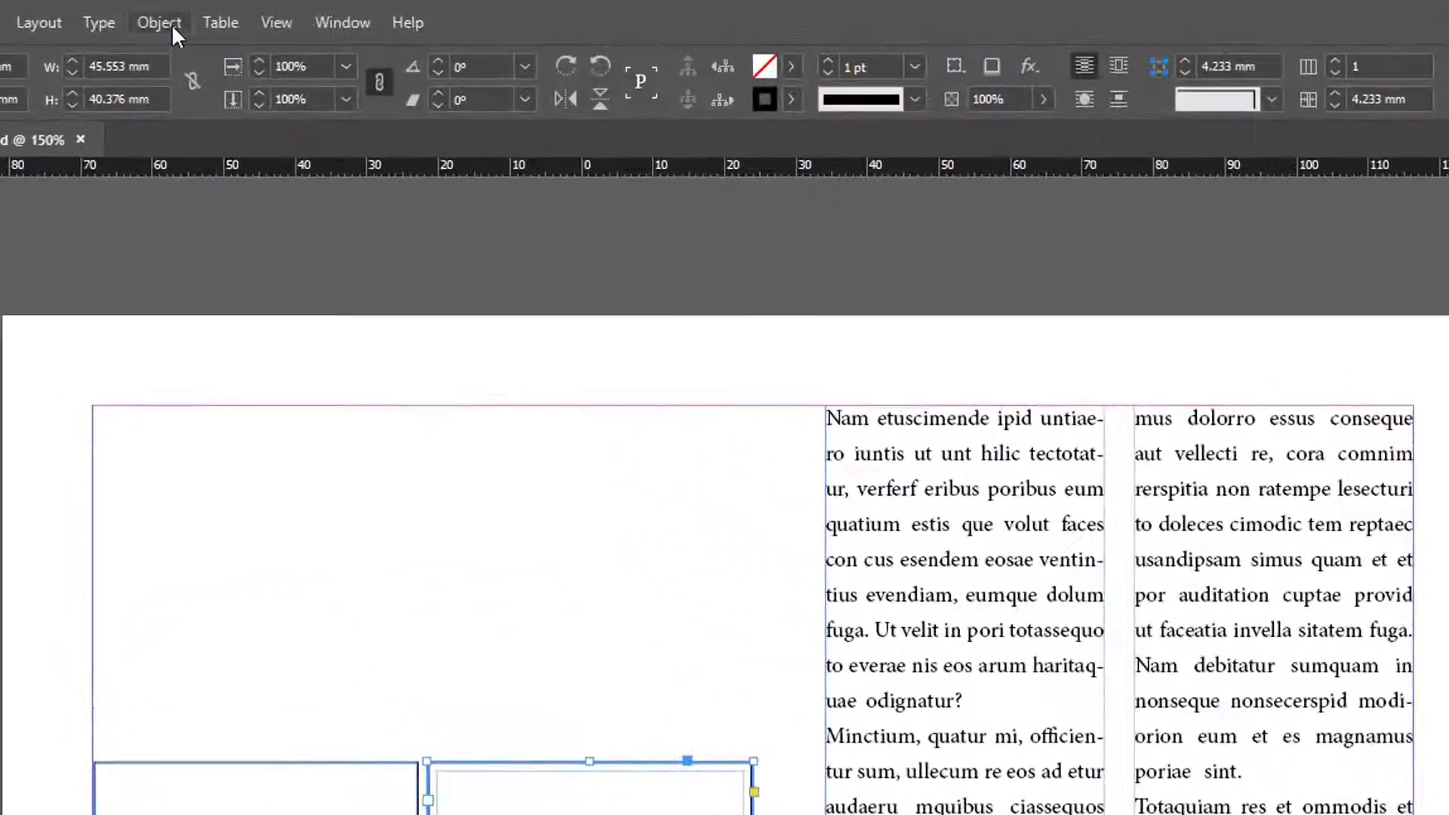
pyautogui.click(118, 17)
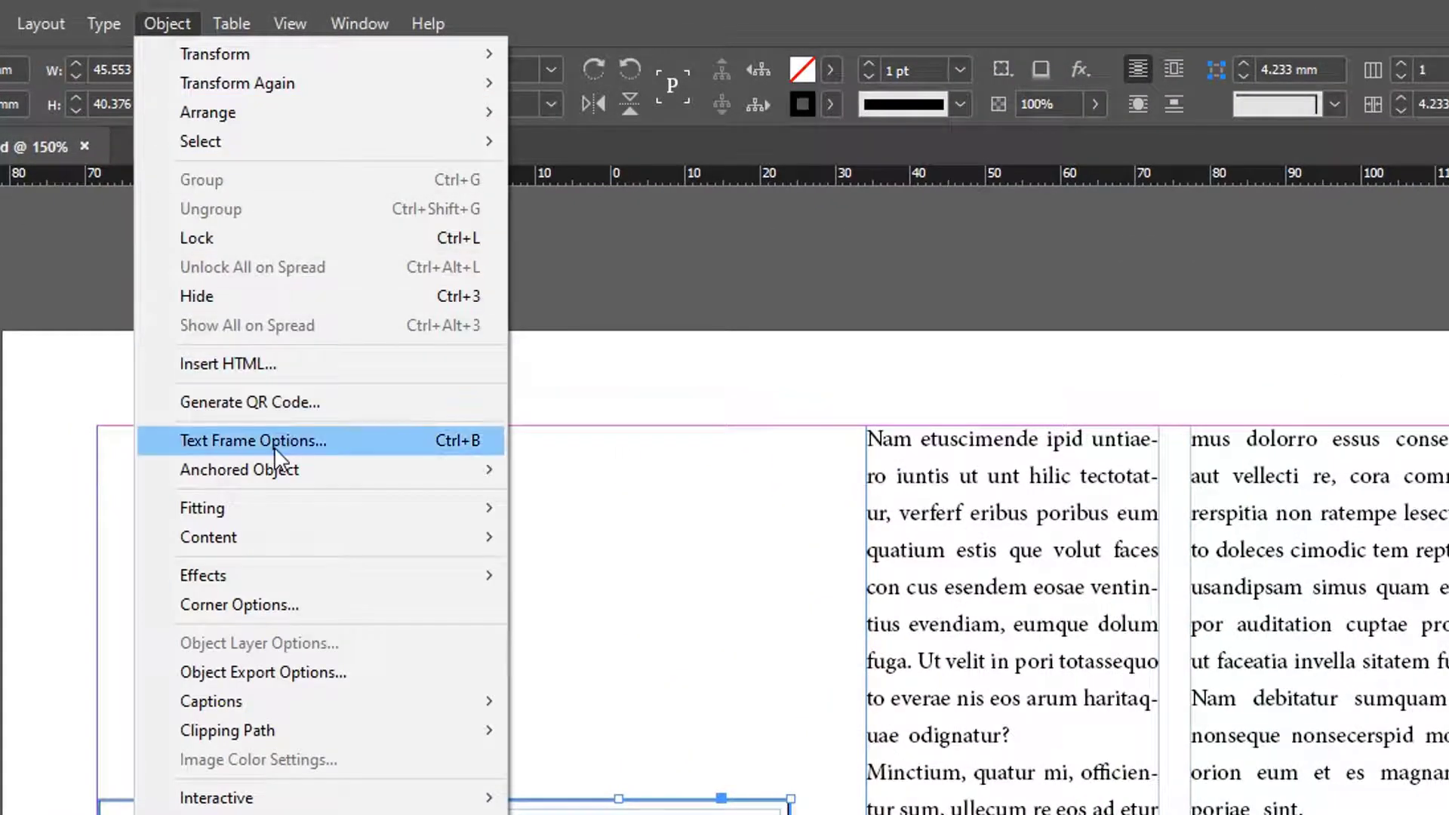
pyautogui.click(459, 442)
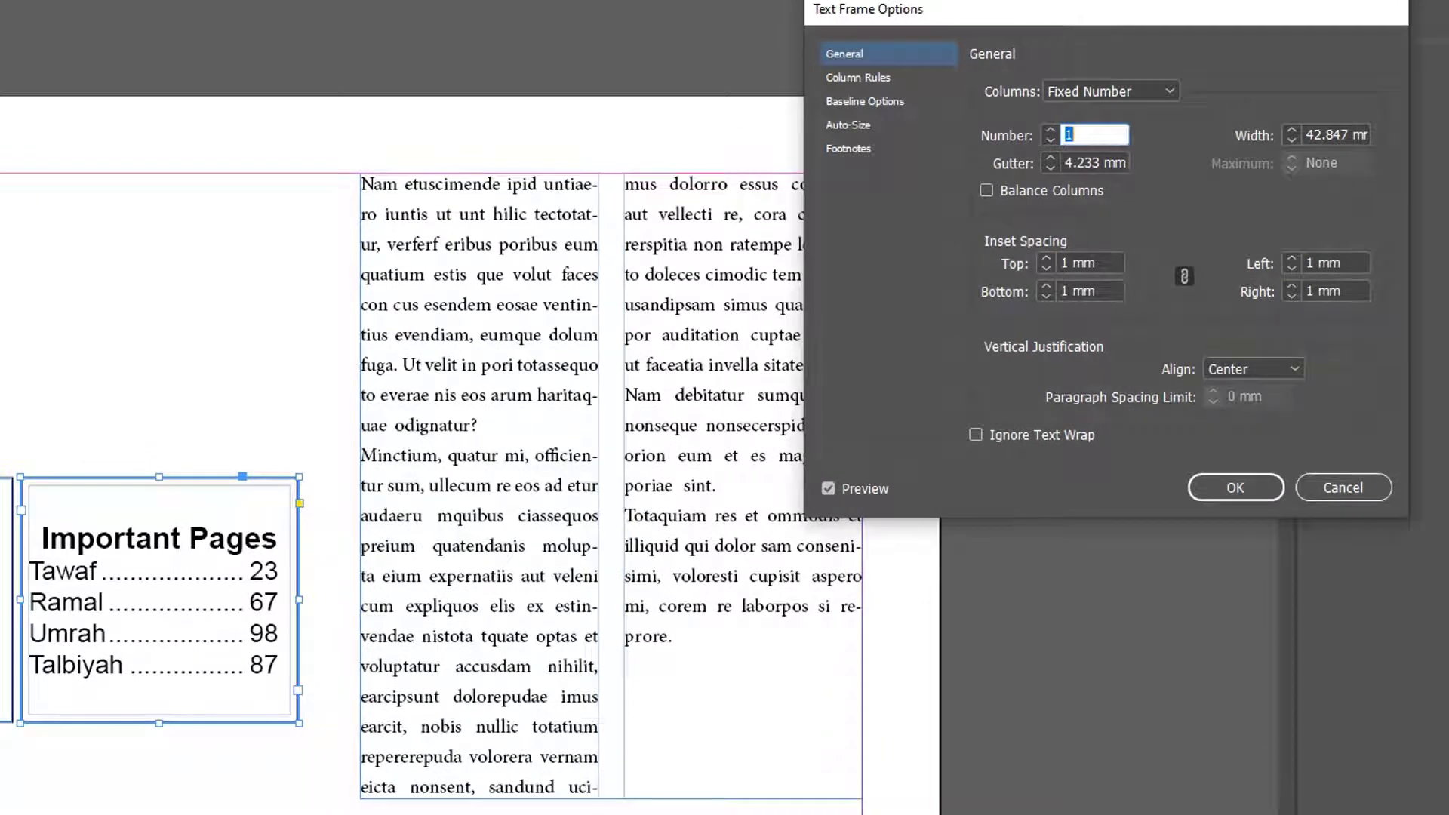
# - Try the Top, Center, Bottom and Justify vertical justification options on the Important Pages frame with the preview on
pyautogui.click(1263, 368)
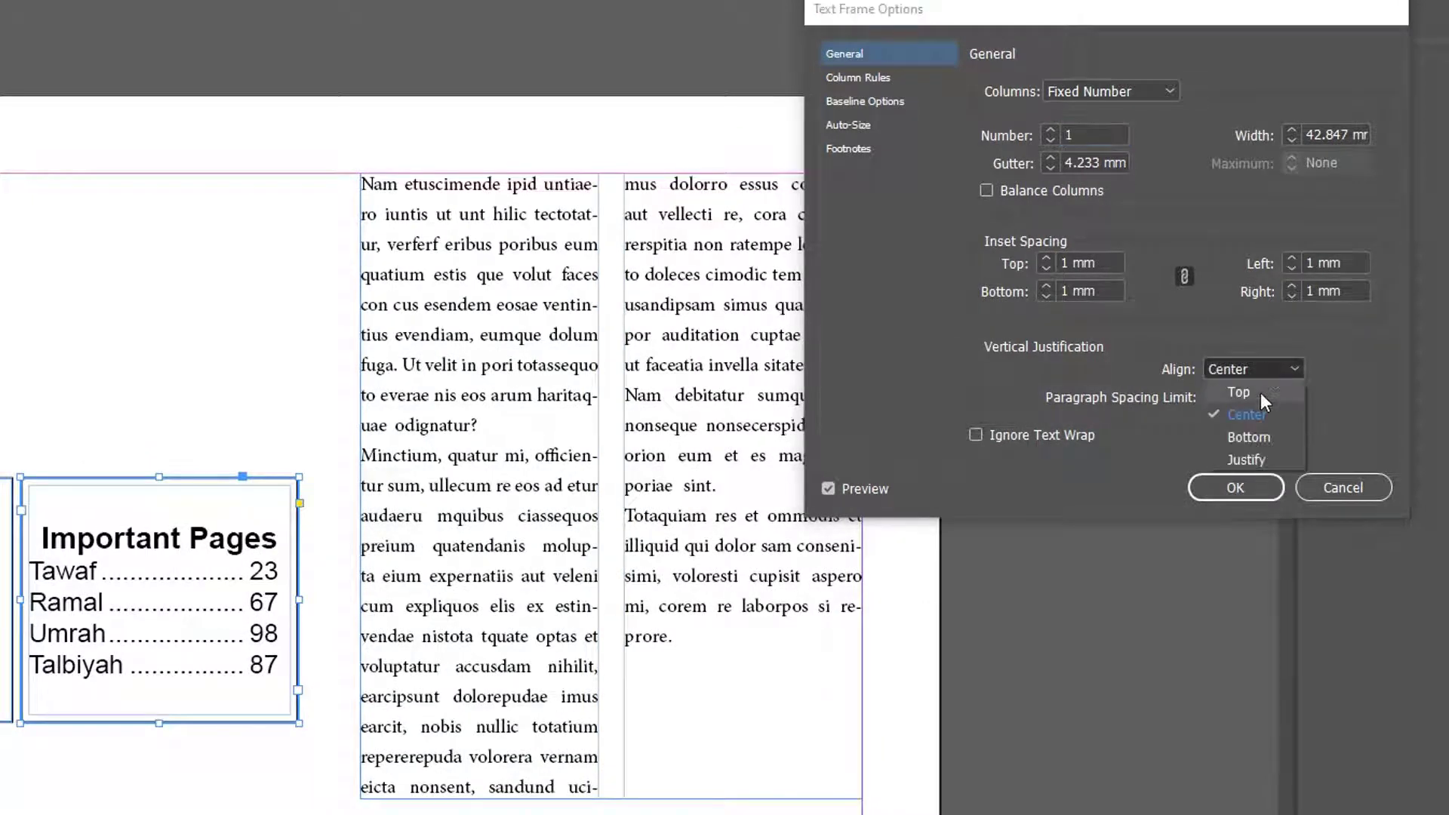
pyautogui.click(1260, 392)
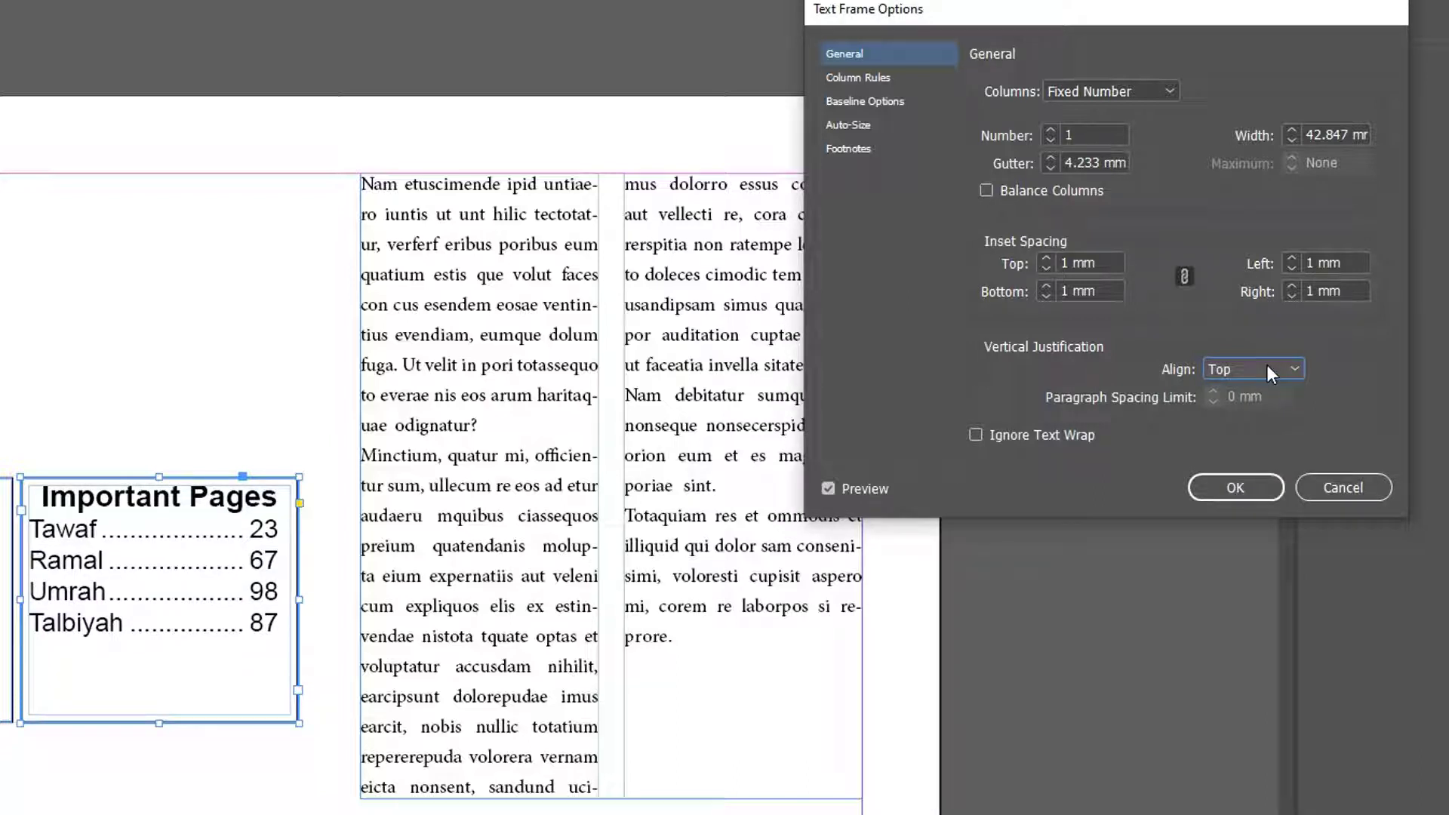
pyautogui.click(1266, 364)
pyautogui.click(1255, 410)
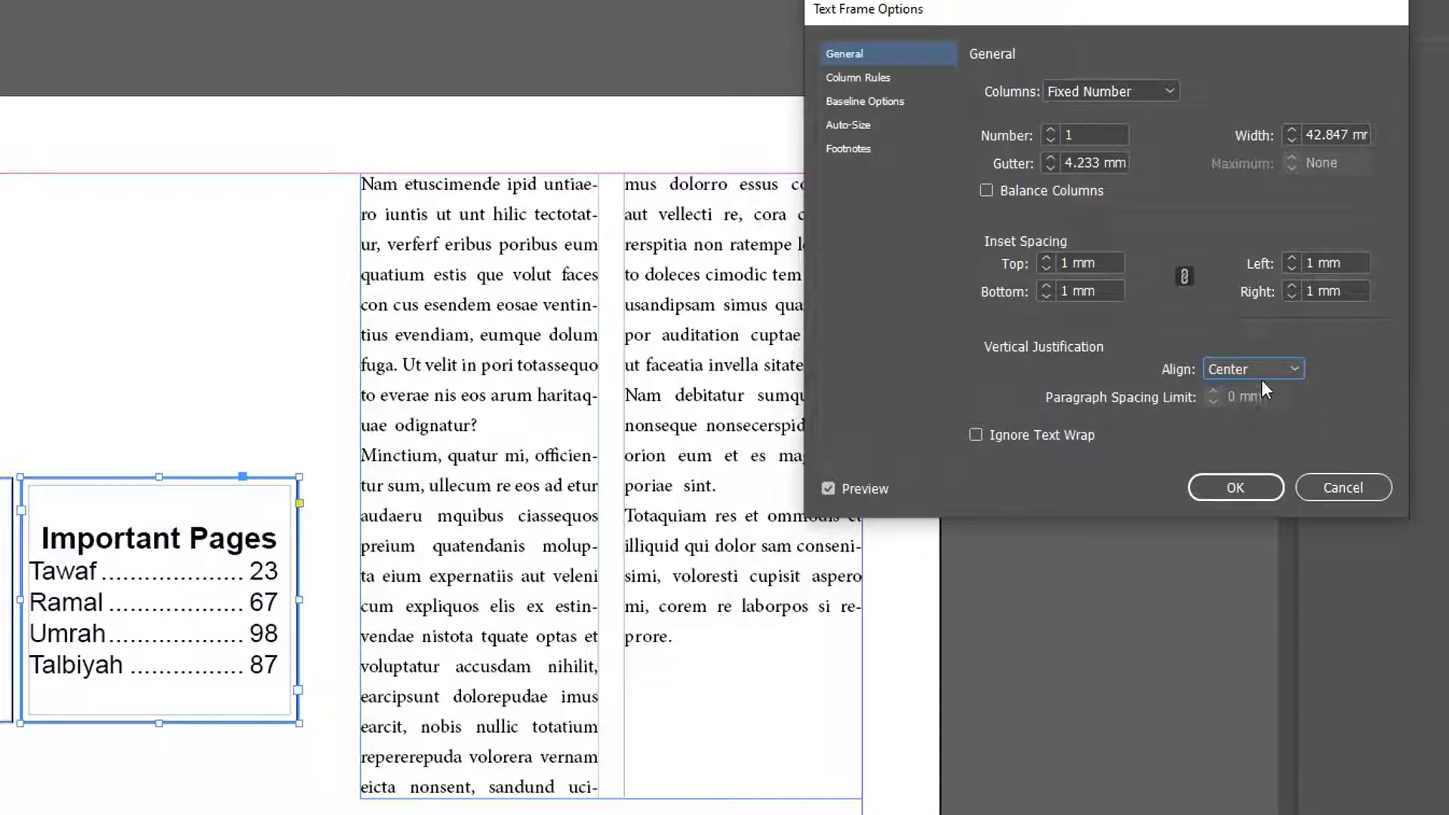
pyautogui.click(1261, 378)
pyautogui.click(1260, 430)
pyautogui.click(1266, 371)
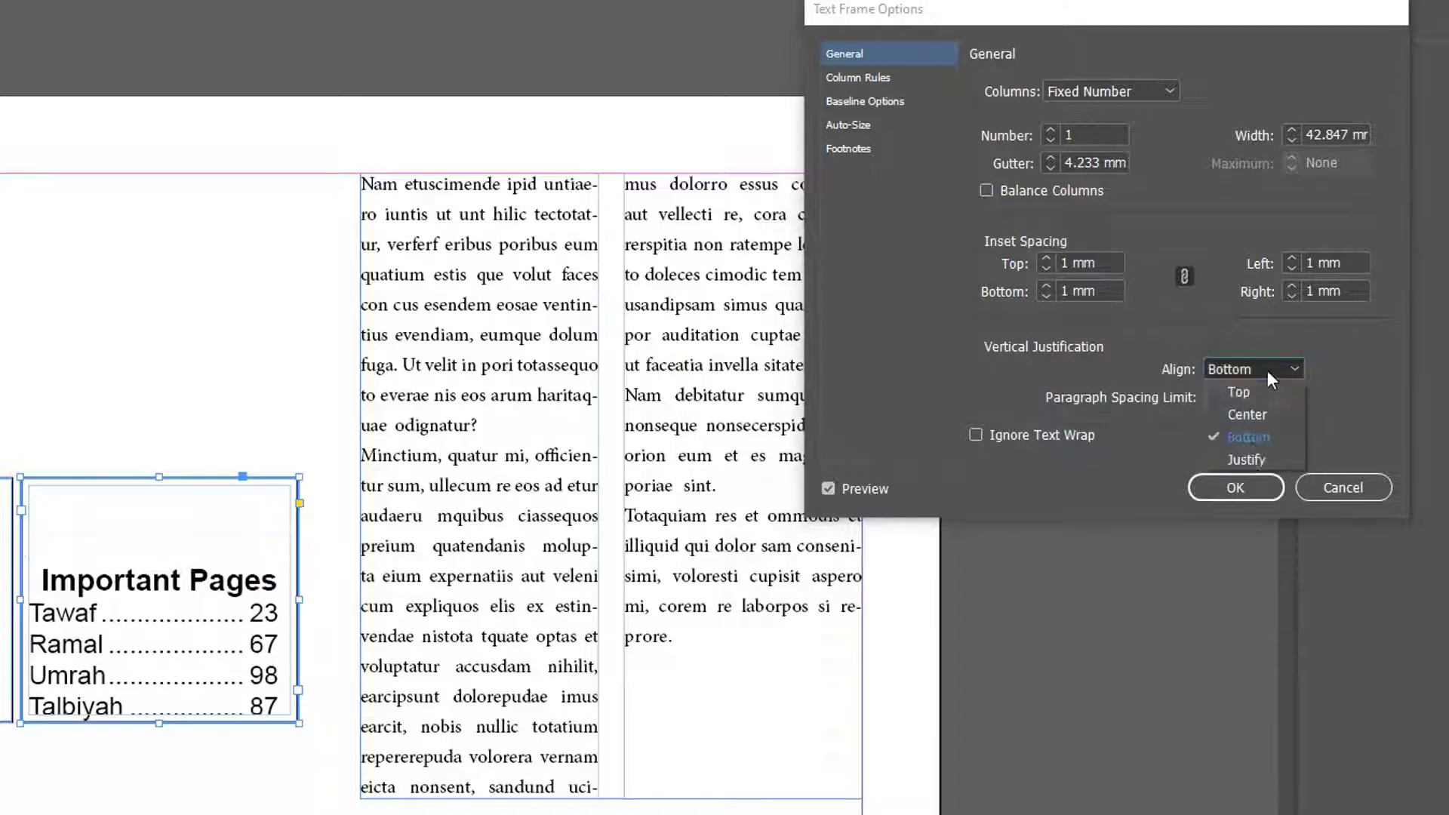
pyautogui.click(1255, 460)
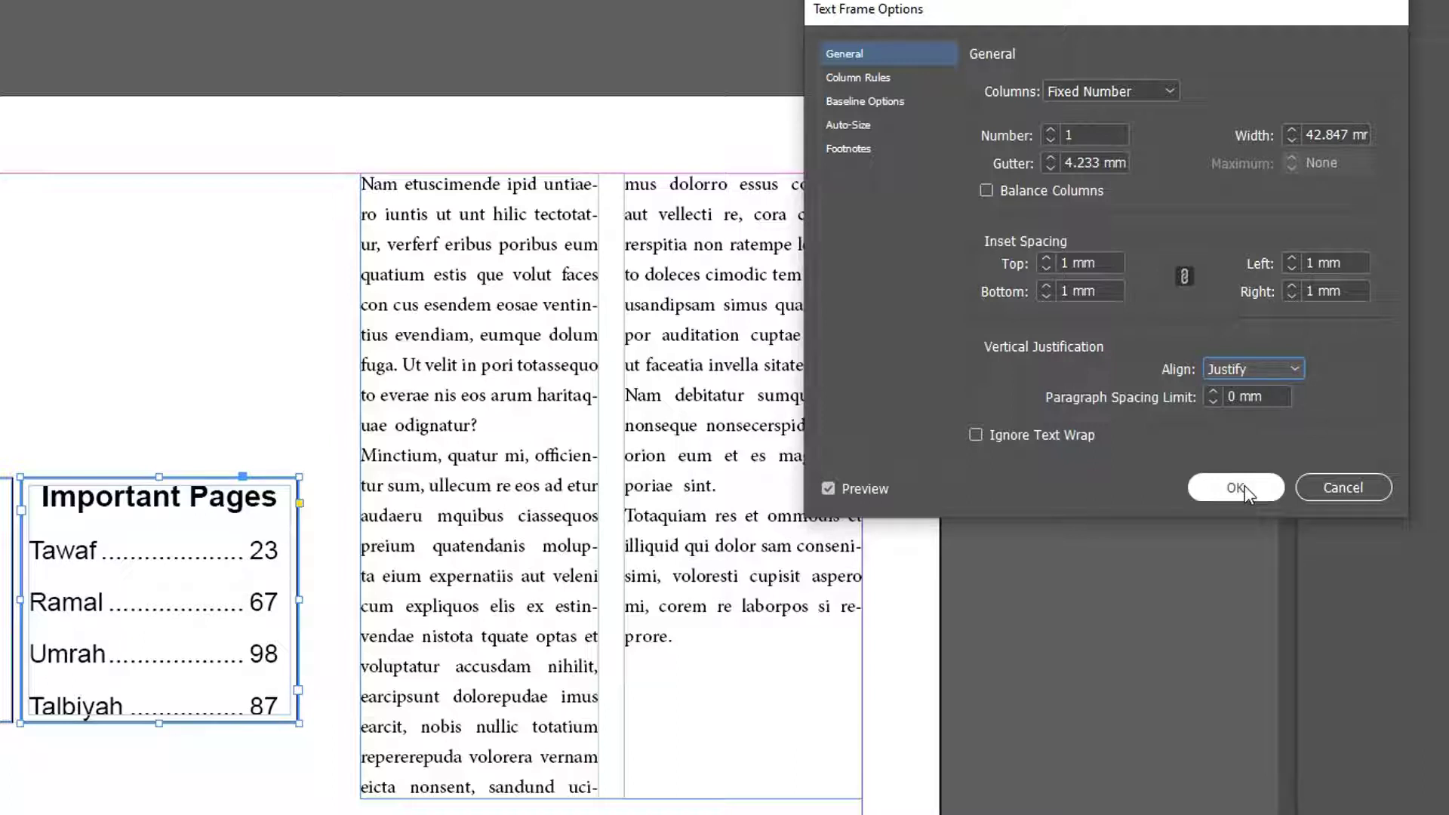
# - Set the vertical justification of the Important Pages frame to Center and apply it
pyautogui.click(1281, 369)
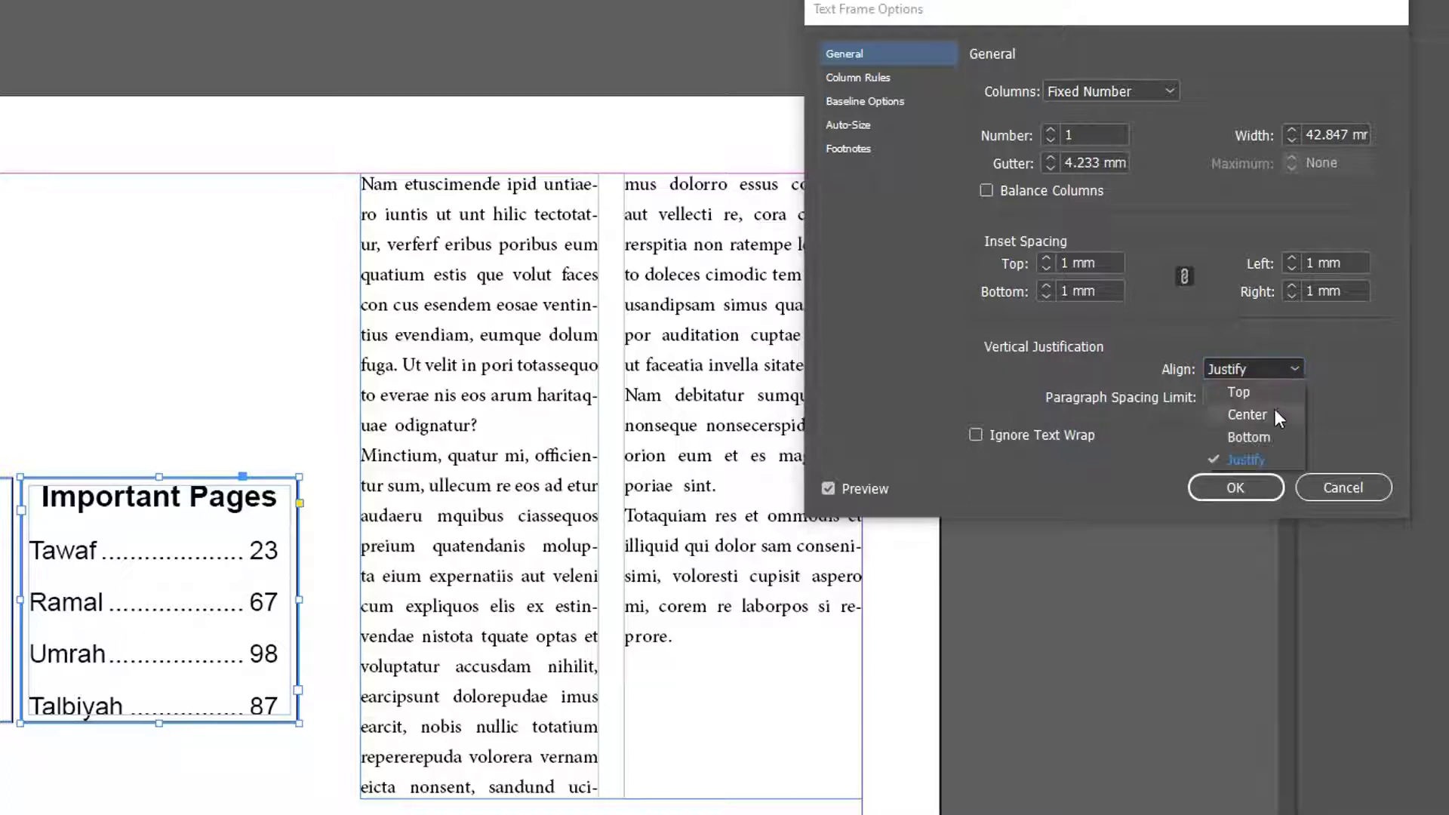
pyautogui.click(1275, 409)
pyautogui.click(1242, 491)
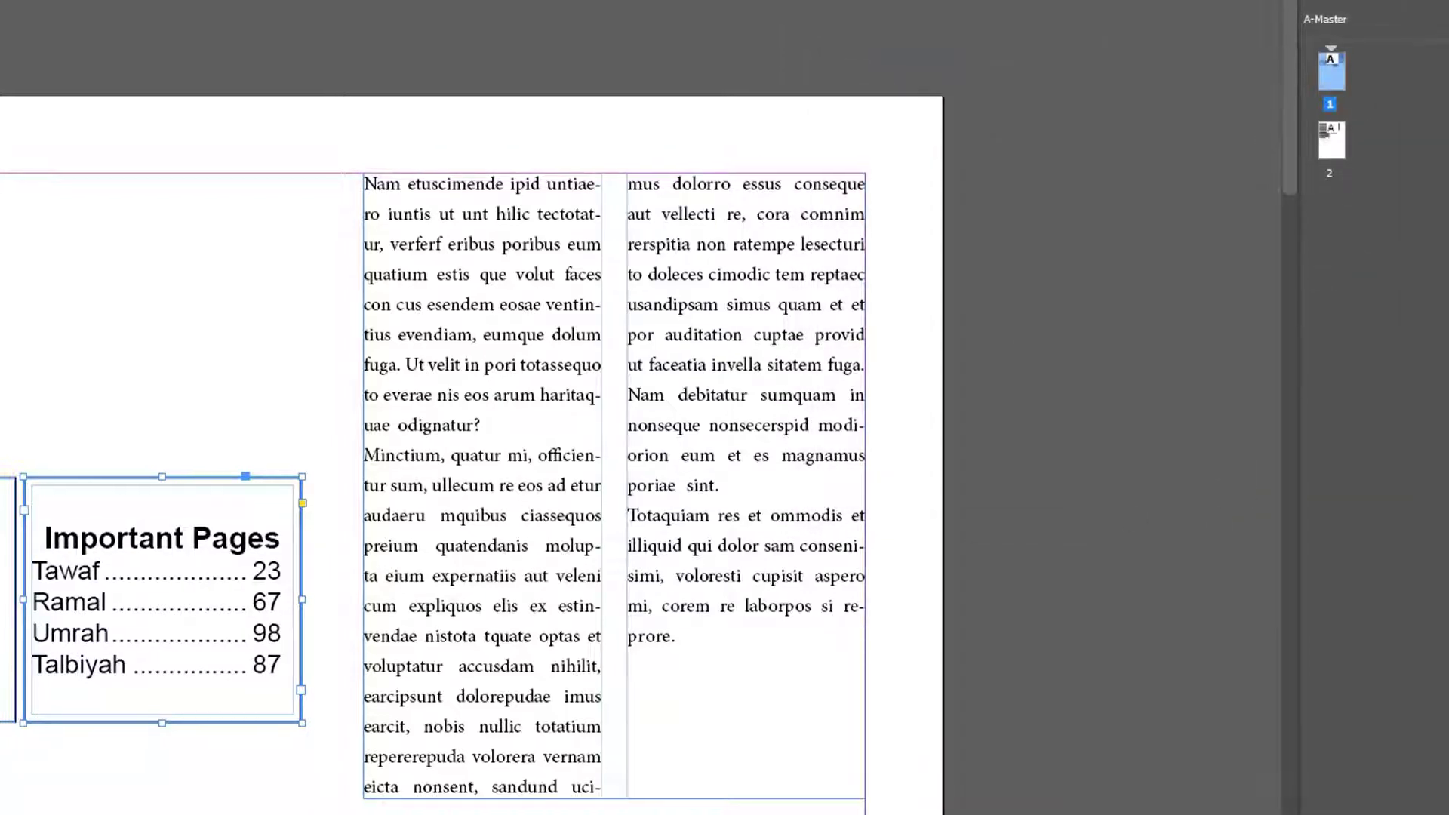
# - Set the vertical justification of the Urdu frame to Top in Text Frame Options, keeping the dialog clear of both lists
pyautogui.click(102, 531)
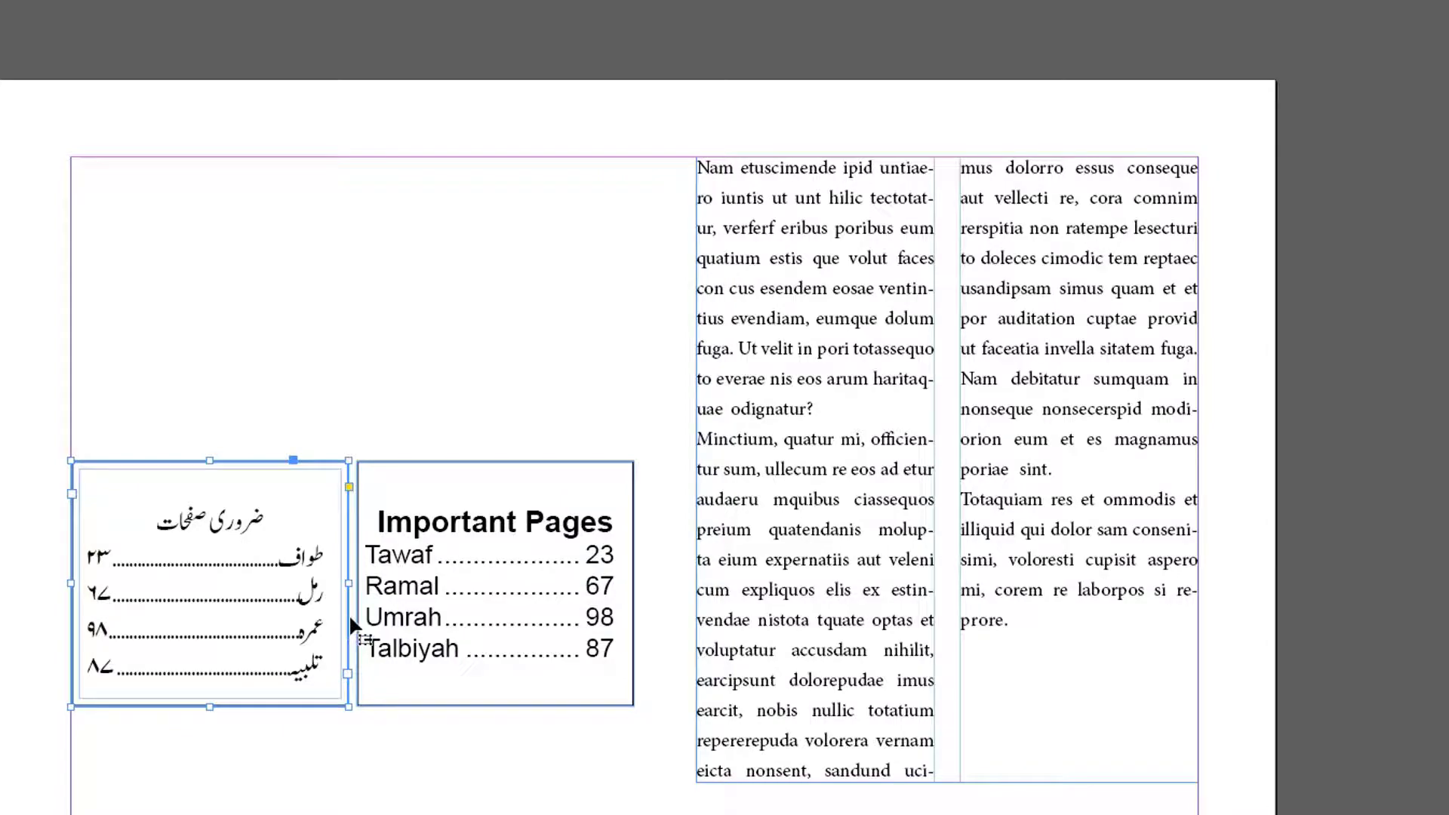
pyautogui.hotkey('ctrl', 'b')
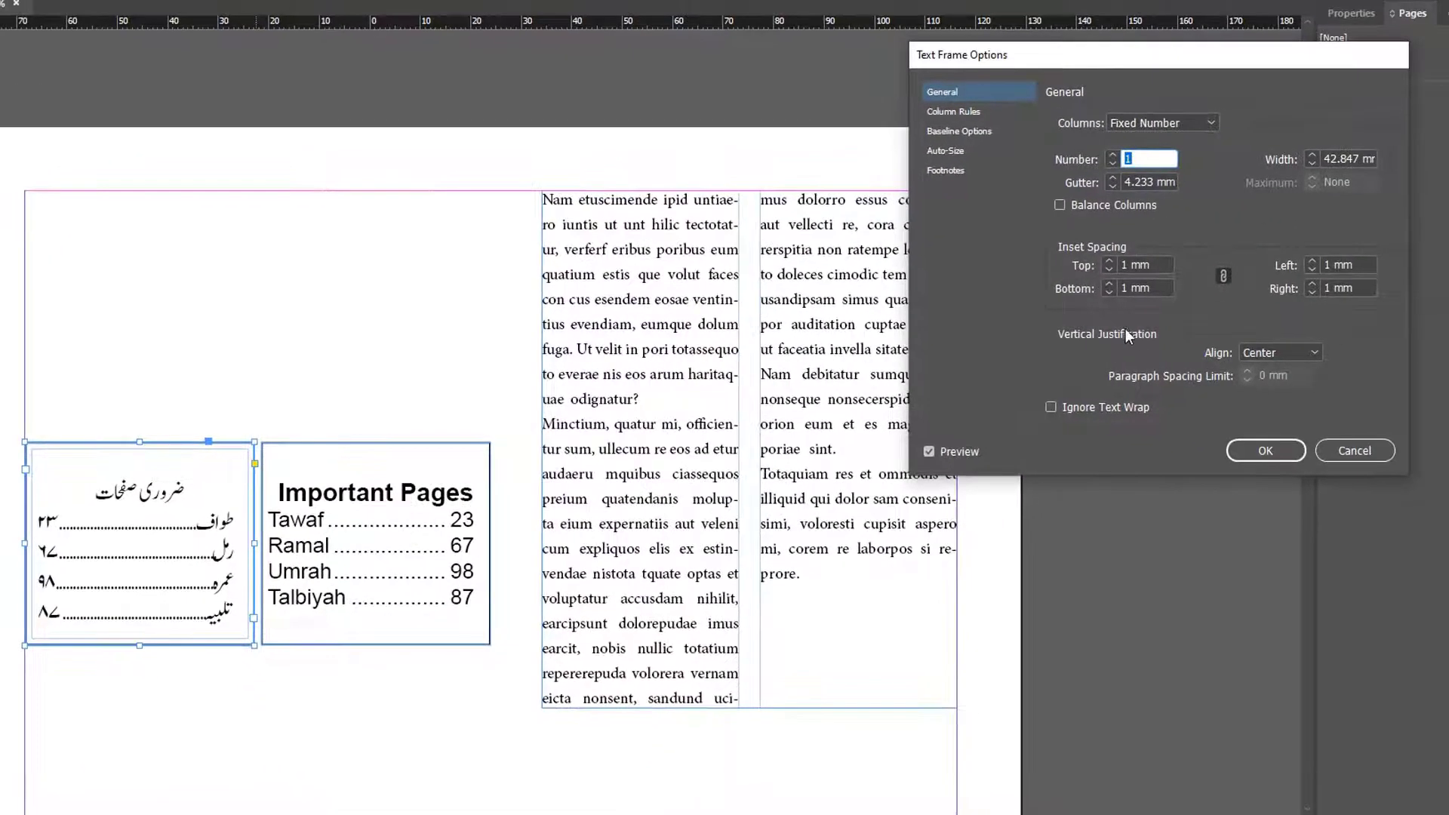
pyautogui.click(1274, 354)
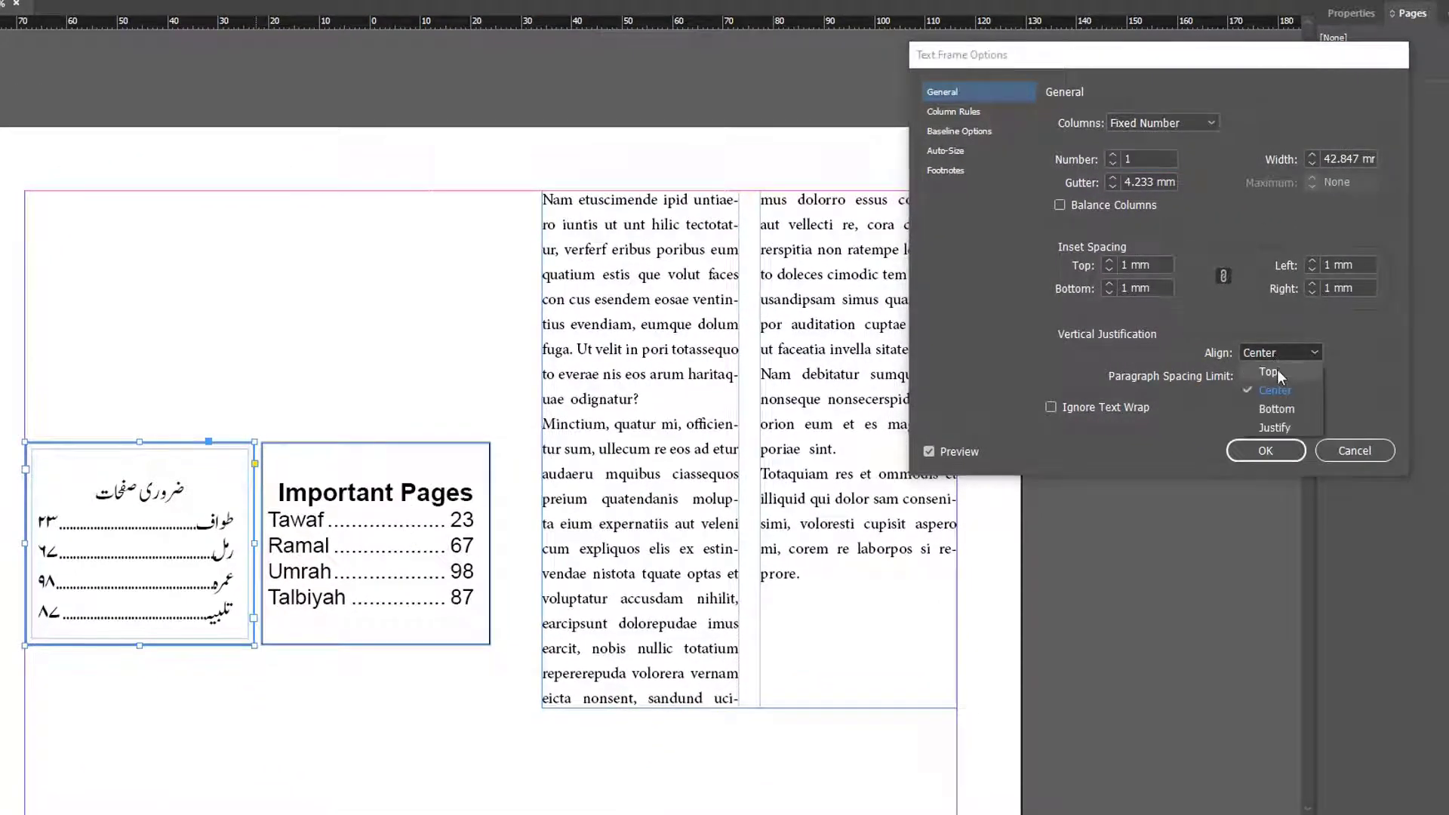
pyautogui.click(1277, 370)
pyautogui.moveTo(1216, 59); pyautogui.dragTo(996, 205)
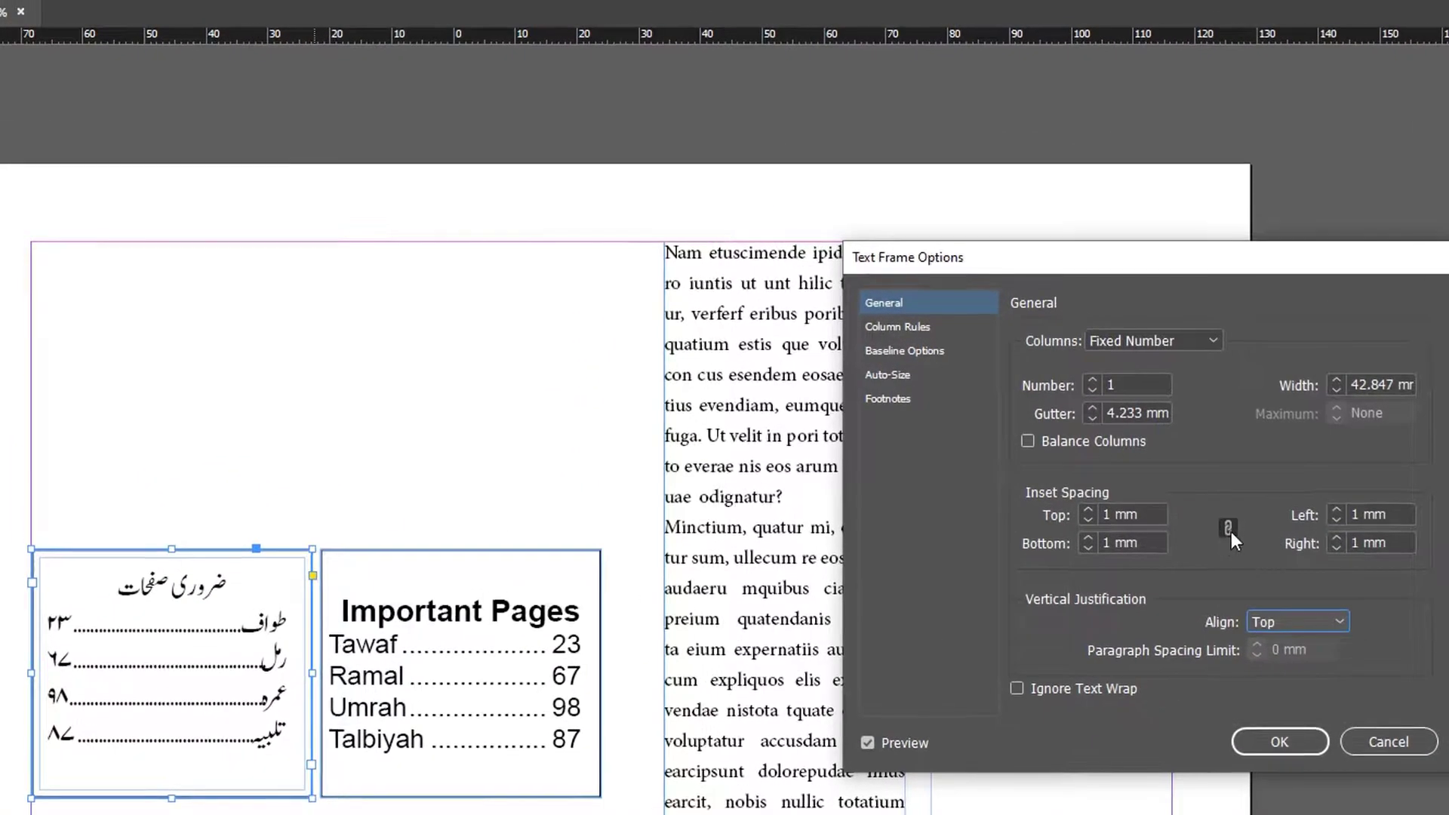
# - Unlink the Urdu frame's inset spacing values, set only the top inset to 3 mm, and apply the change
pyautogui.click(1228, 529)
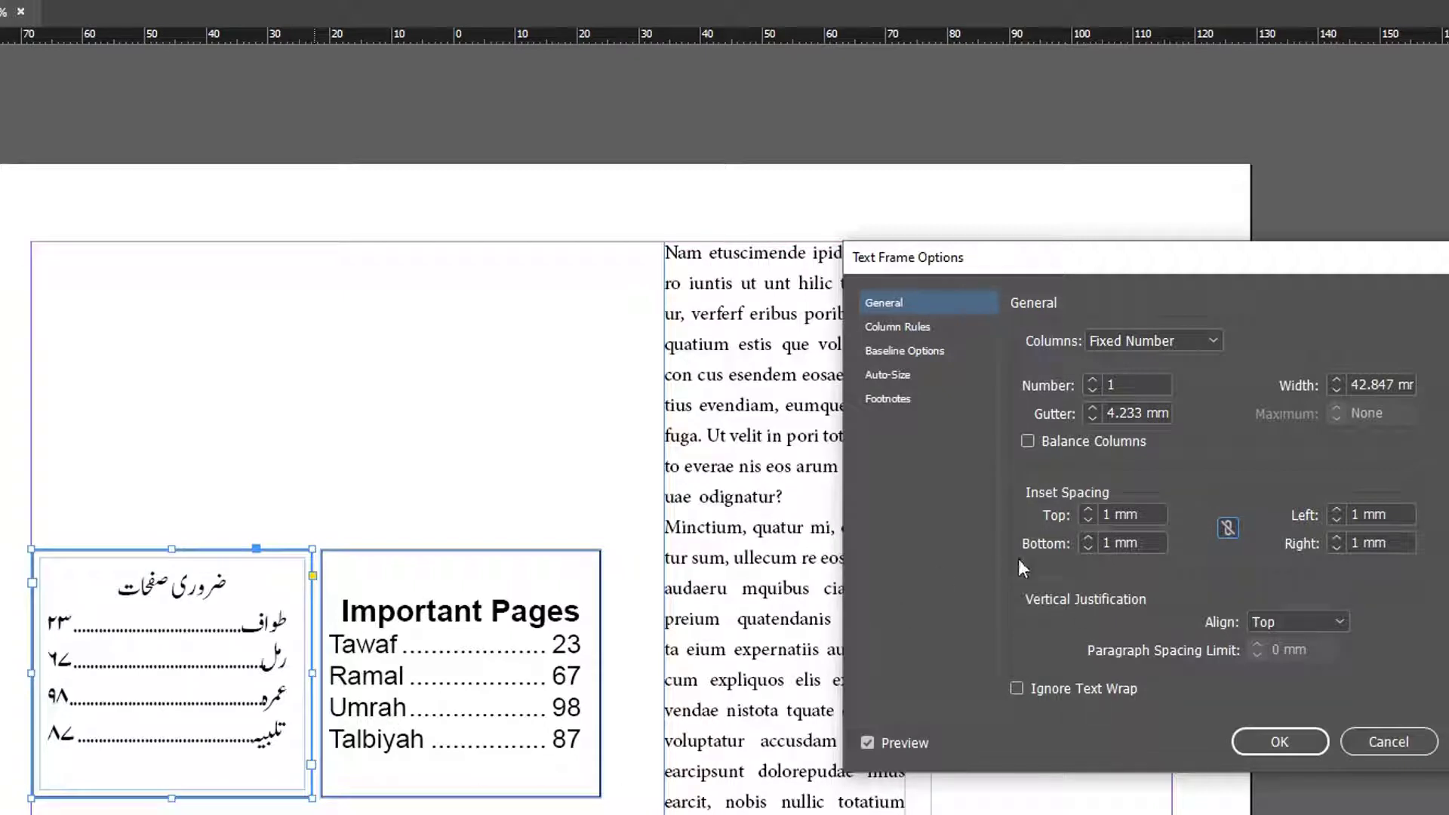
pyautogui.click(1088, 510)
pyautogui.click(1088, 510)
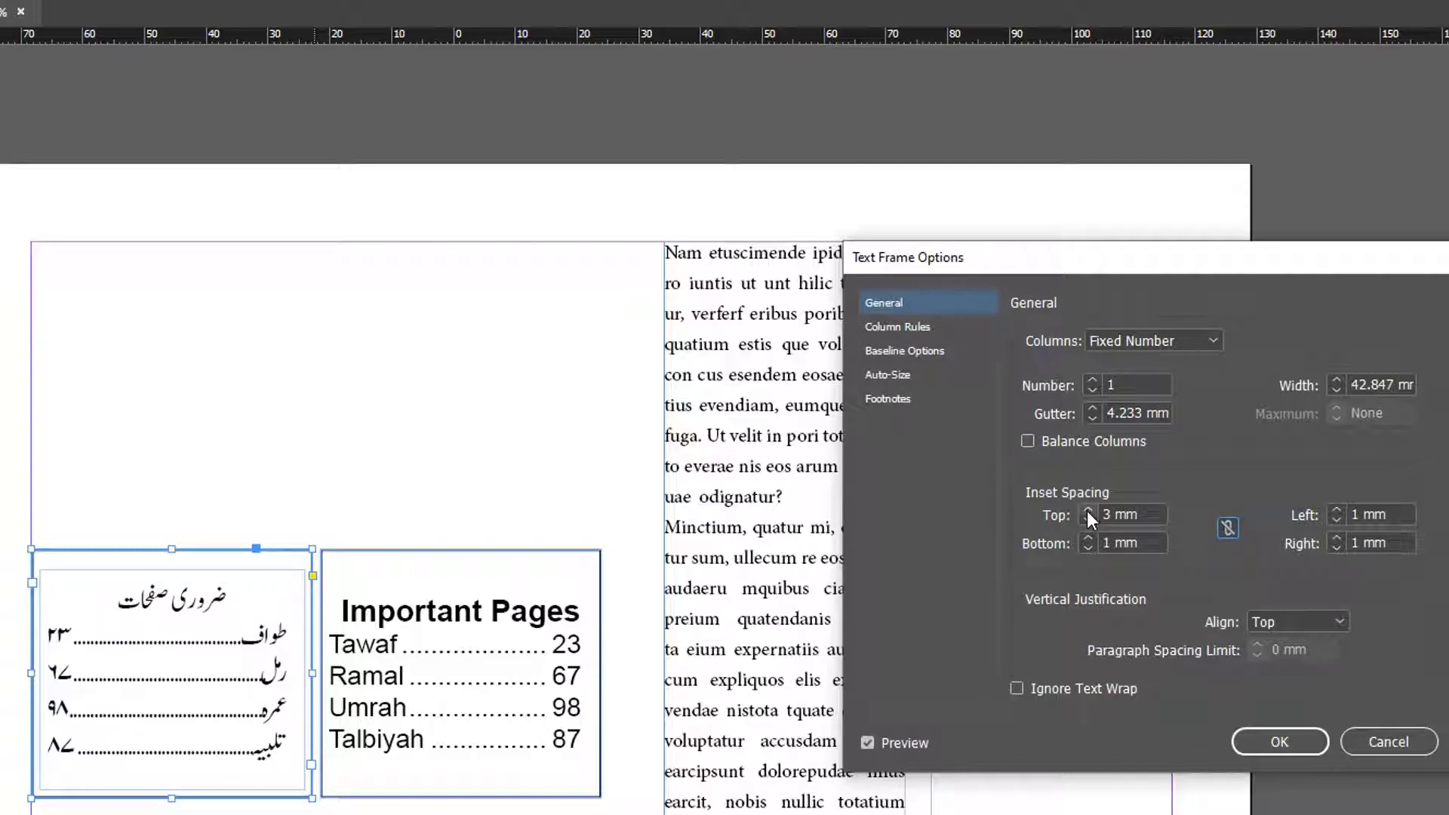
pyautogui.click(1088, 510)
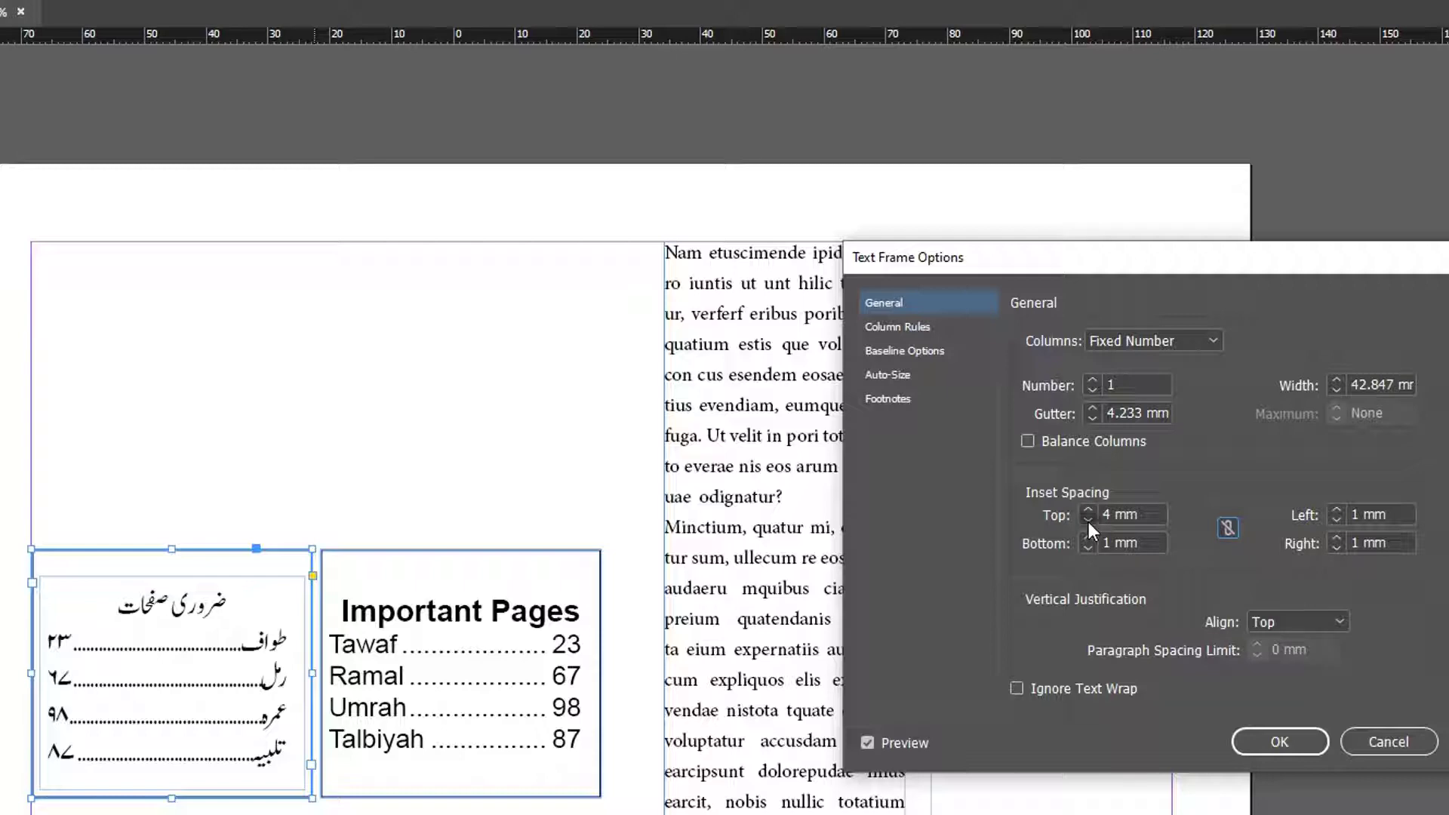
pyautogui.click(1088, 522)
pyautogui.click(1267, 747)
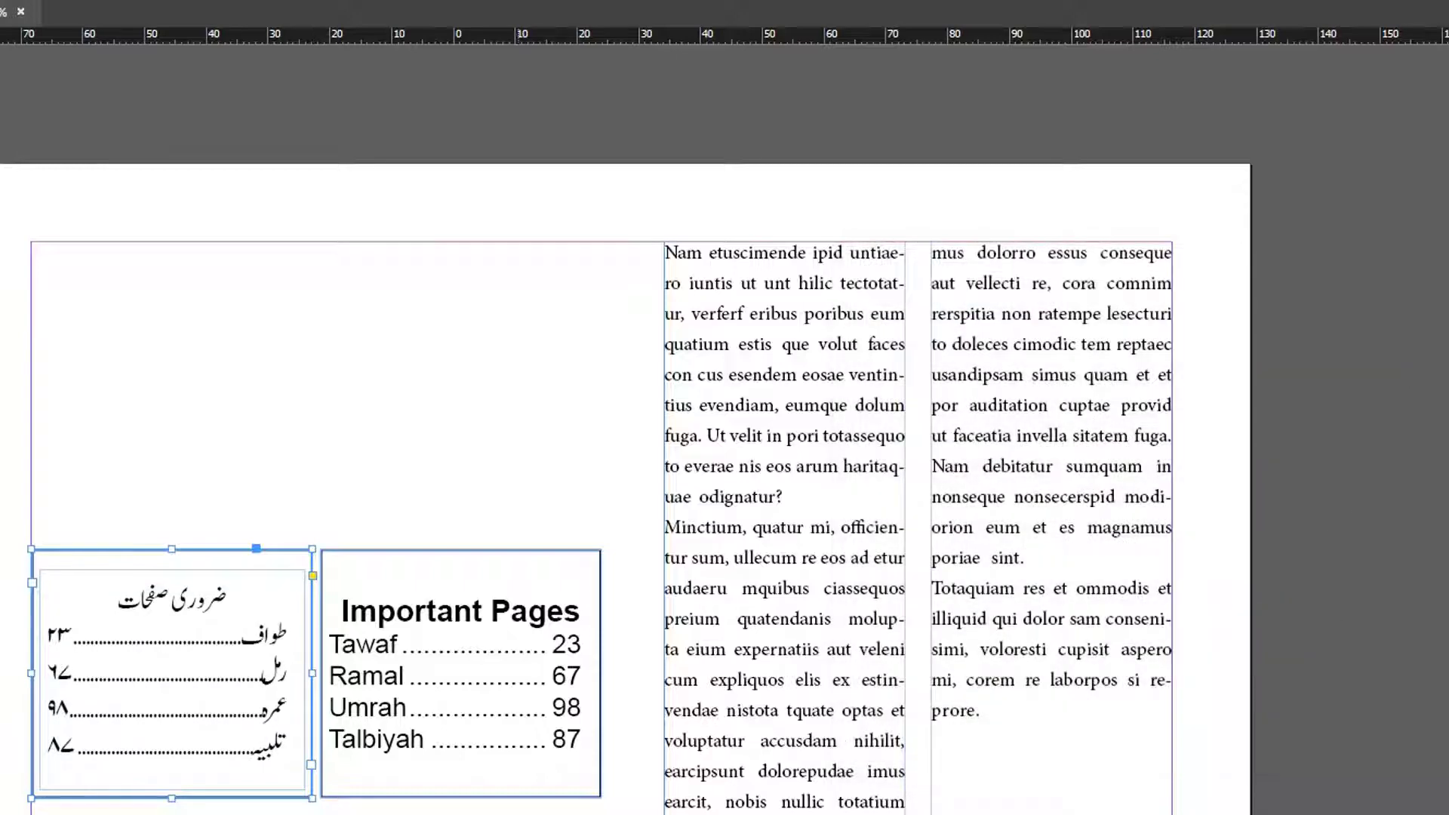
pyautogui.click(643, 747)
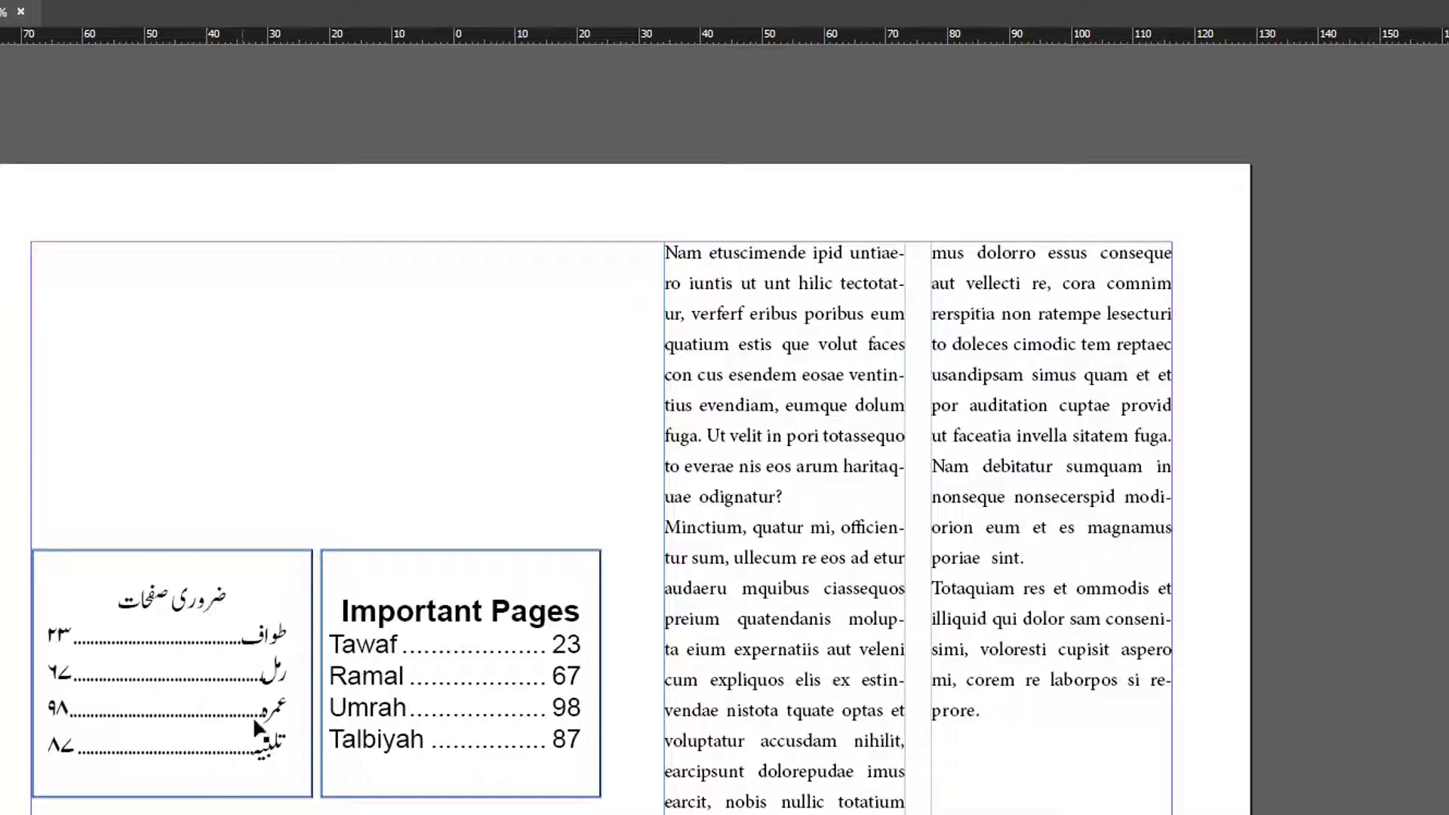
# - Increase the Urdu frame's top inset spacing to 4 mm in Text Frame Options and apply it
pyautogui.click(253, 650)
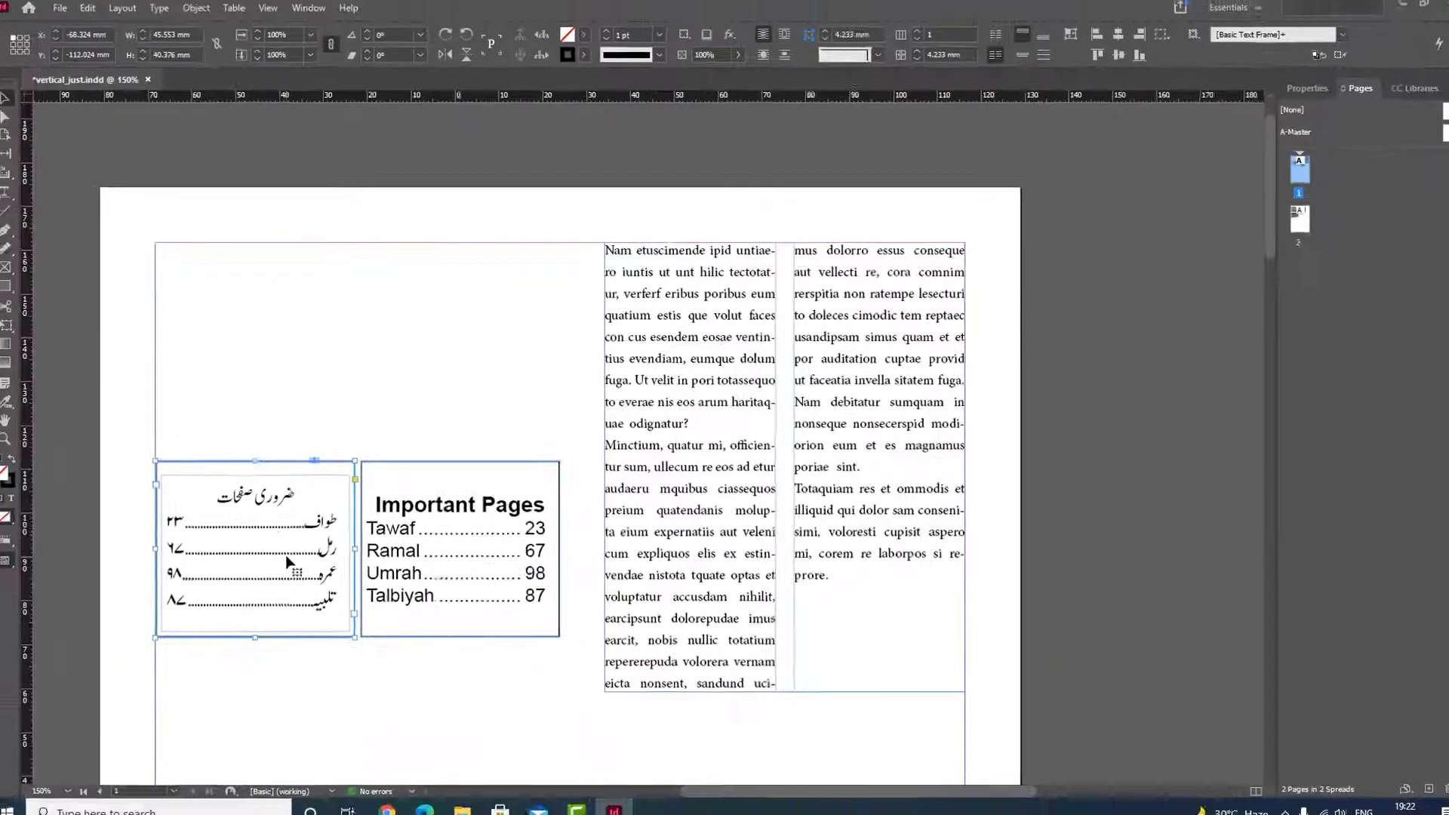
pyautogui.hotkey('ctrl', 'b')
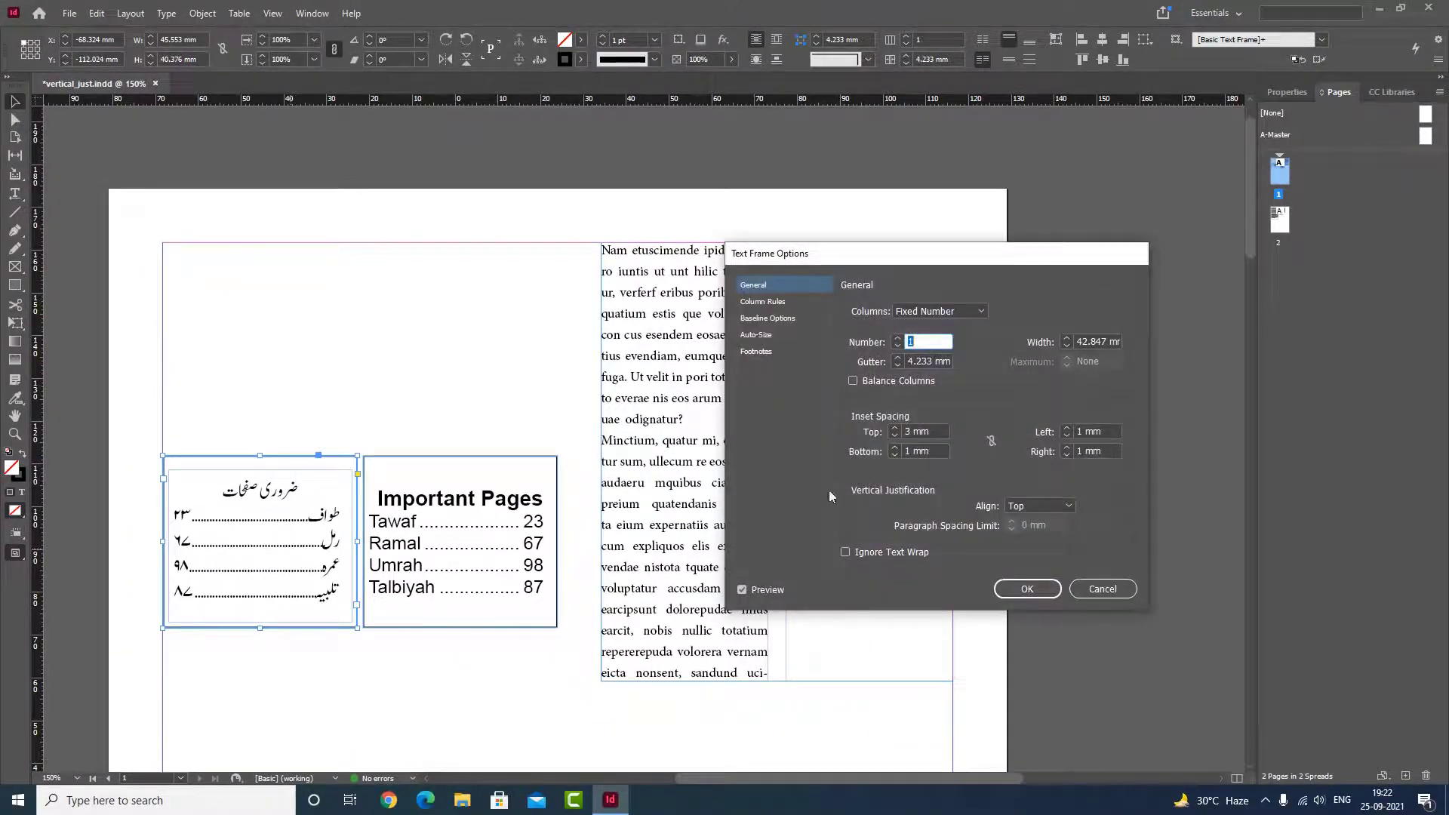
pyautogui.click(895, 428)
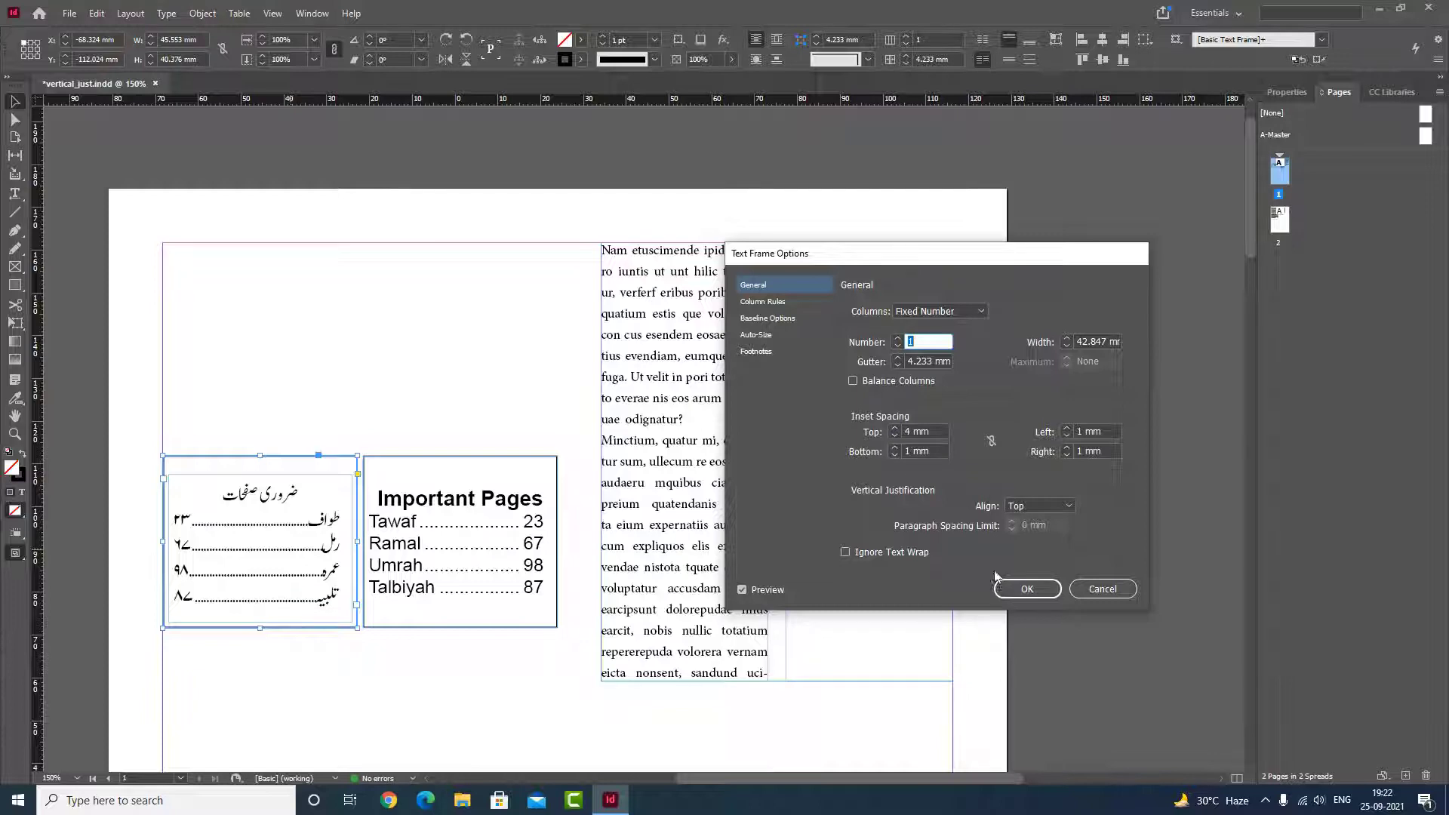
pyautogui.click(1028, 589)
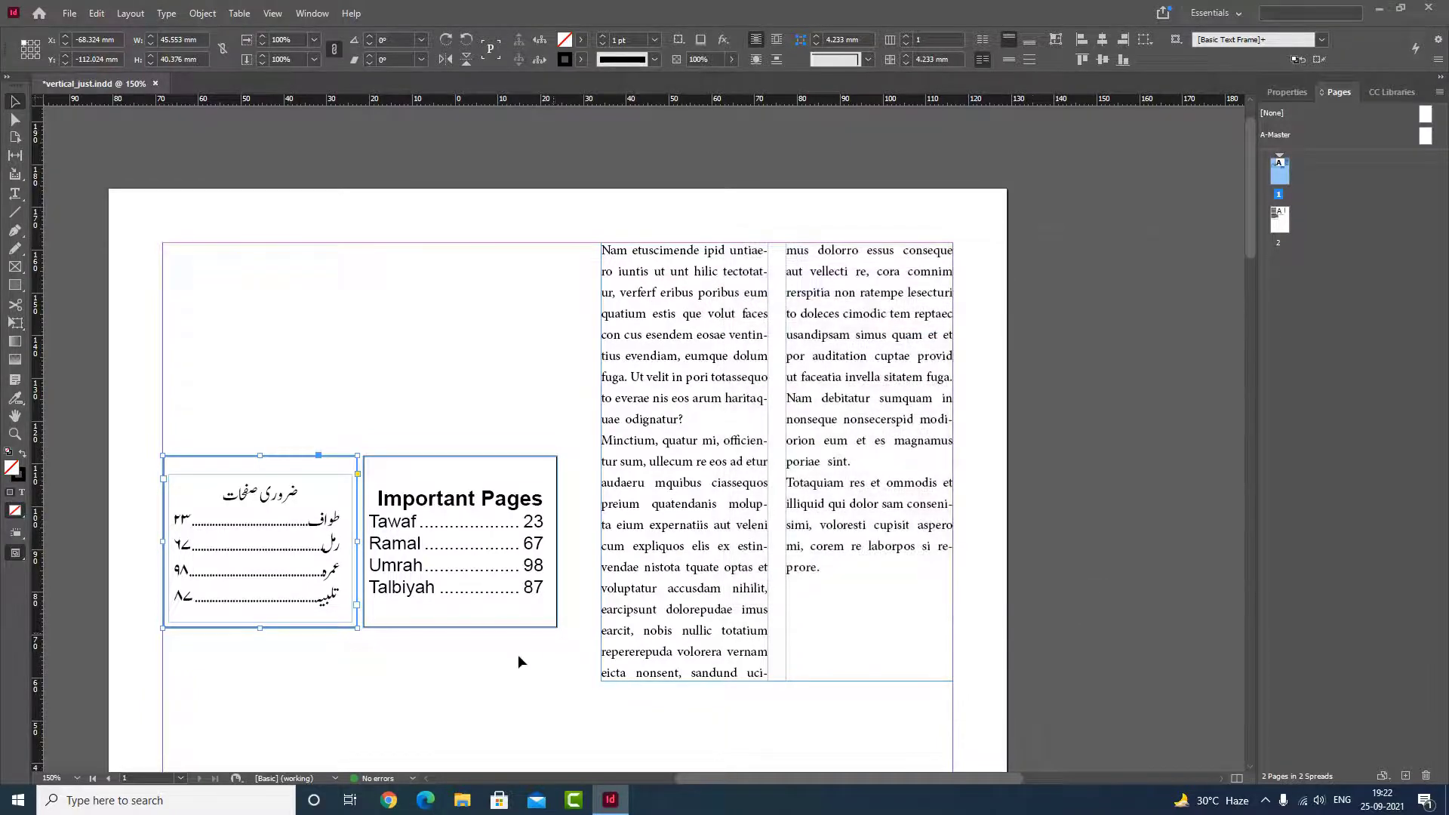
pyautogui.click(517, 664)
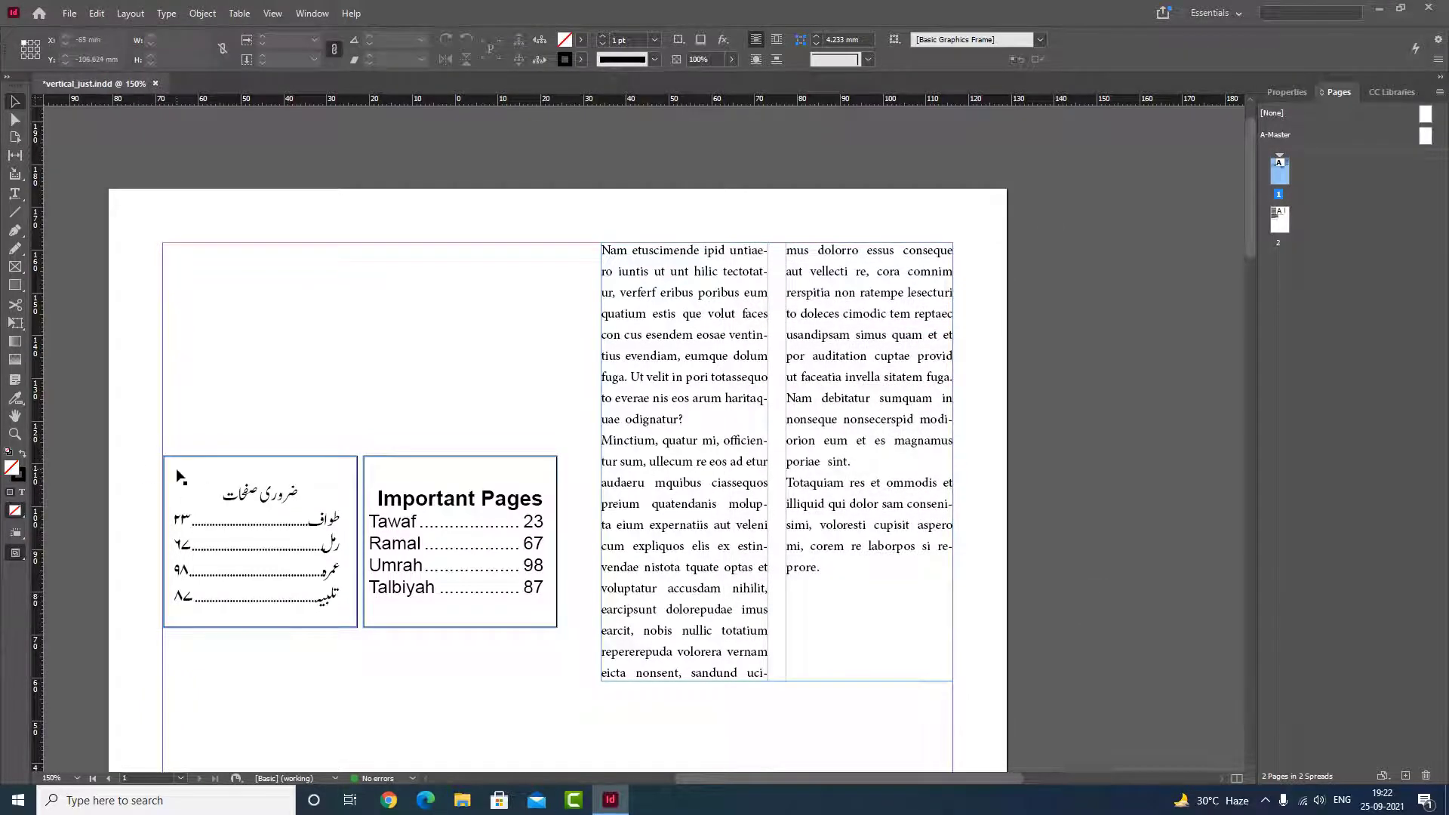
# - Set the Urdu frame's top inset spacing to 3.5 mm, apply it, and deselect the frame
pyautogui.hotkey('ctrl', 'space')
pyautogui.moveTo(141, 431)
pyautogui.mouseDown()
pyautogui.moveTo(307, 581)
pyautogui.moveTo(495, 653)
pyautogui.moveTo(568, 643)
pyautogui.mouseUp()
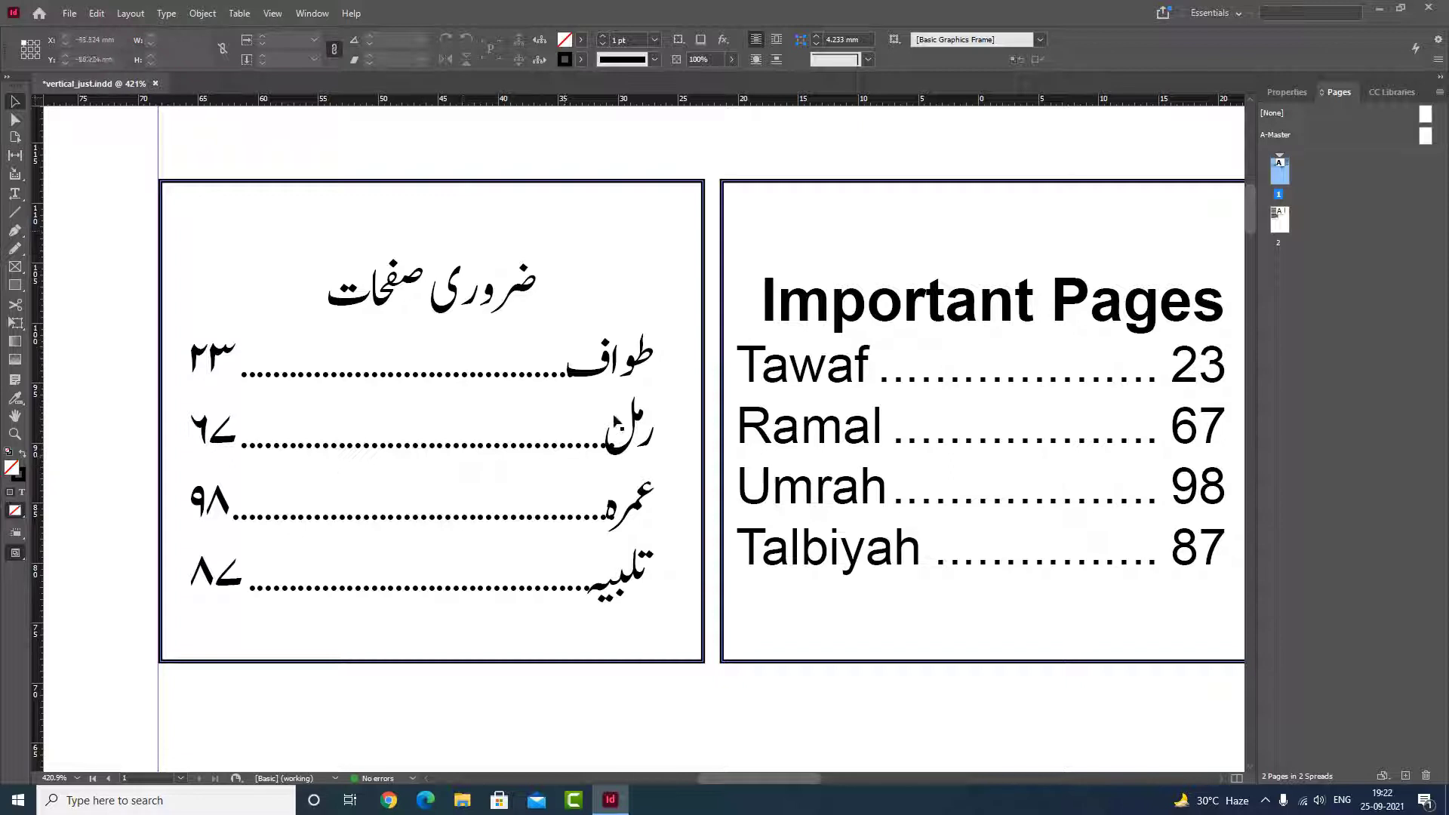
pyautogui.click(604, 375)
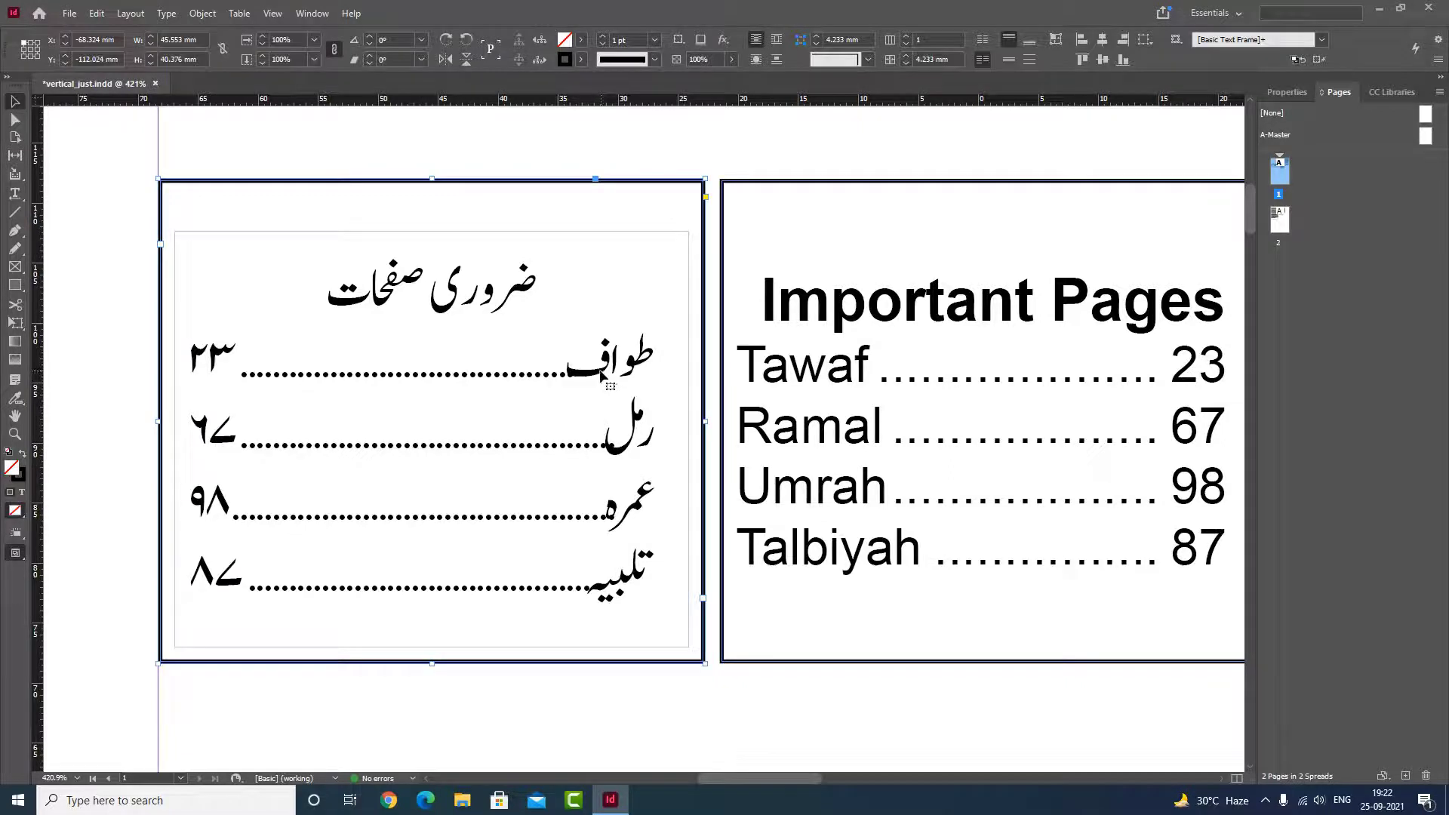
pyautogui.hotkey('ctrl', 'b')
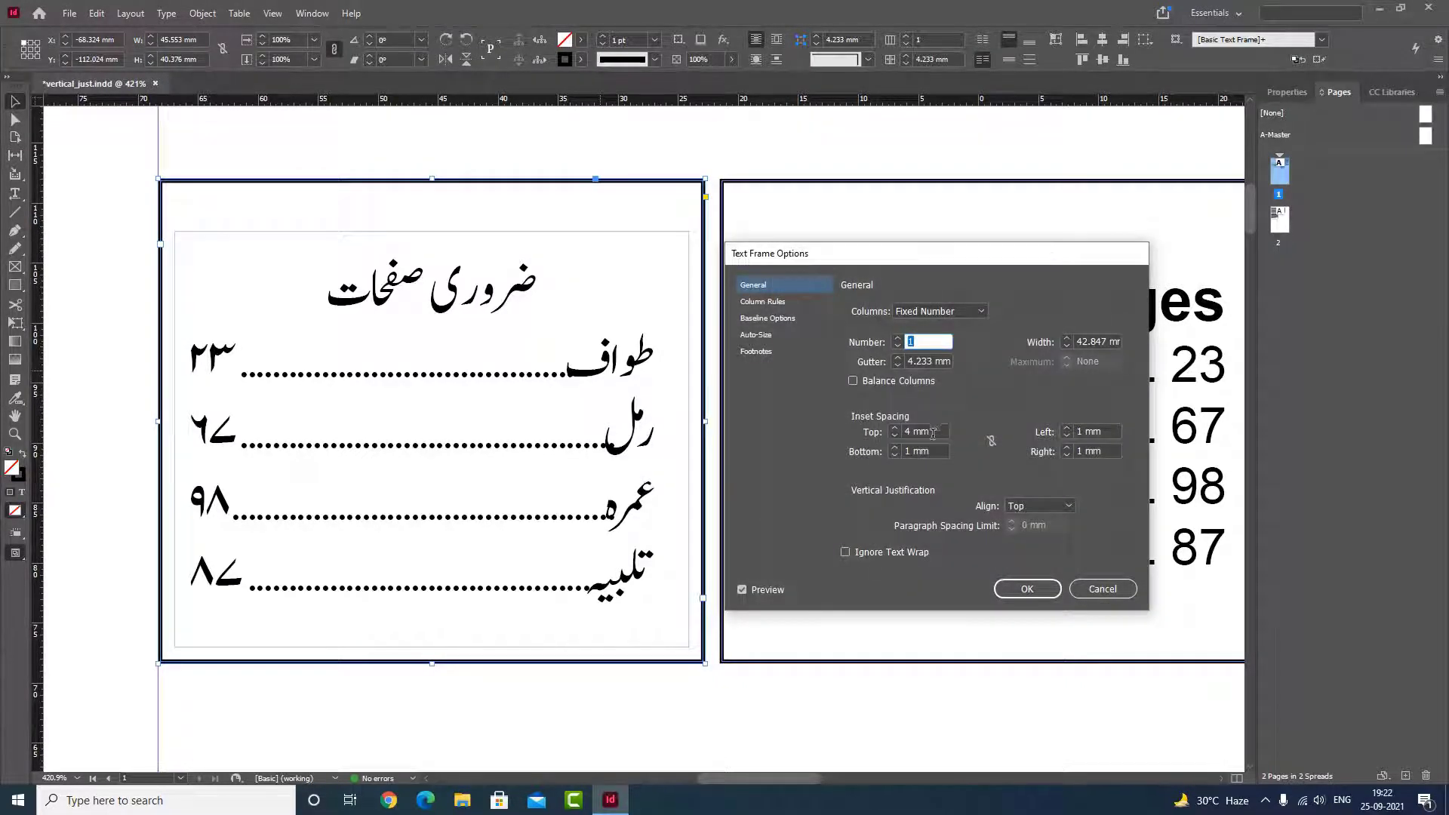
pyautogui.click(933, 431)
pyautogui.write('3.')
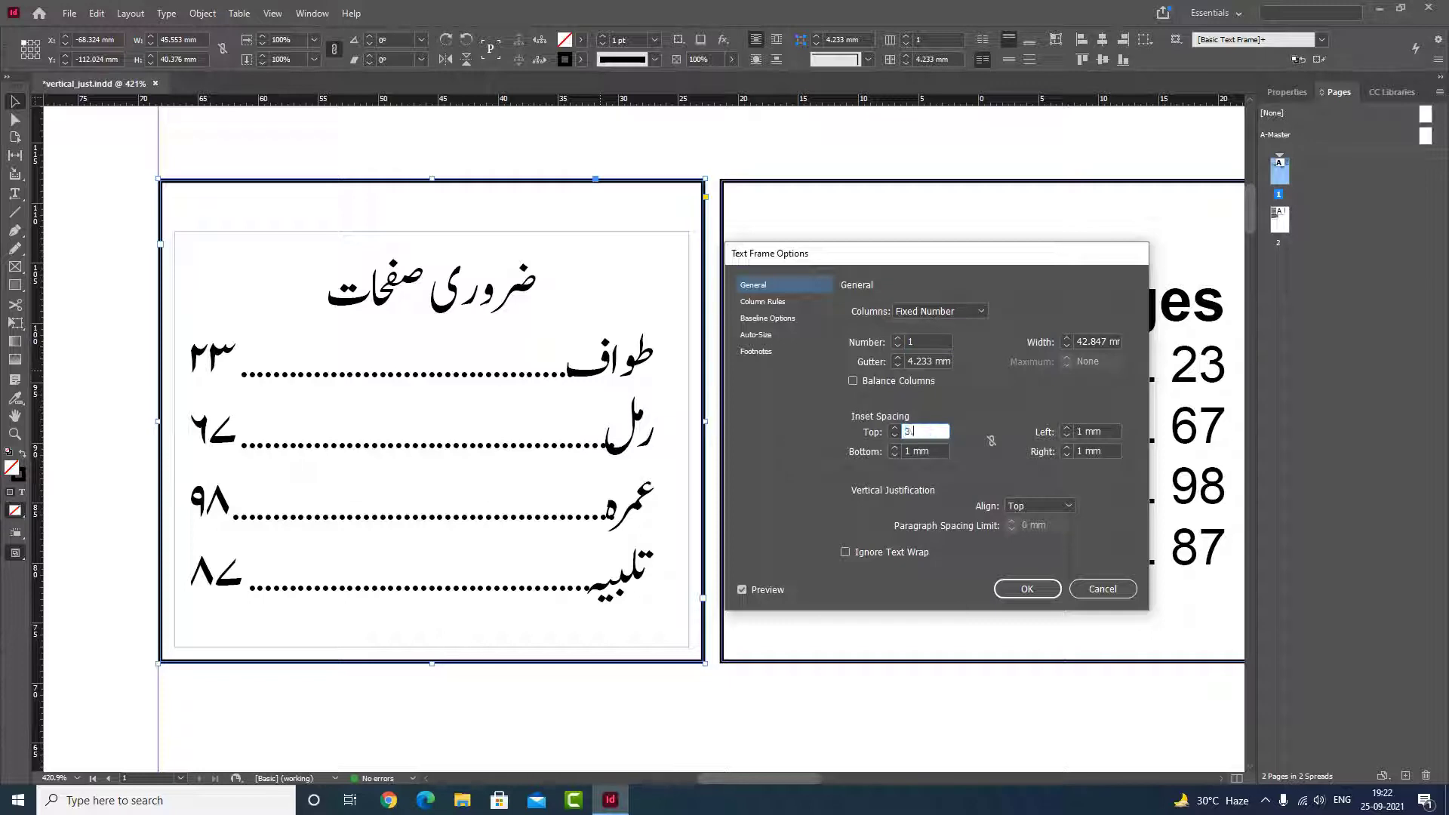
pyautogui.write('5')
pyautogui.click(1025, 589)
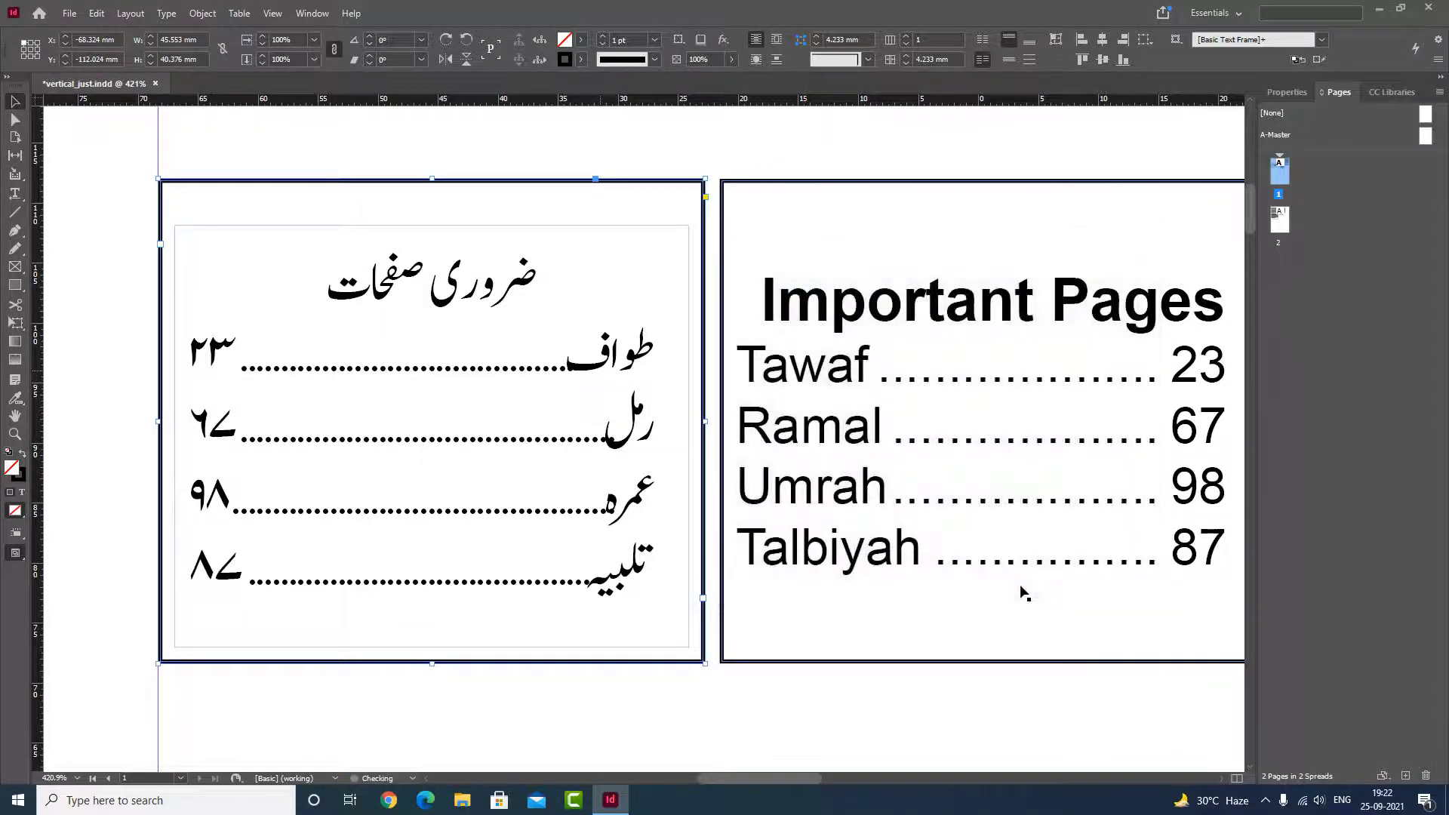
pyautogui.click(686, 702)
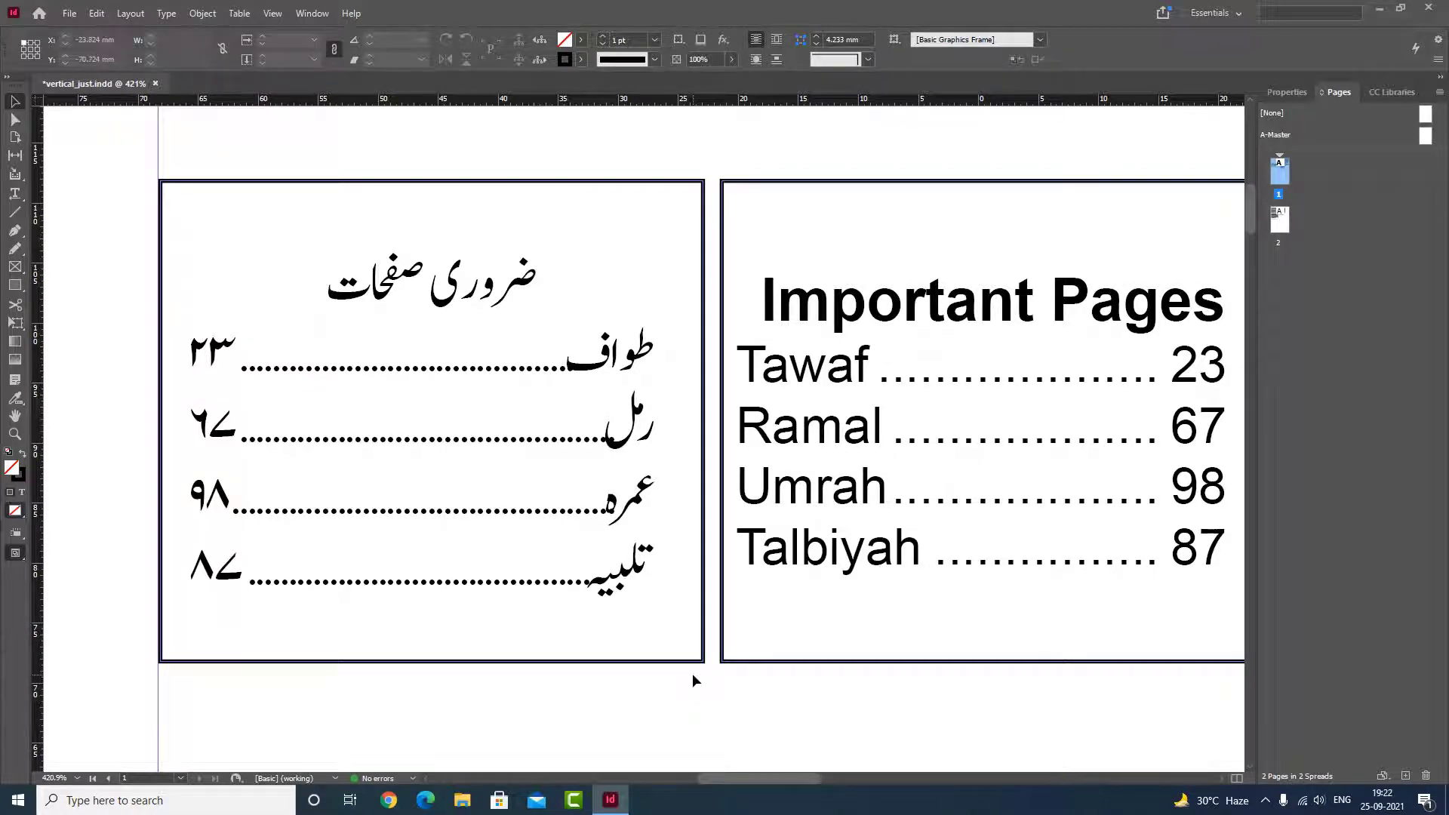
# - Try the Center, Bottom and Justify vertical alignments on the two-column body text frame
pyautogui.keyDown('ctrl'); pyautogui.keyDown('alt'); pyautogui.click(661, 591); pyautogui.keyUp('alt'); pyautogui.keyUp('ctrl')
pyautogui.keyDown('ctrl'); pyautogui.keyDown('alt'); pyautogui.click(657, 592); pyautogui.keyUp('alt'); pyautogui.keyUp('ctrl')
pyautogui.keyDown('ctrl'); pyautogui.keyDown('alt'); pyautogui.click(582, 445); pyautogui.keyUp('alt'); pyautogui.keyUp('ctrl')
pyautogui.moveTo(667, 384); pyautogui.dragTo(608, 575)
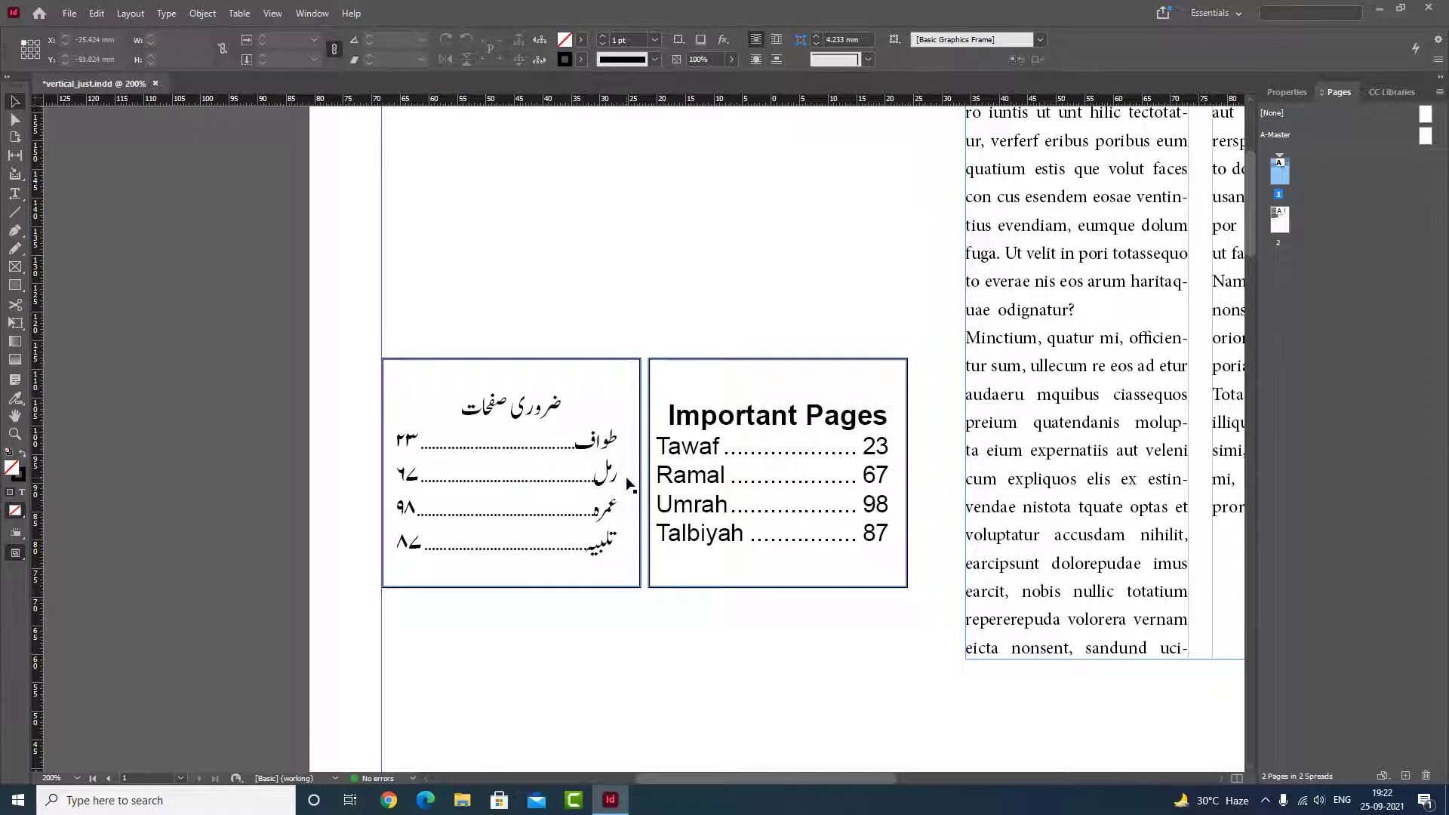
pyautogui.keyDown('ctrl'); pyautogui.keyDown('alt'); pyautogui.click(613, 462); pyautogui.keyUp('alt'); pyautogui.keyUp('ctrl')
pyautogui.keyDown('ctrl'); pyautogui.keyDown('alt'); pyautogui.click(610, 453); pyautogui.keyUp('alt'); pyautogui.keyUp('ctrl')
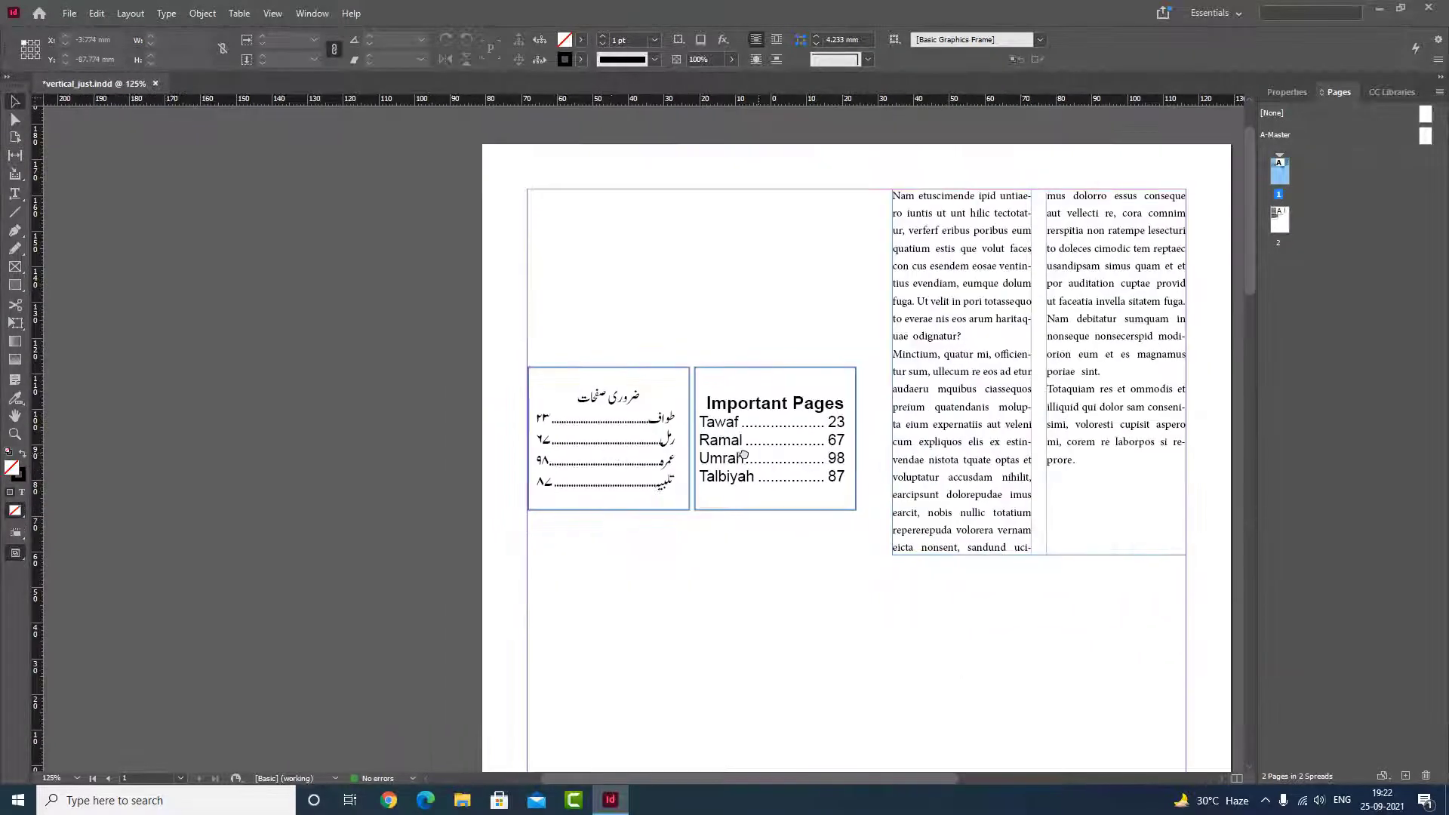
pyautogui.moveTo(751, 475); pyautogui.dragTo(666, 444)
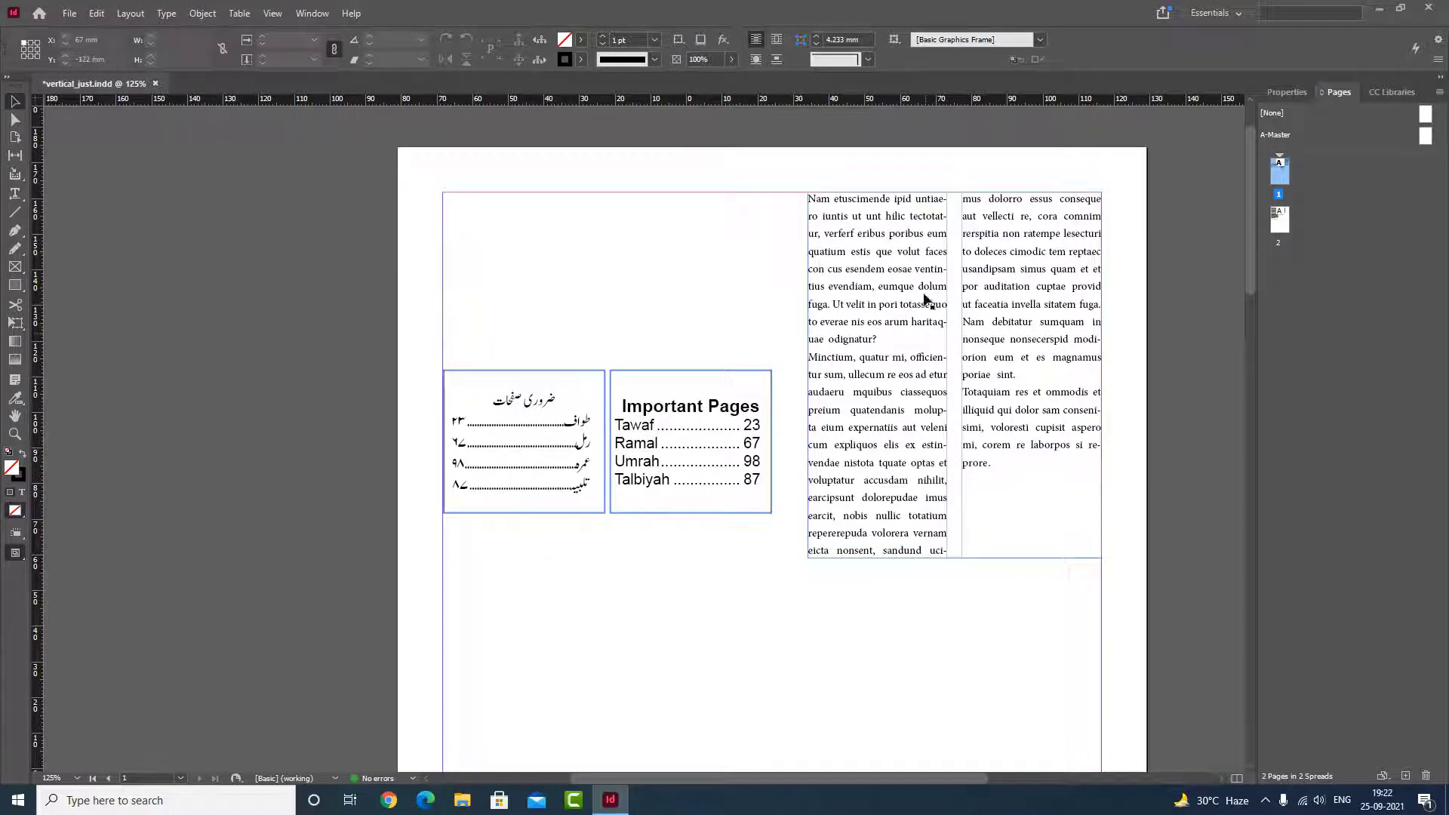
pyautogui.click(968, 348)
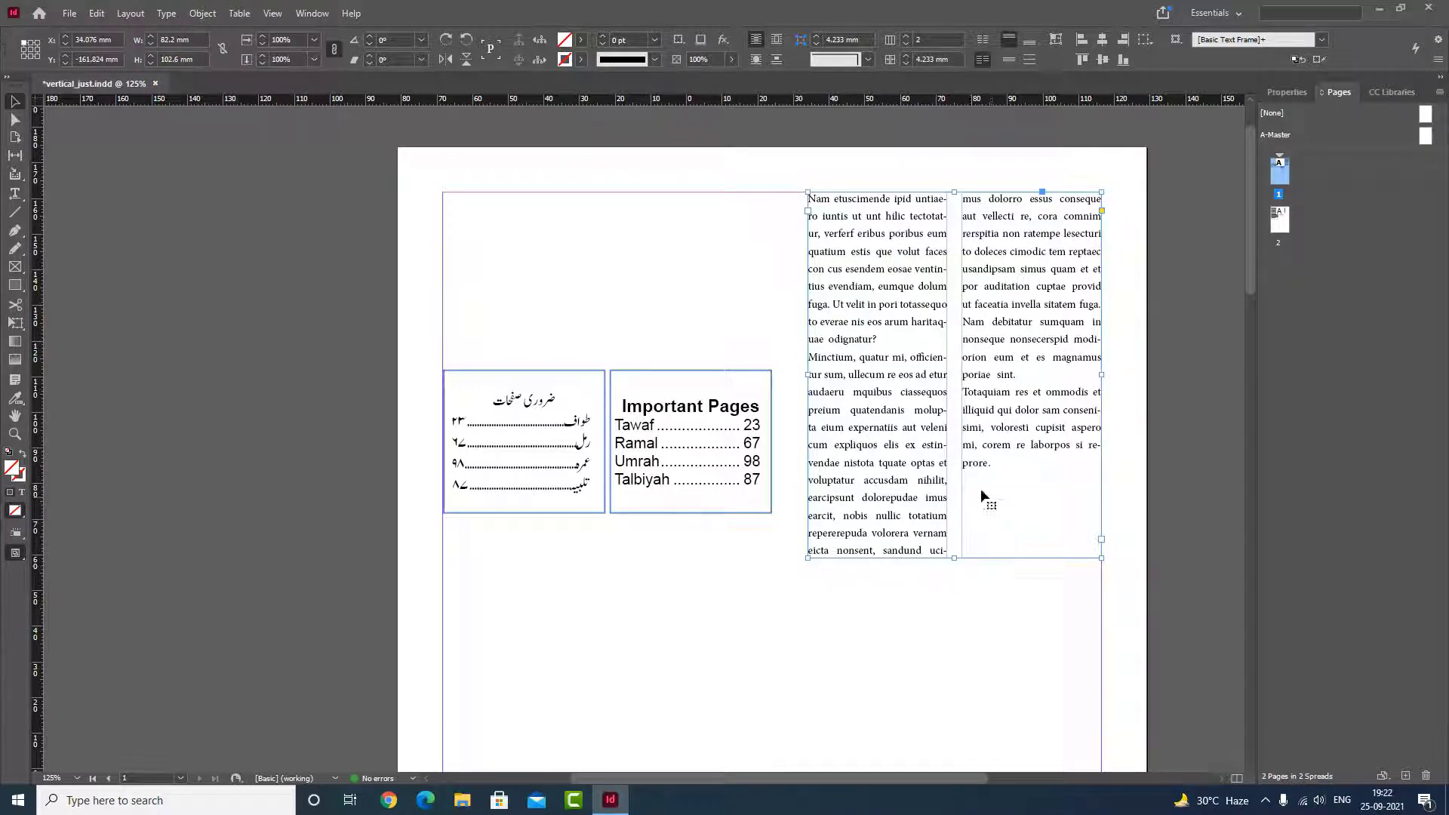
pyautogui.click(1002, 623)
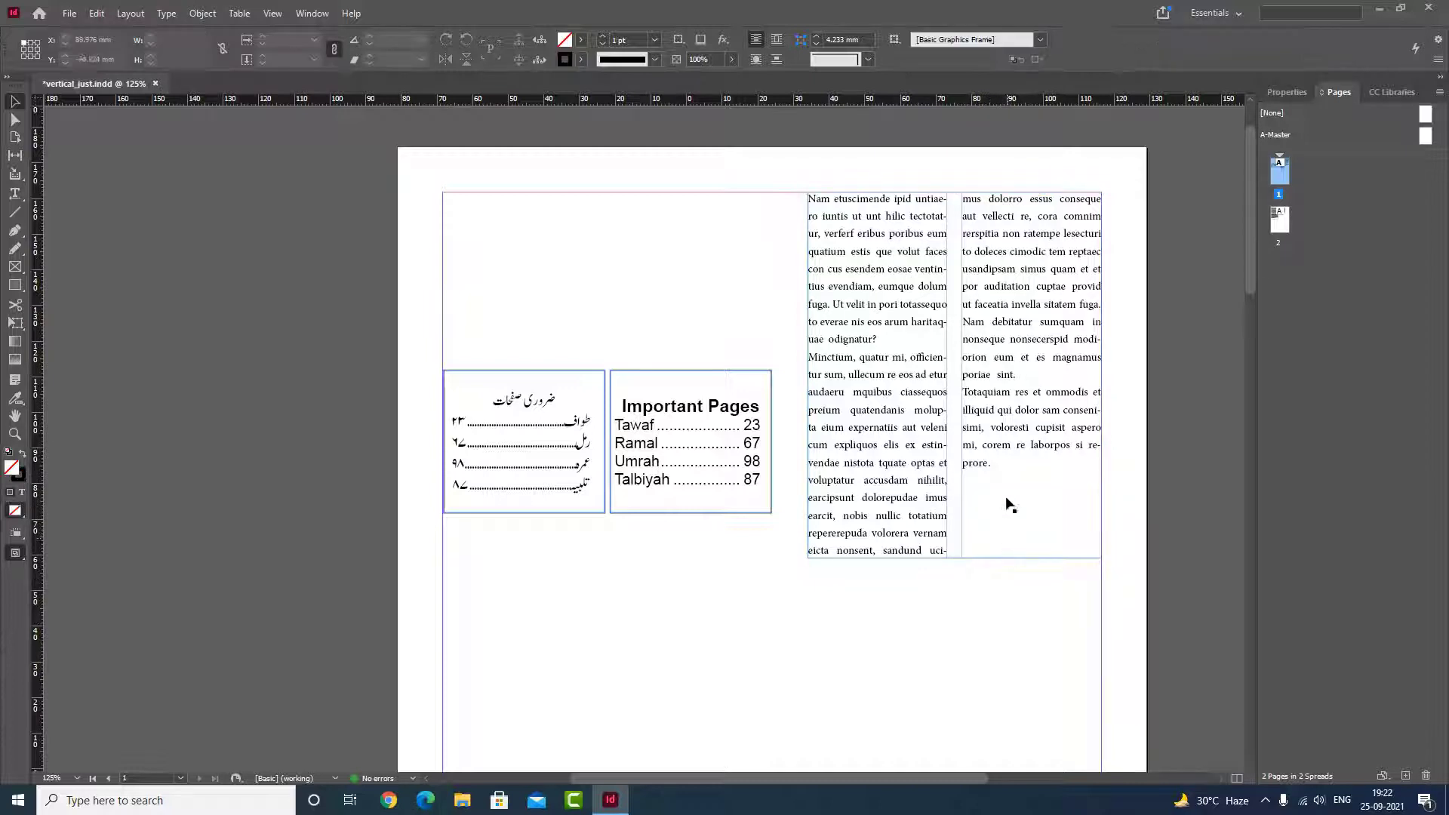
pyautogui.click(879, 228)
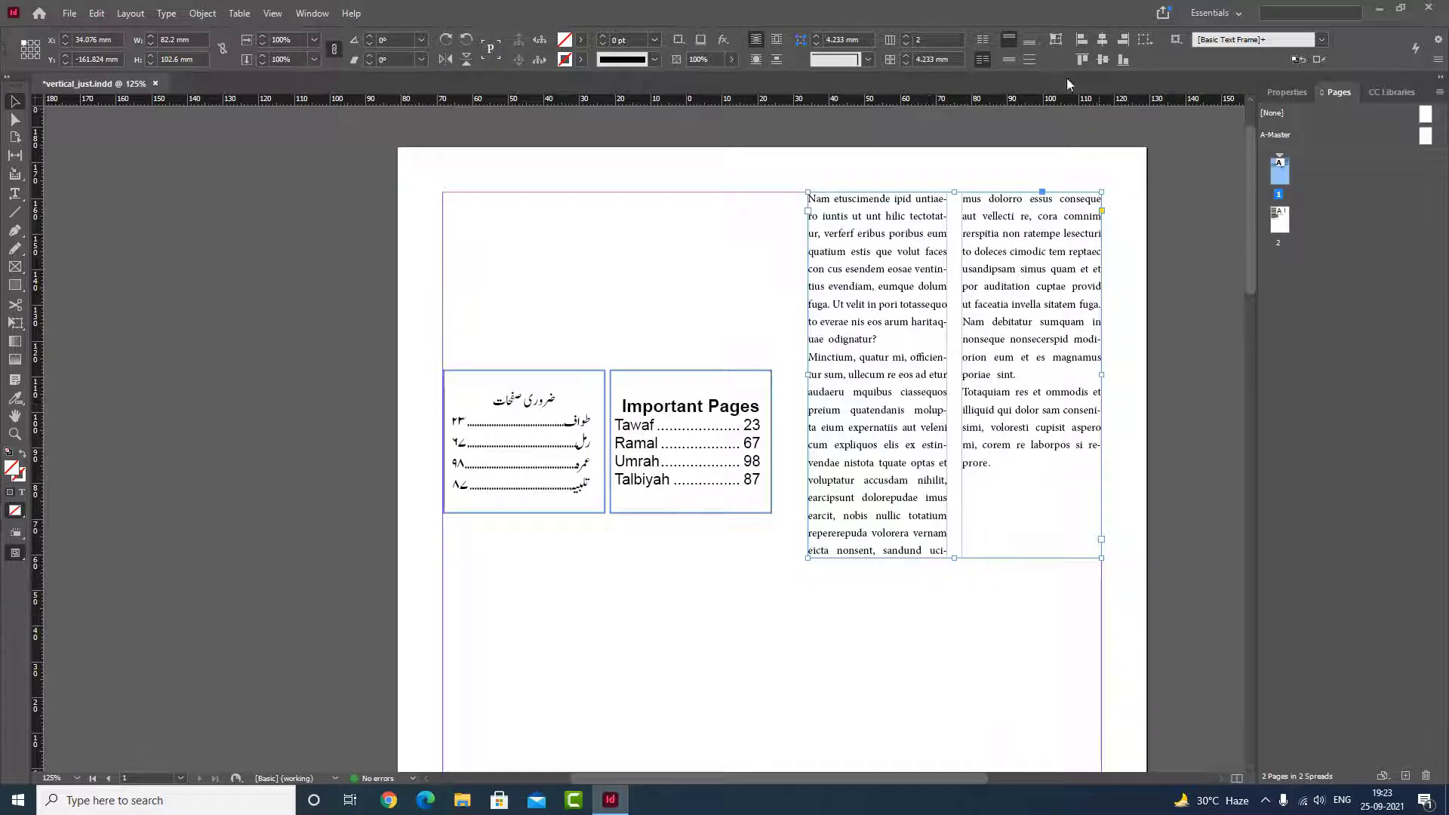
pyautogui.click(1008, 61)
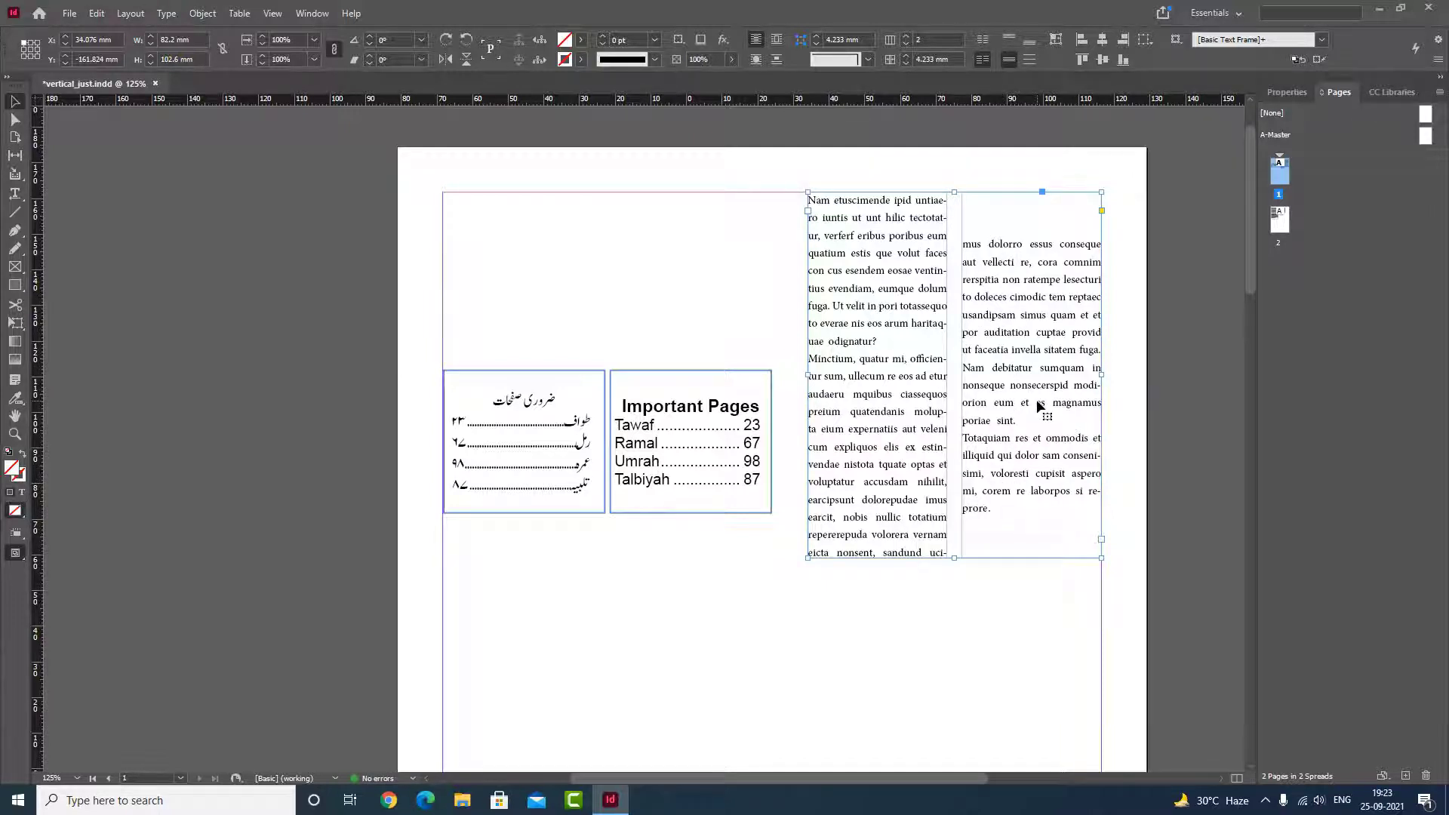
pyautogui.click(1029, 39)
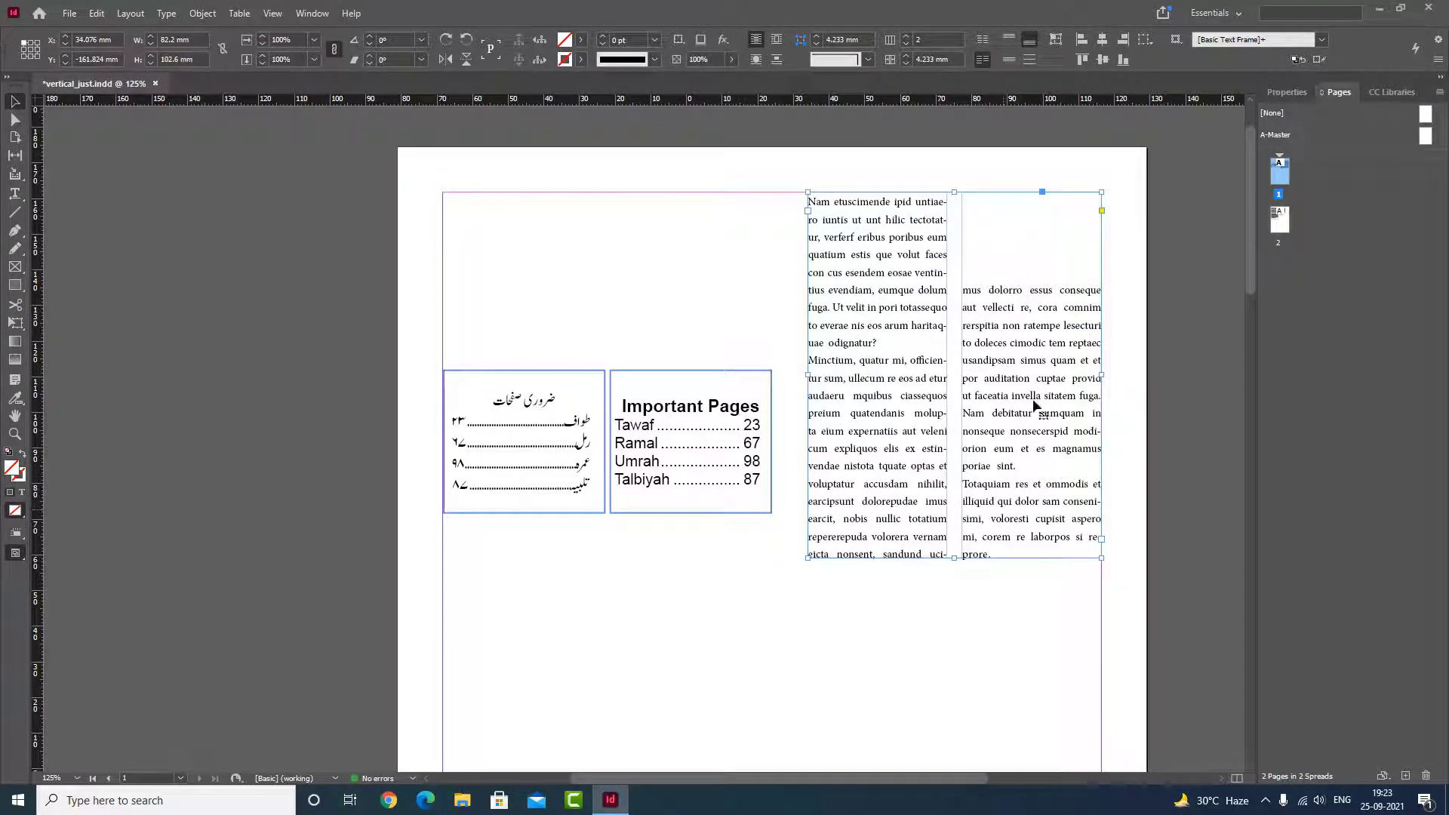
pyautogui.click(1028, 60)
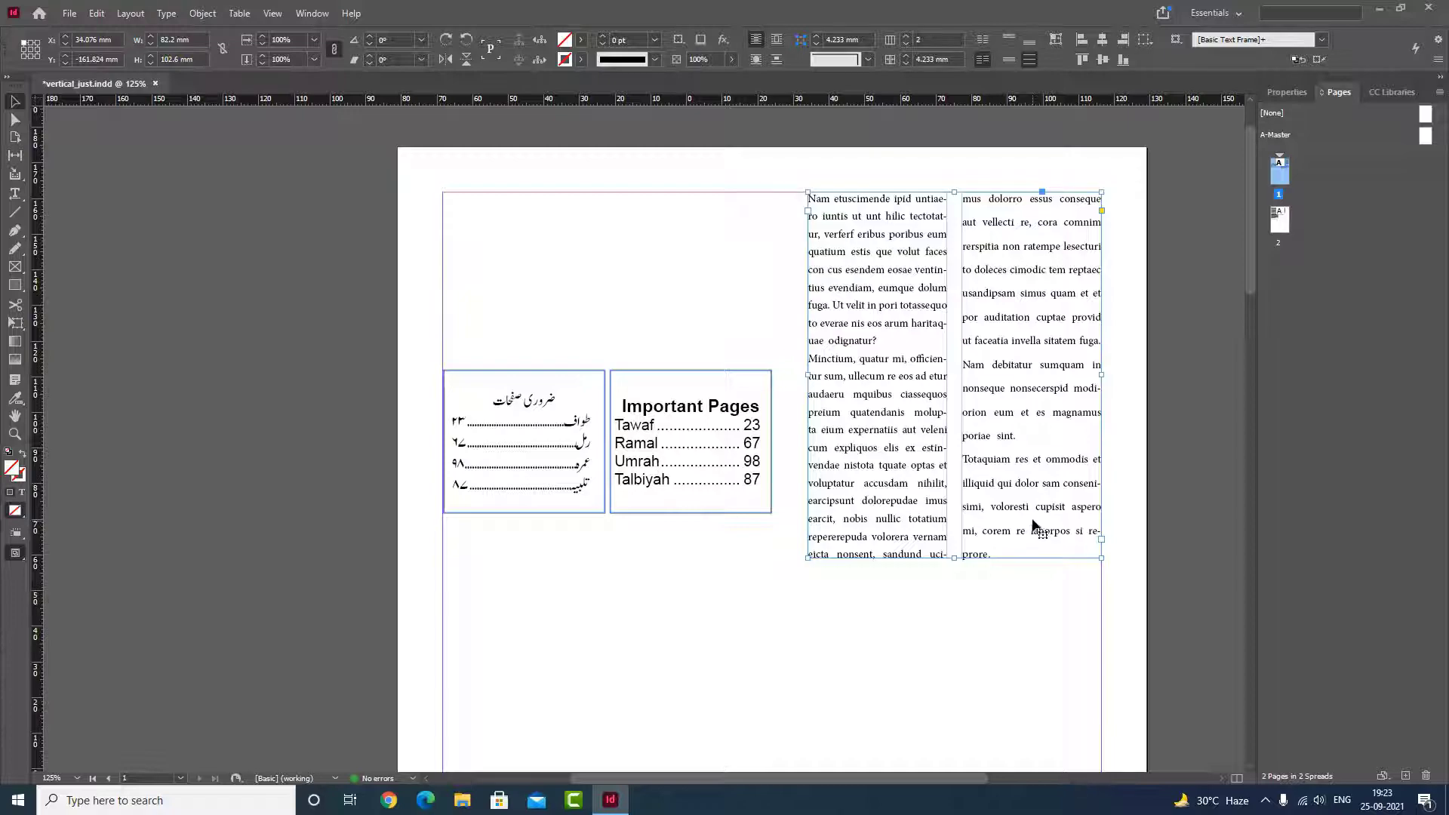
# - Place a temporary horizontal guide near the first lines of both body text columns to compare them, and remove the guide
pyautogui.moveTo(990, 101); pyautogui.dragTo(1017, 204)
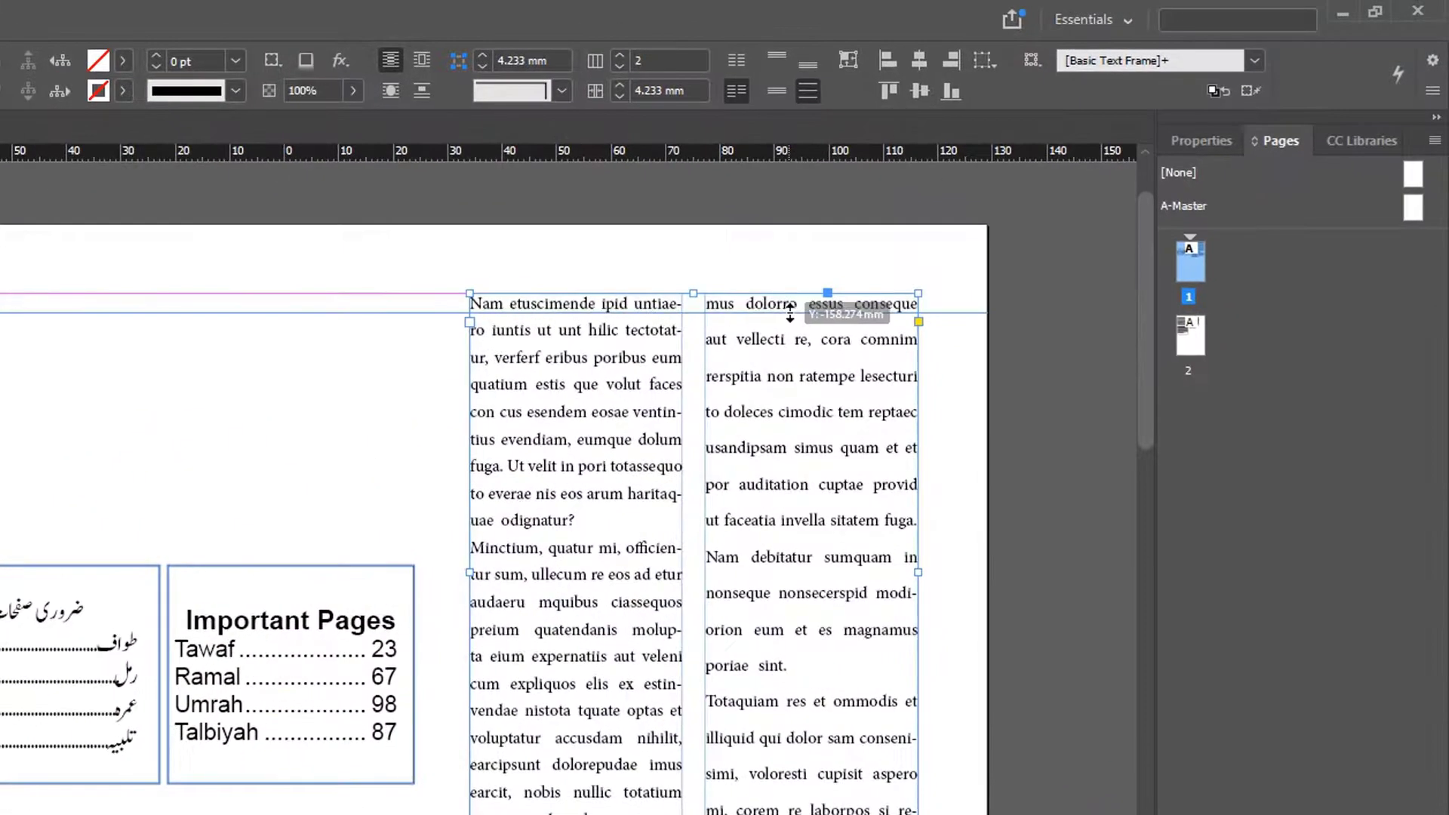
pyautogui.moveTo(790, 311); pyautogui.dragTo(875, 206)
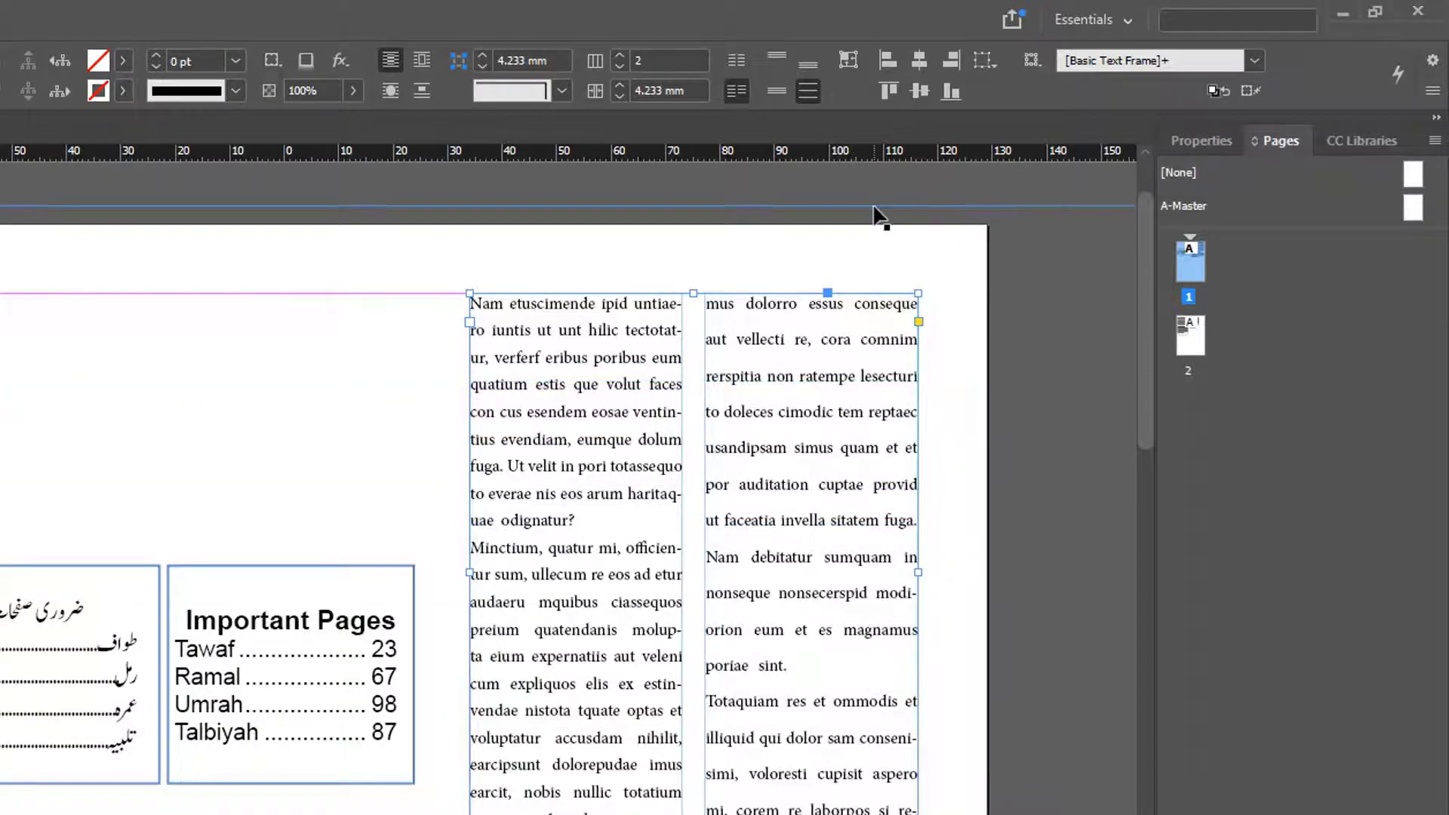
pyautogui.press('Delete')
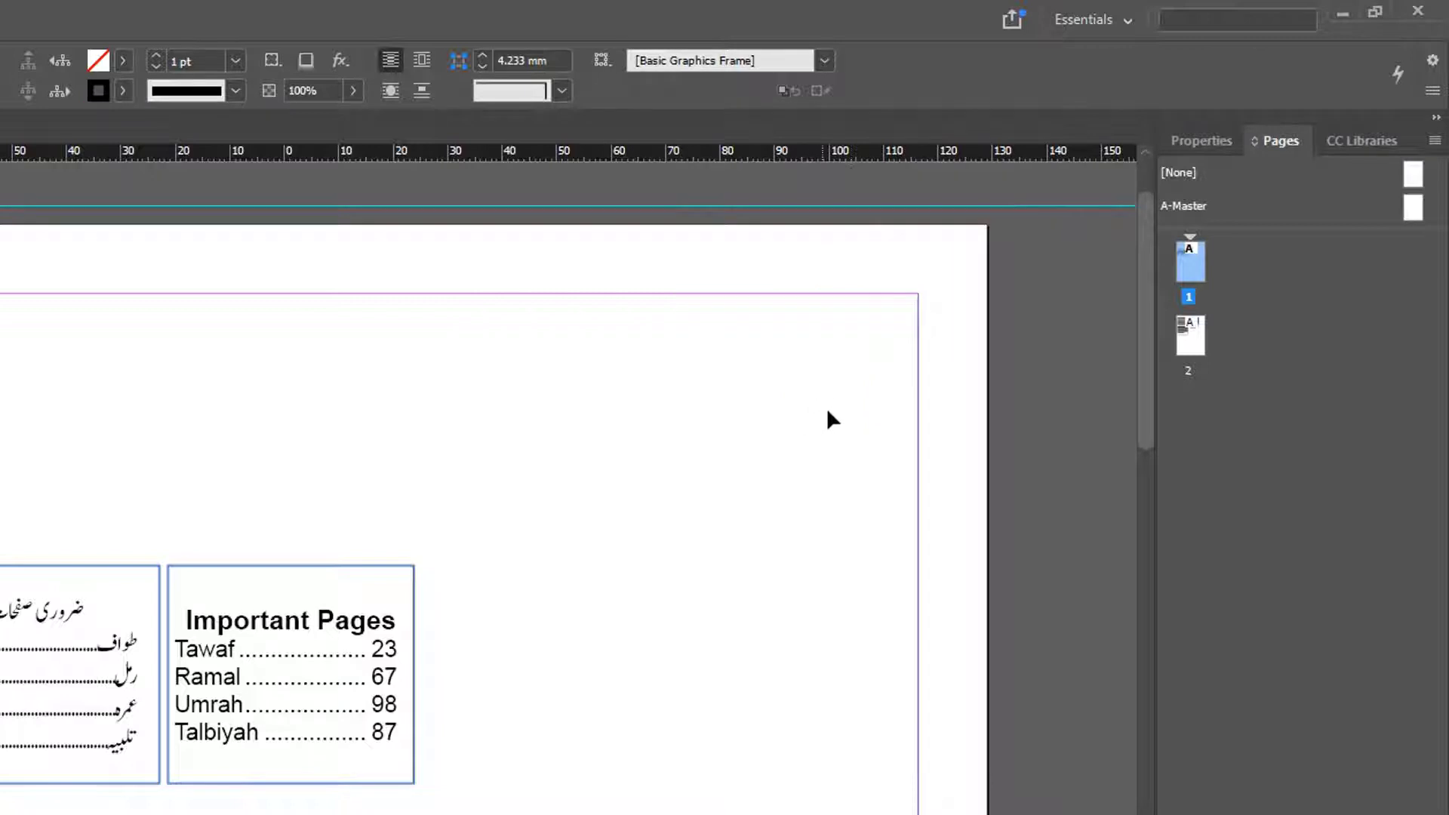
pyautogui.hotkey('ctrl', 'z')
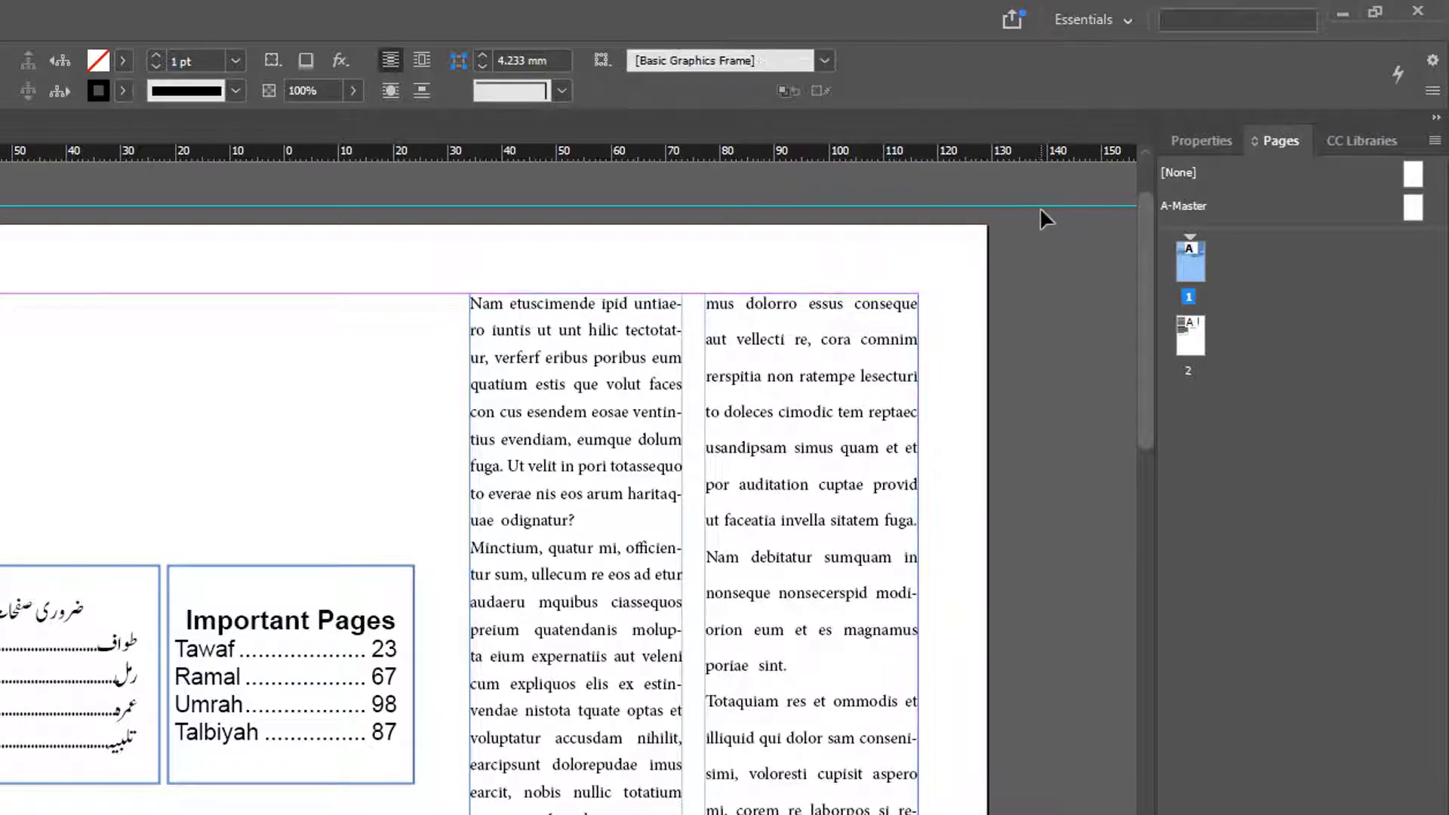
pyautogui.click(1039, 206)
pyautogui.press('Delete')
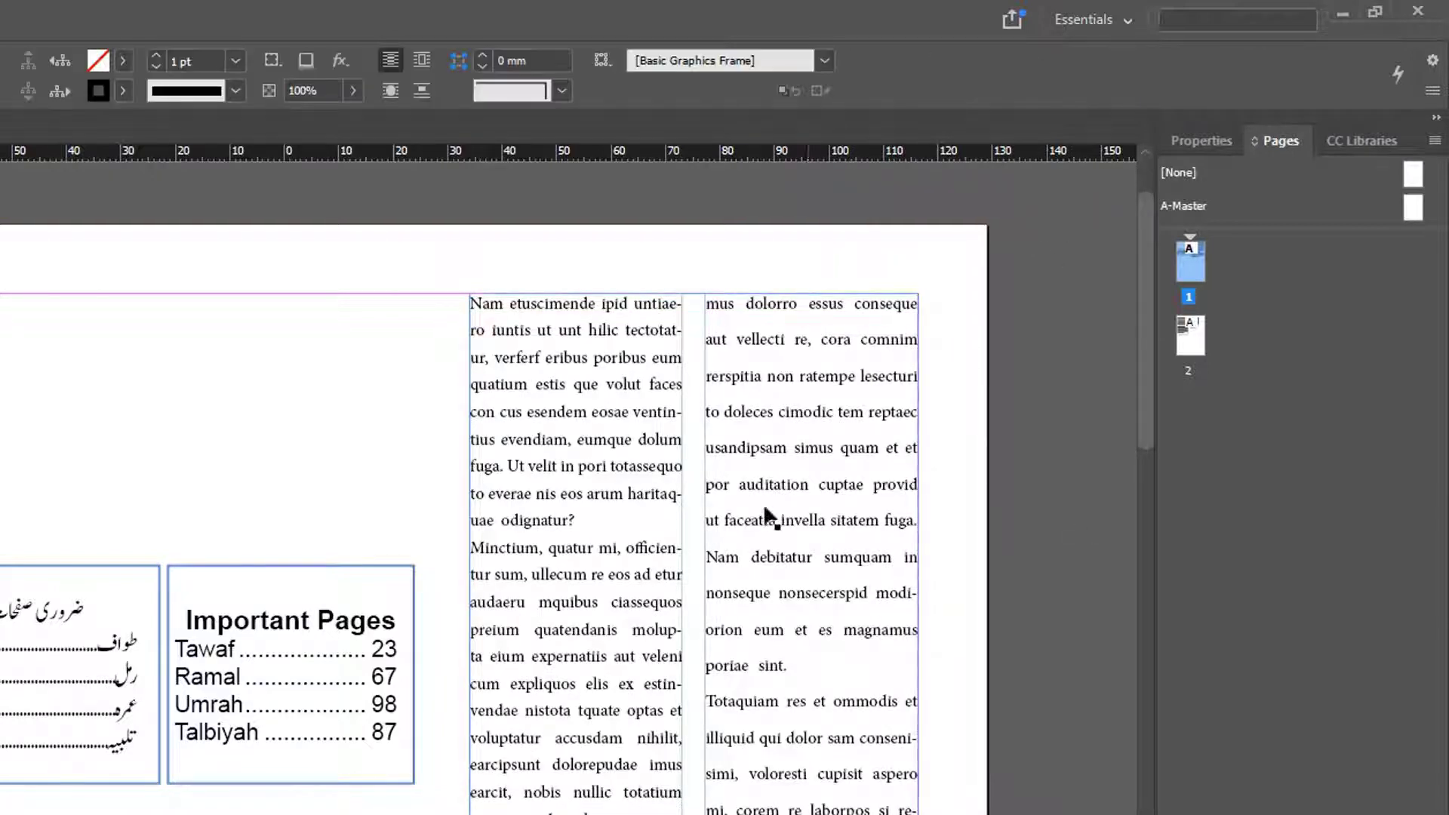
# - Return the two-column text frame to Top alignment and turn on Balance Columns, keeping the options dialog clear of the text
pyautogui.click(772, 411)
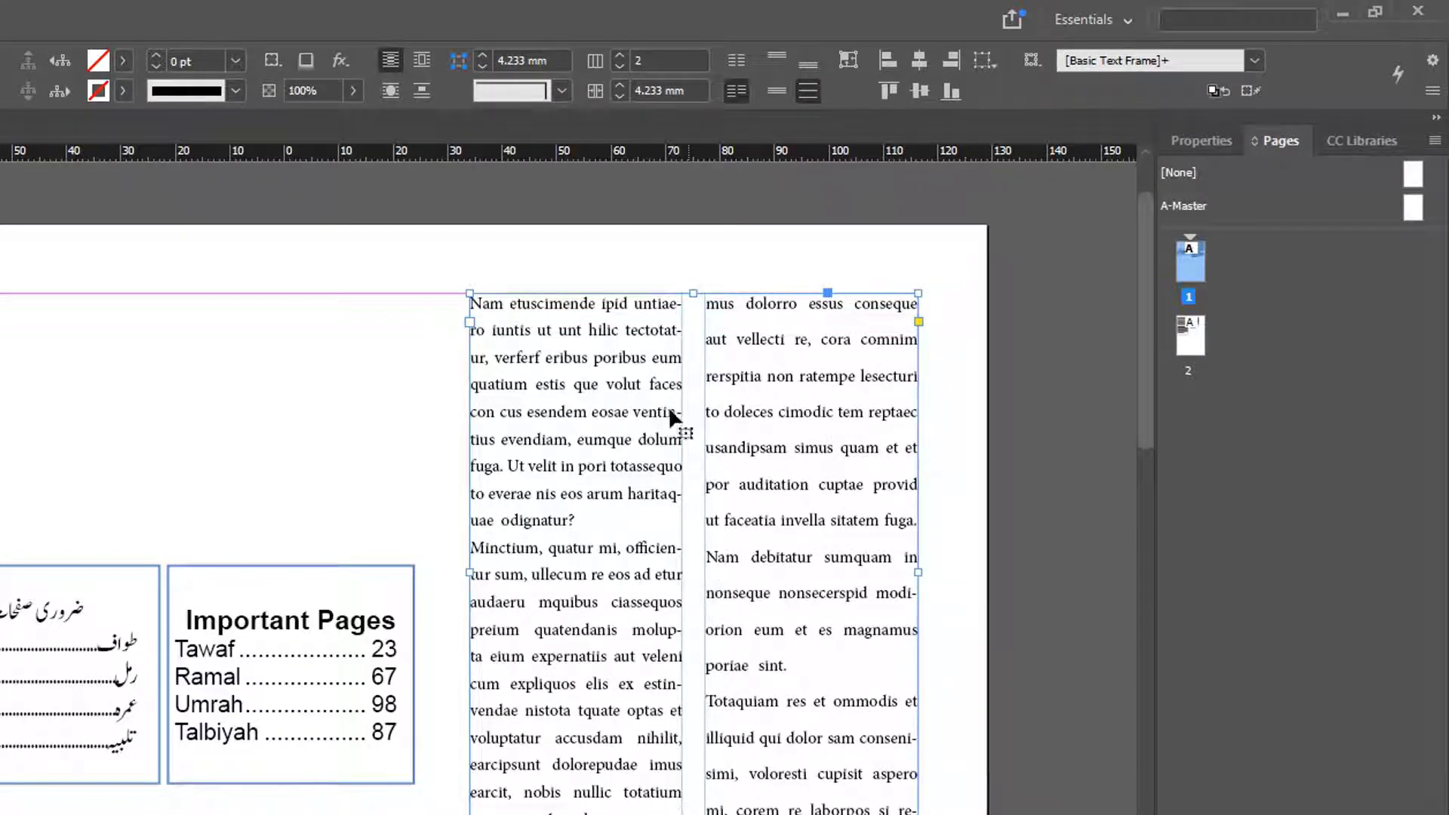
pyautogui.click(776, 60)
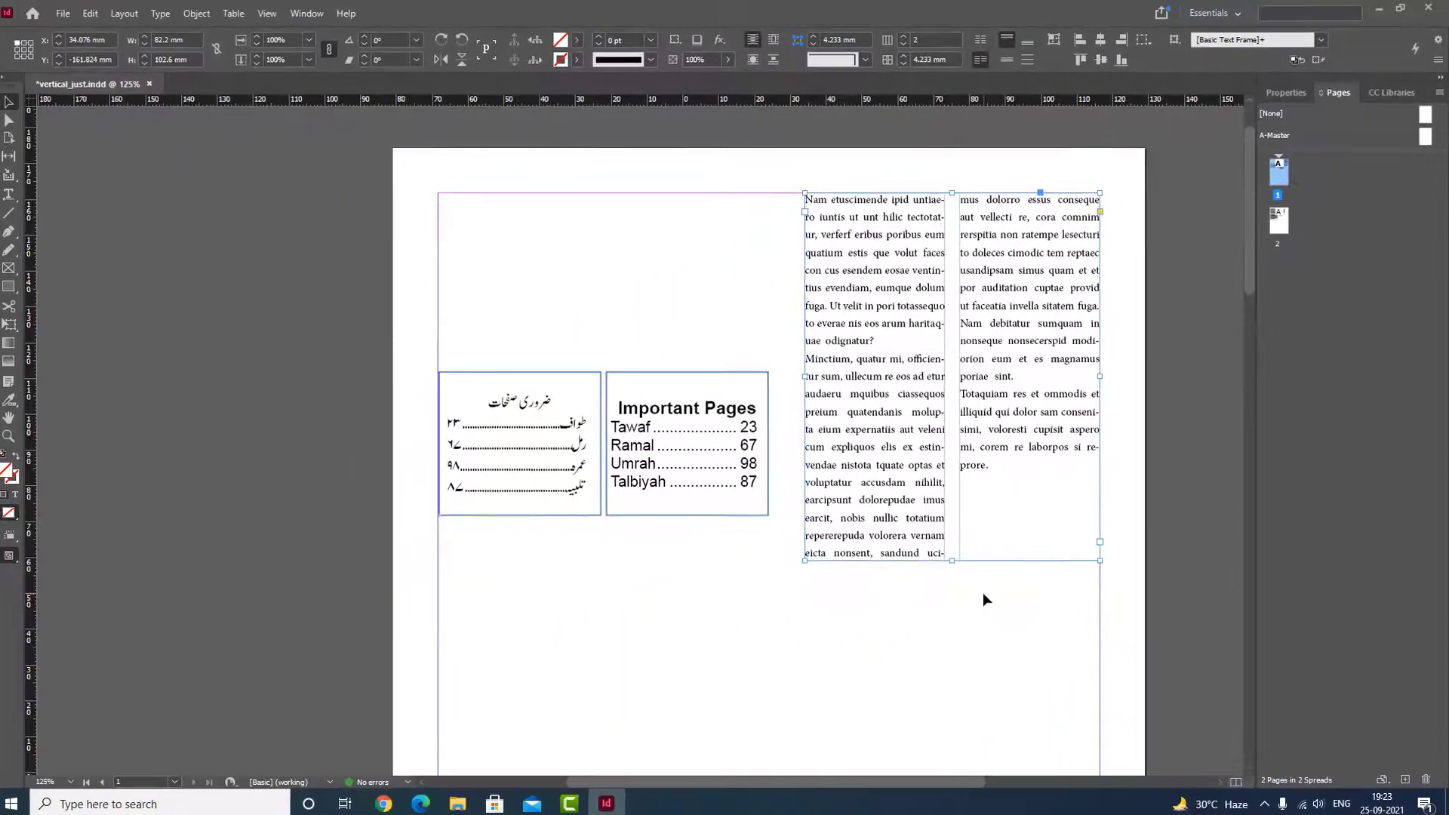
pyautogui.hotkey('ctrl', 'b')
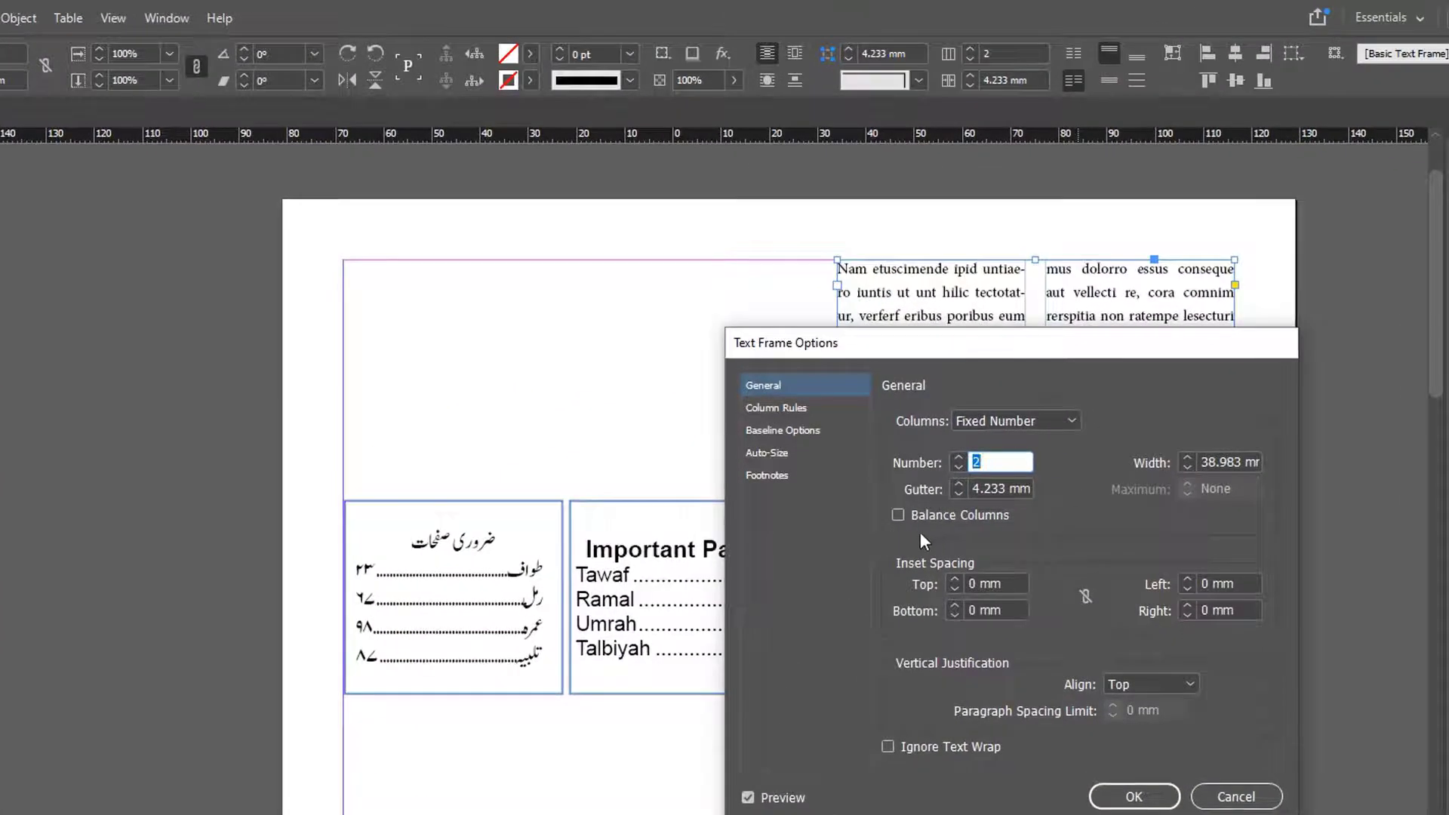
pyautogui.click(898, 516)
pyautogui.moveTo(1139, 347); pyautogui.dragTo(635, 258)
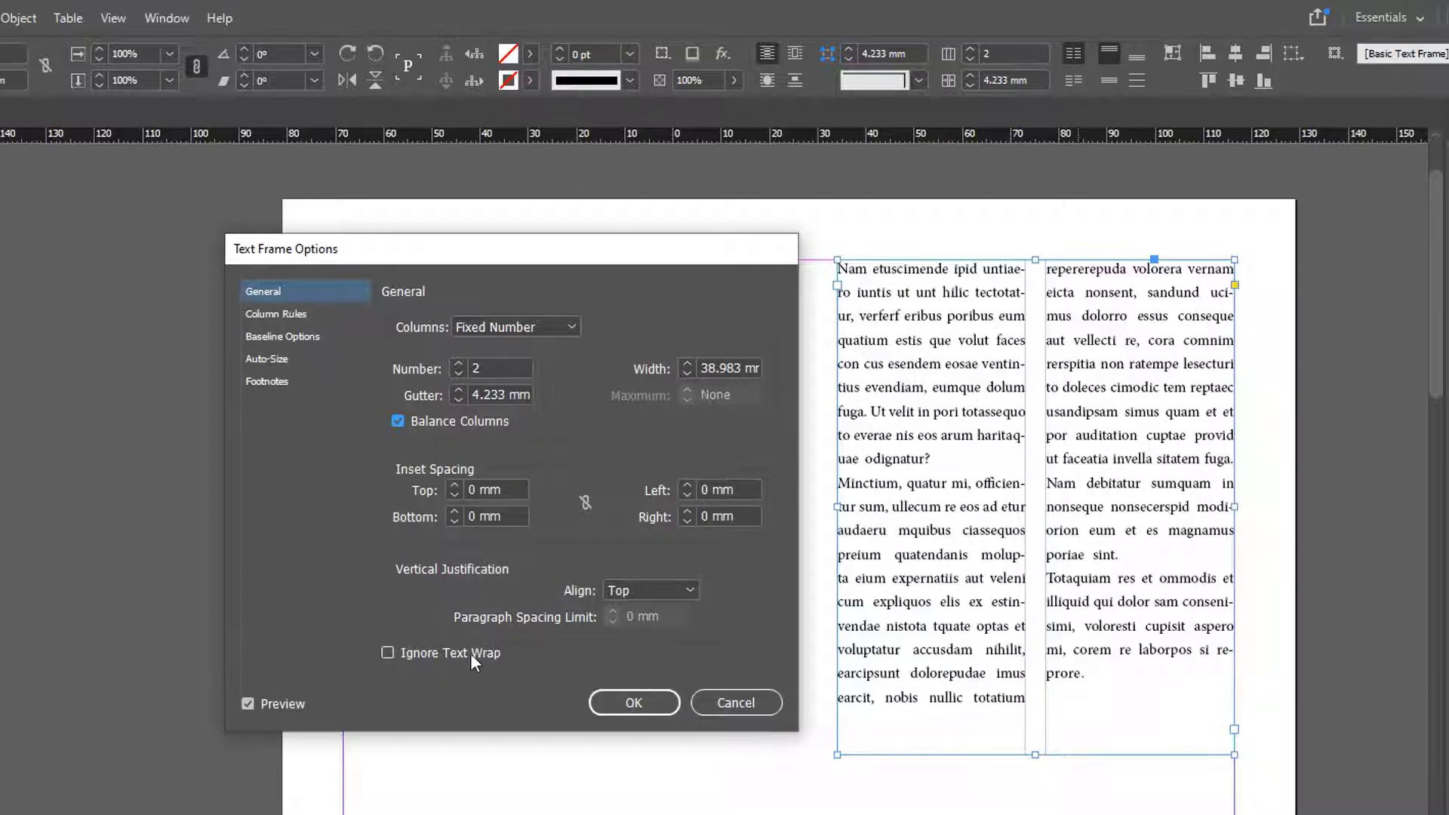
# - Set the two-column frame's vertical justification to Justify, apply it, and deselect the frame
pyautogui.click(642, 591)
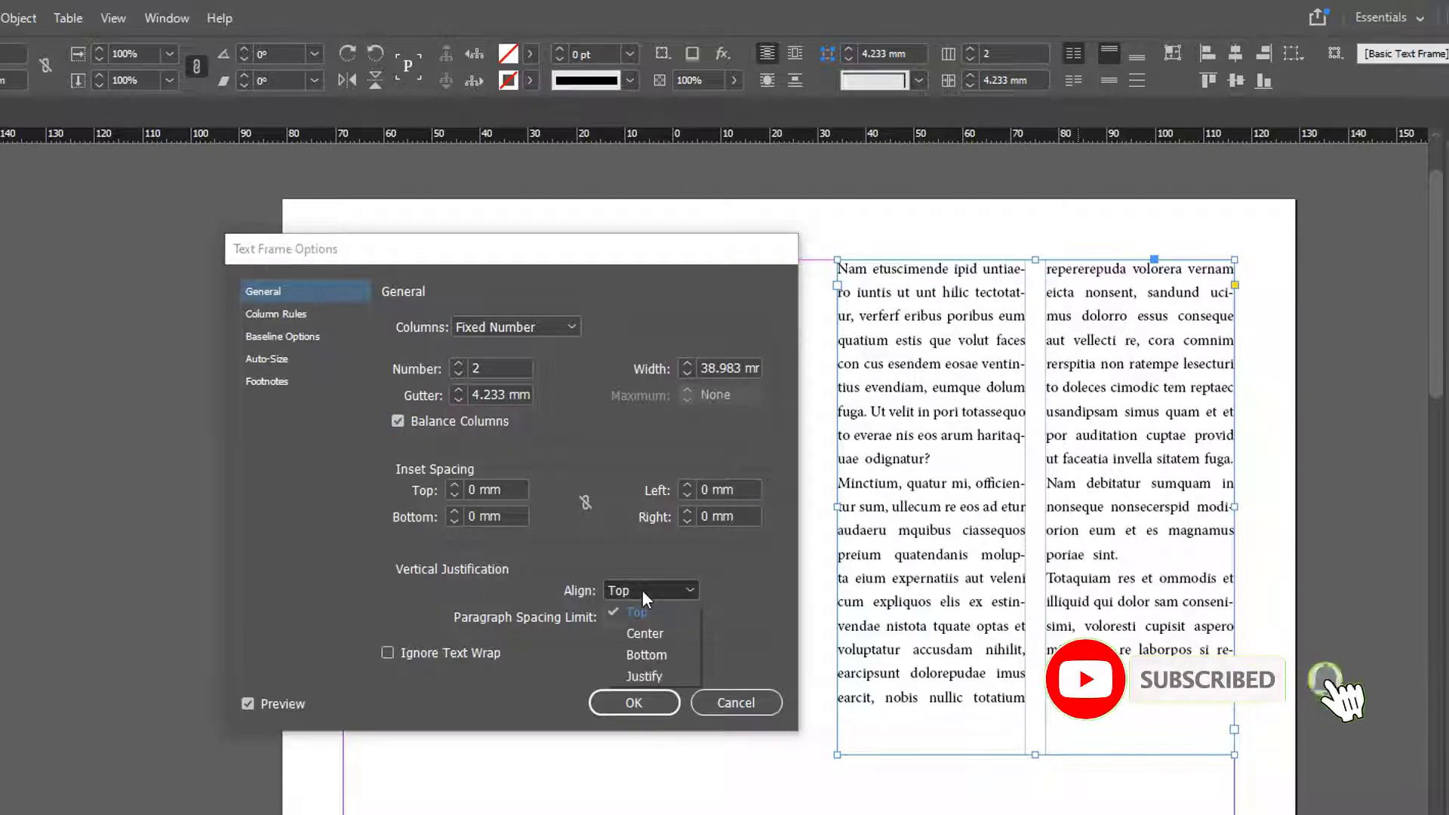
pyautogui.click(666, 675)
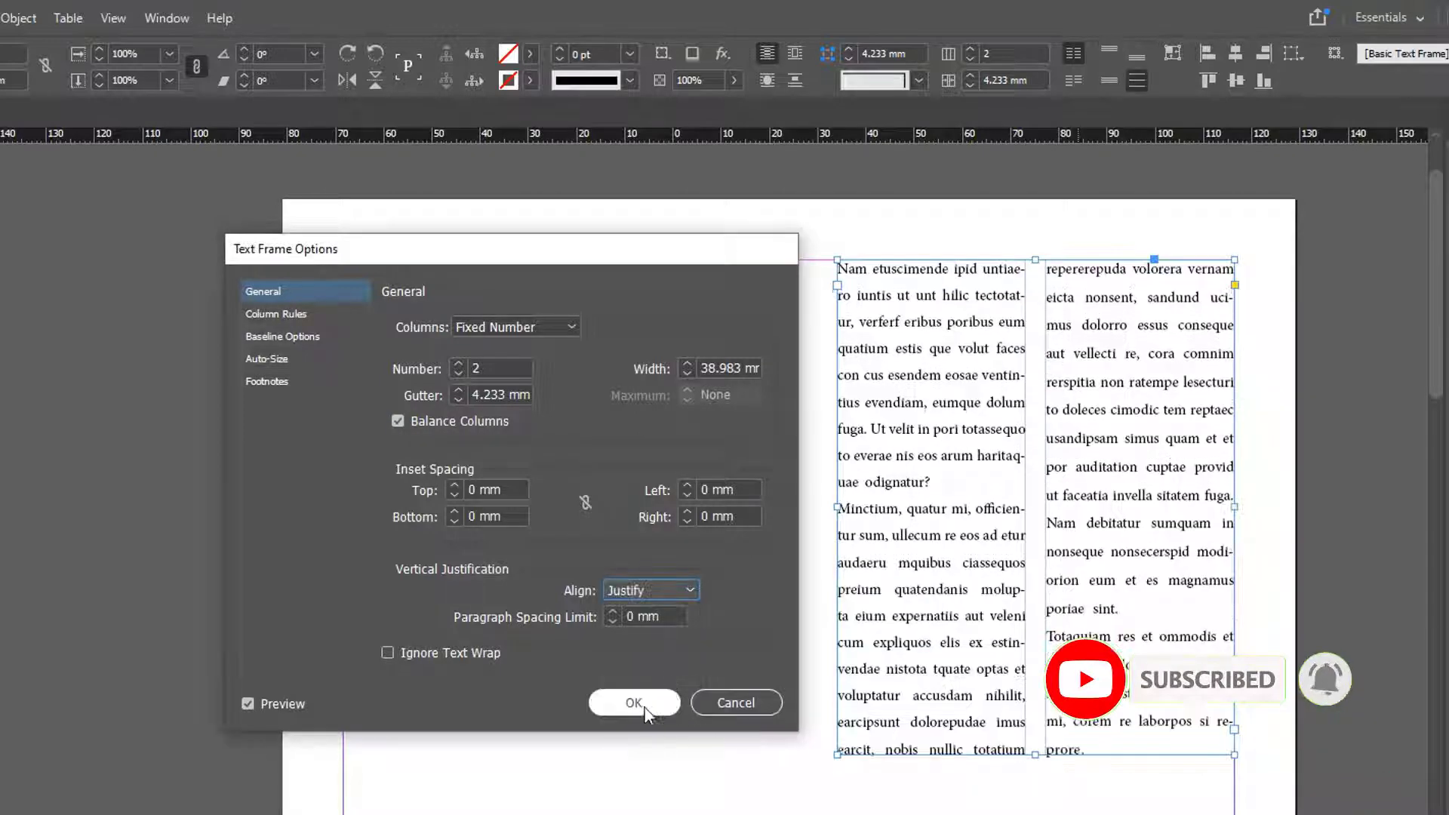
pyautogui.click(641, 703)
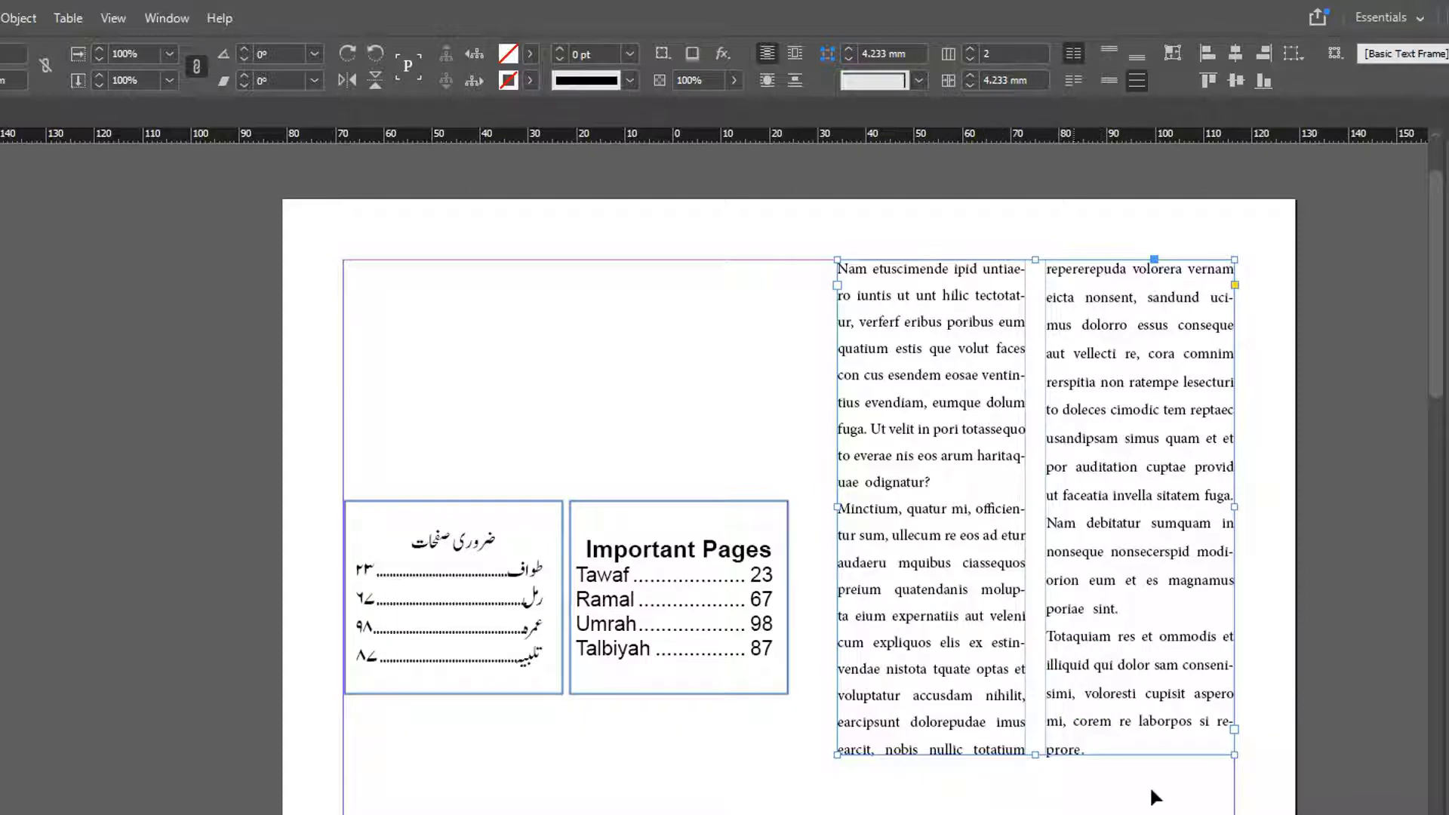
pyautogui.click(1100, 809)
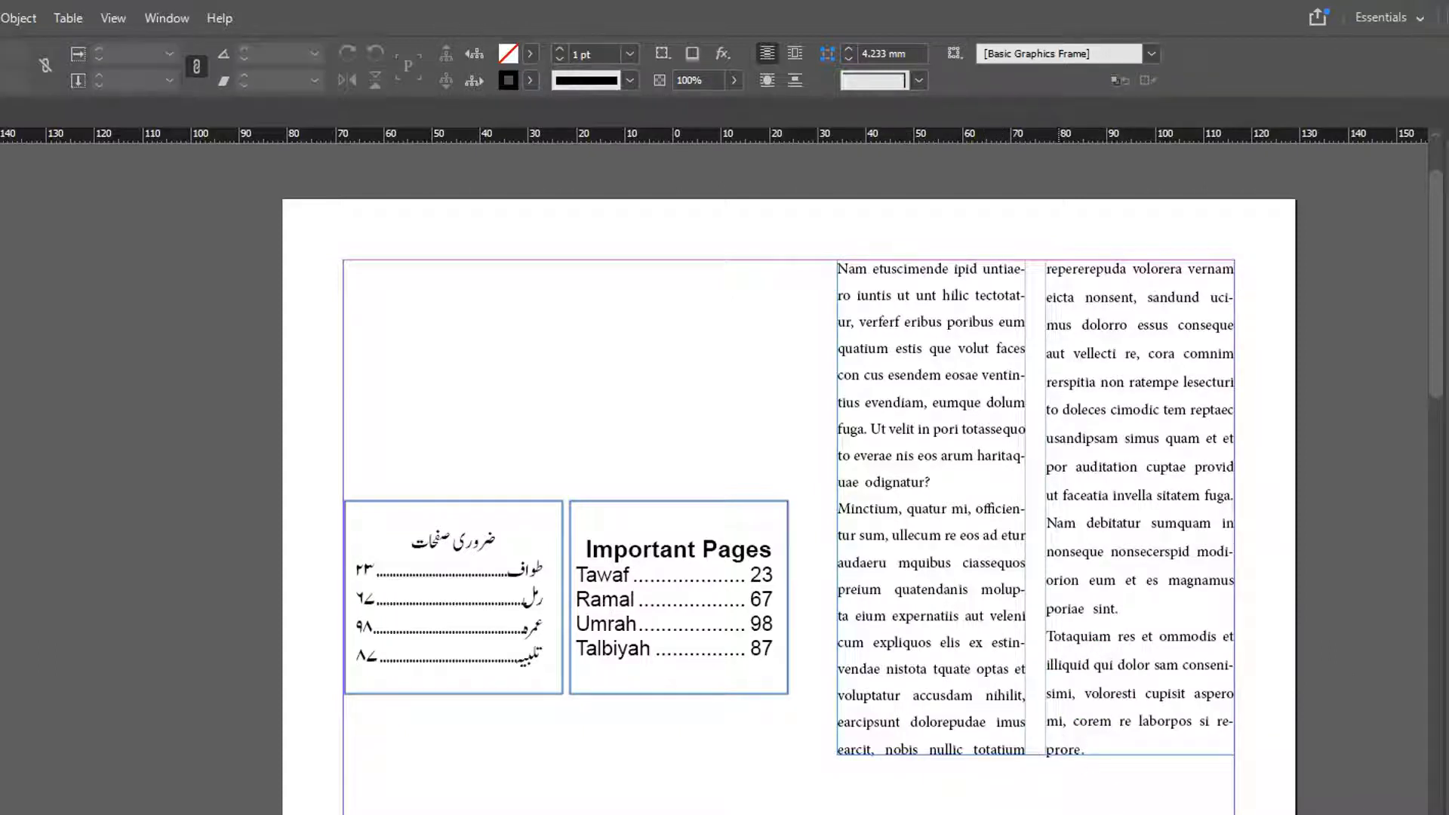